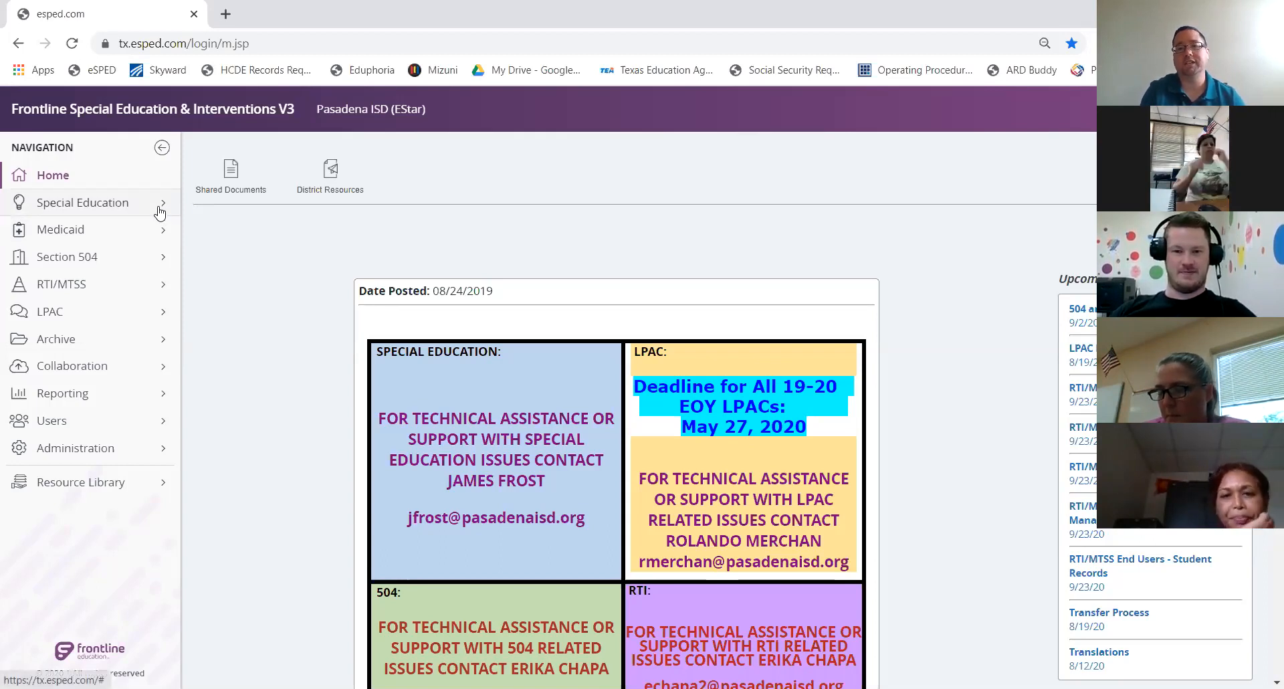
Go to Special Education Progress Reports and include students added from the list
left_click(160, 213)
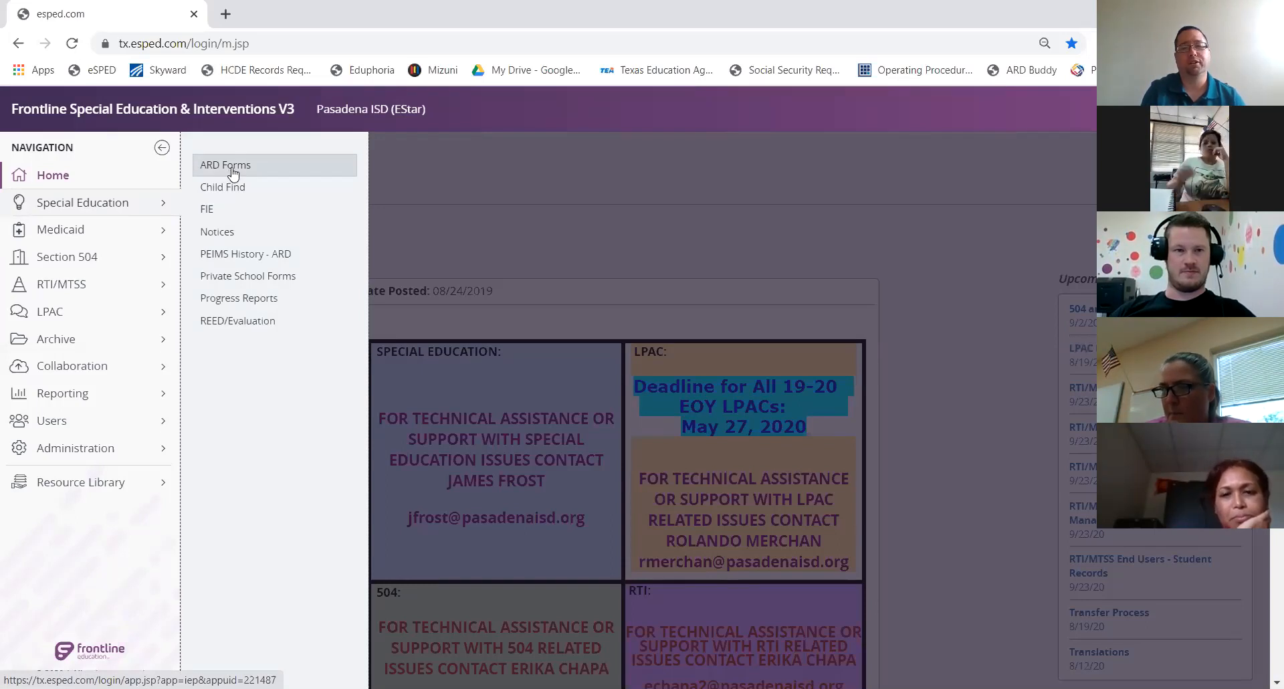
left_click(258, 306)
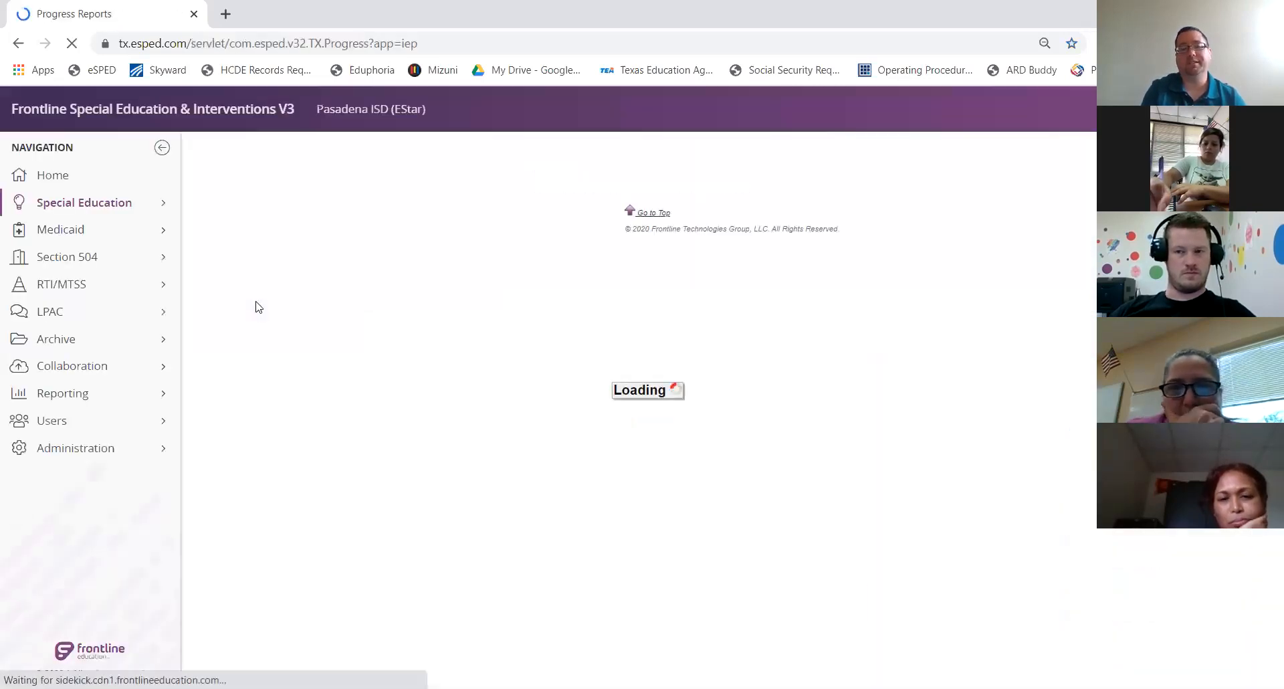
left_click(533, 299)
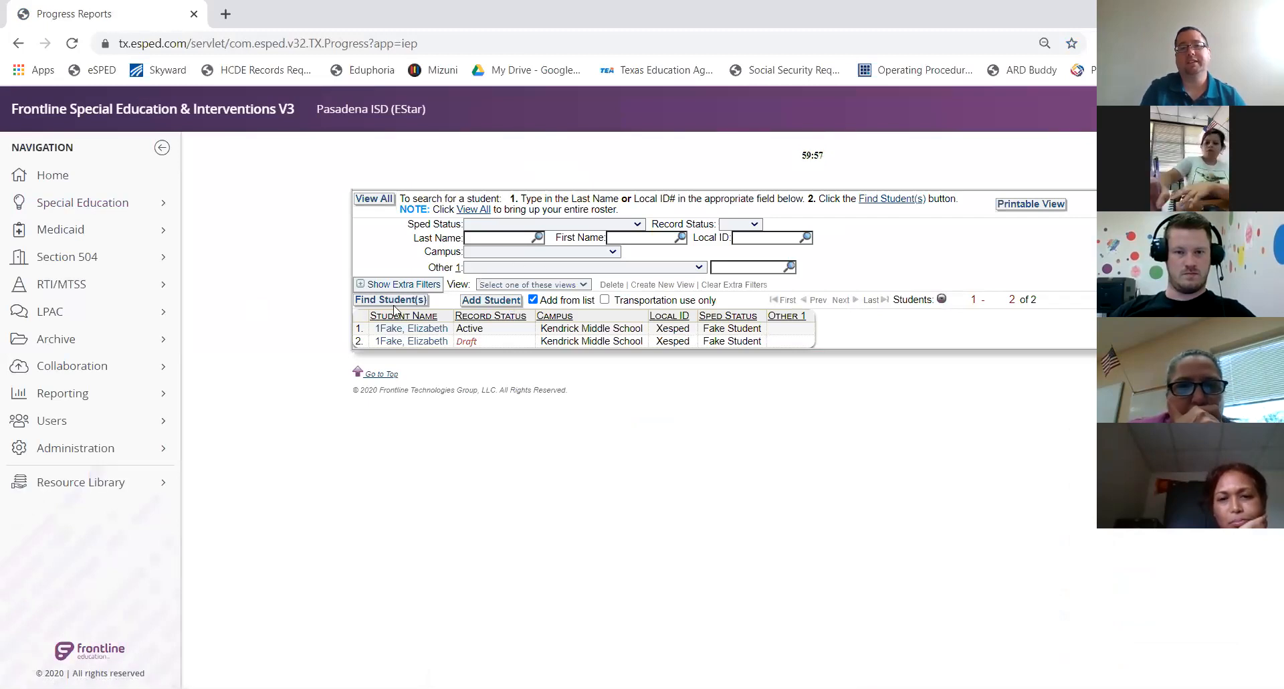
mouse_move(429, 334)
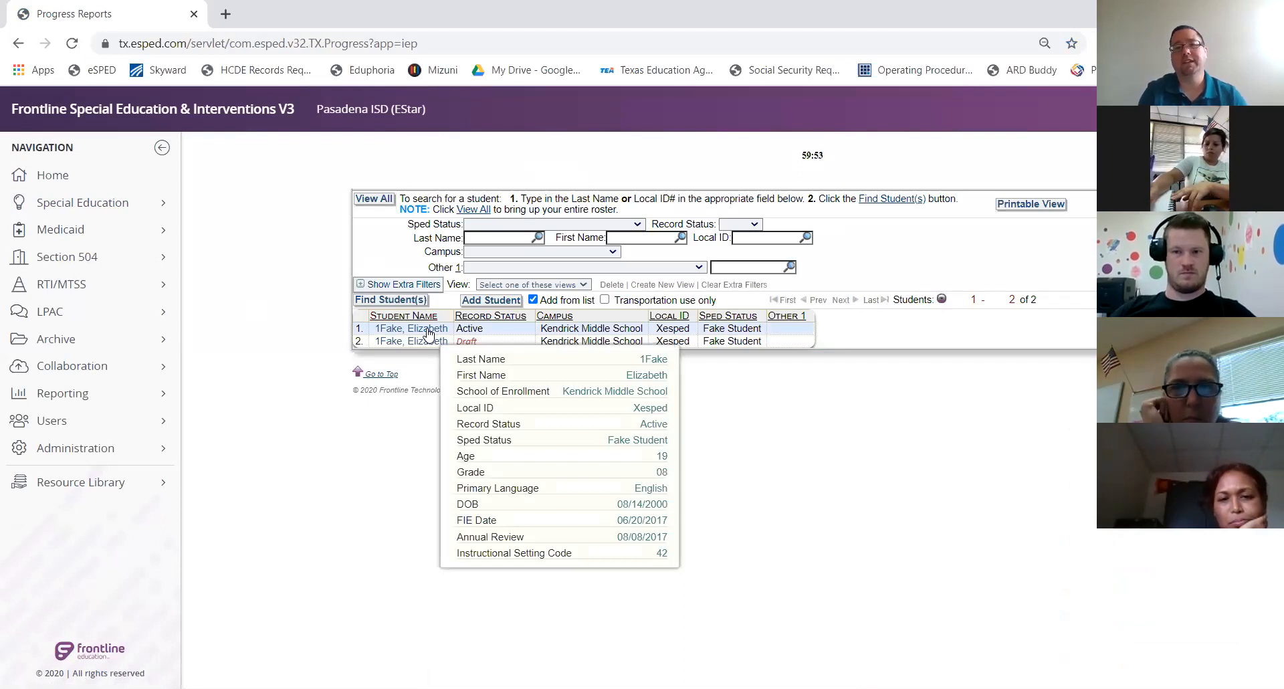
Filter the search by Case Manager and open the test student's record for updating progress
left_click(542, 269)
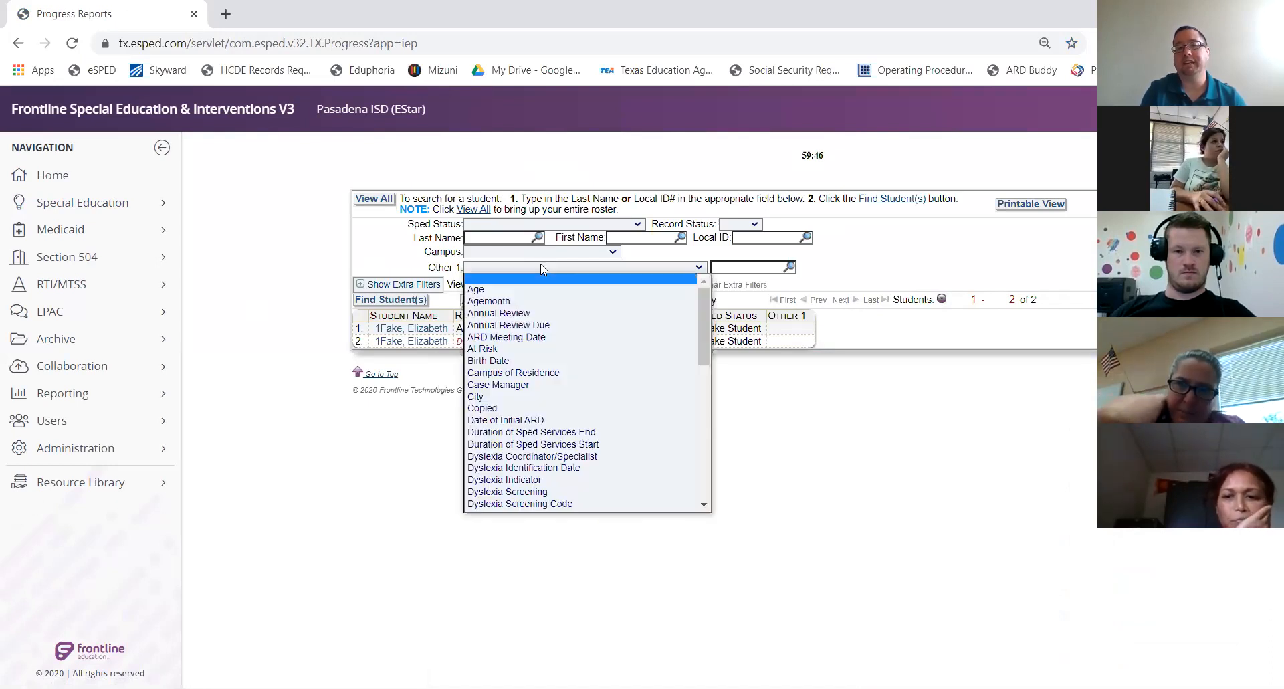
left_click(540, 385)
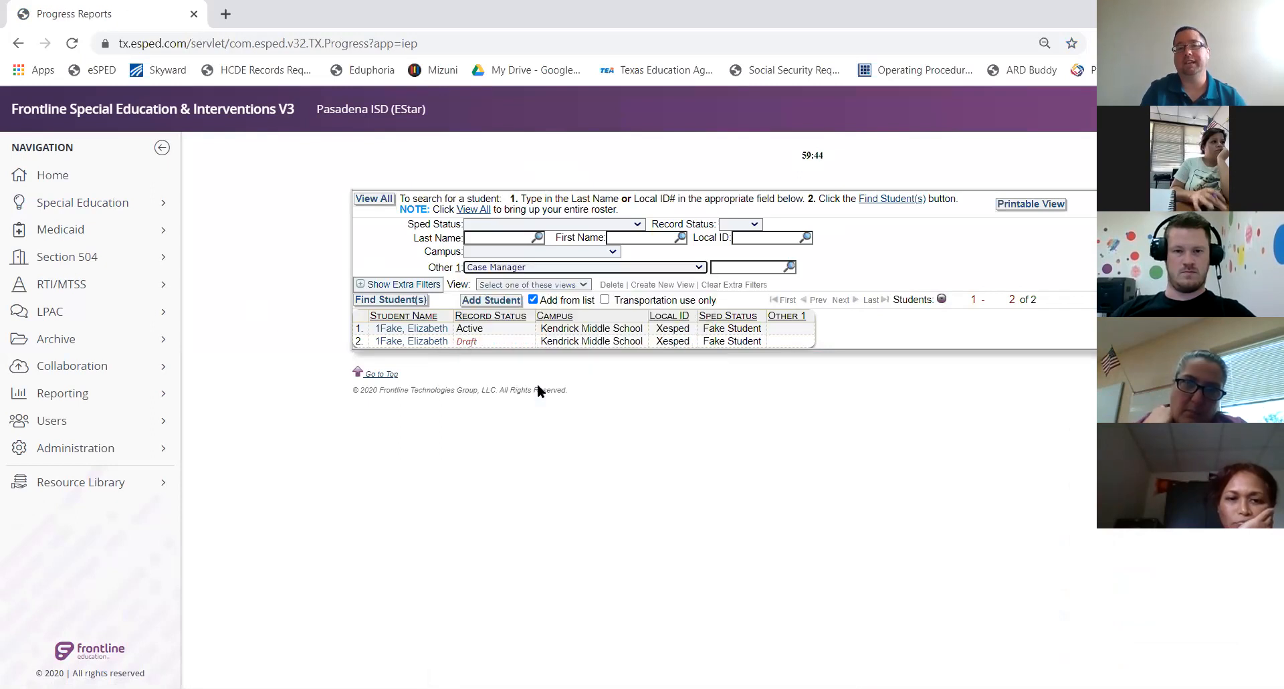
left_click(724, 268)
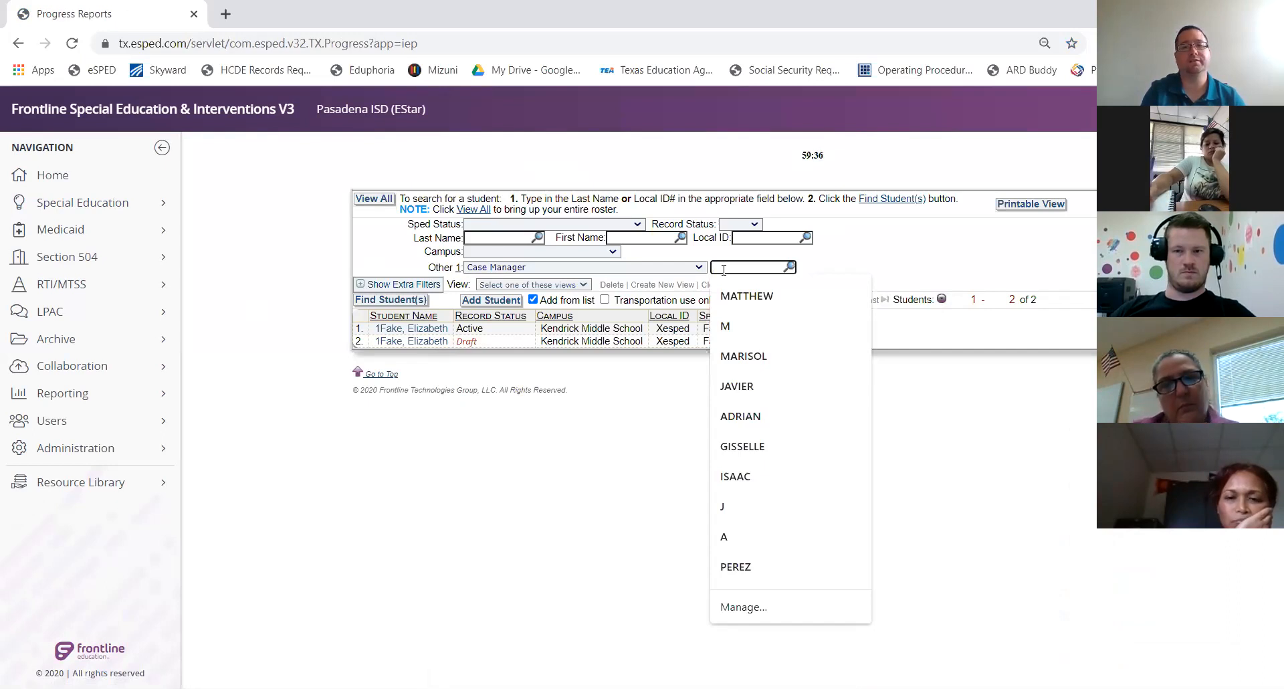
left_click(336, 249)
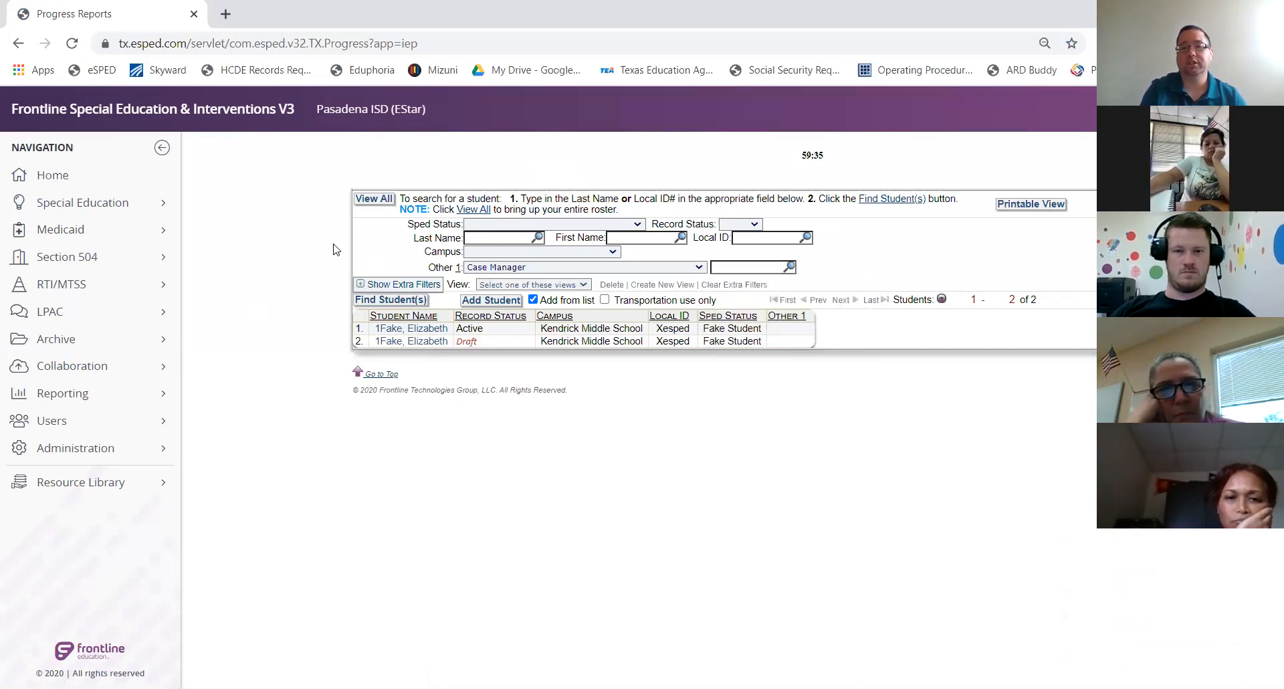
left_click(415, 330)
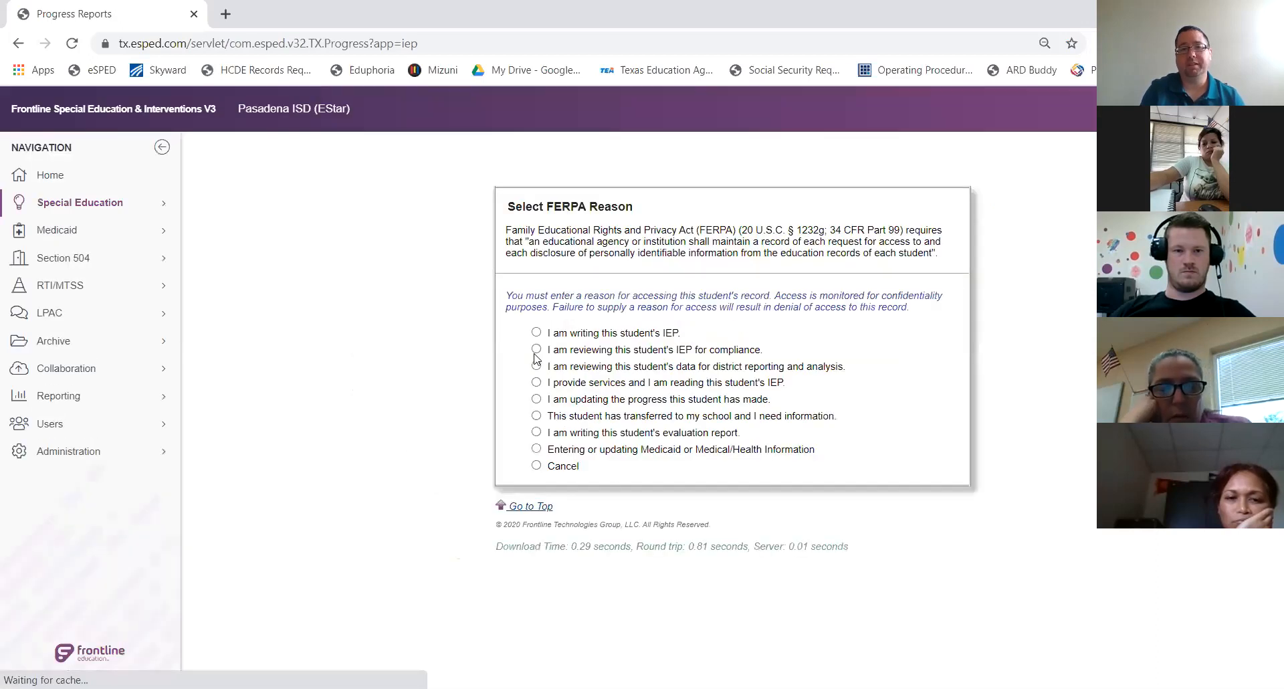
left_click(537, 399)
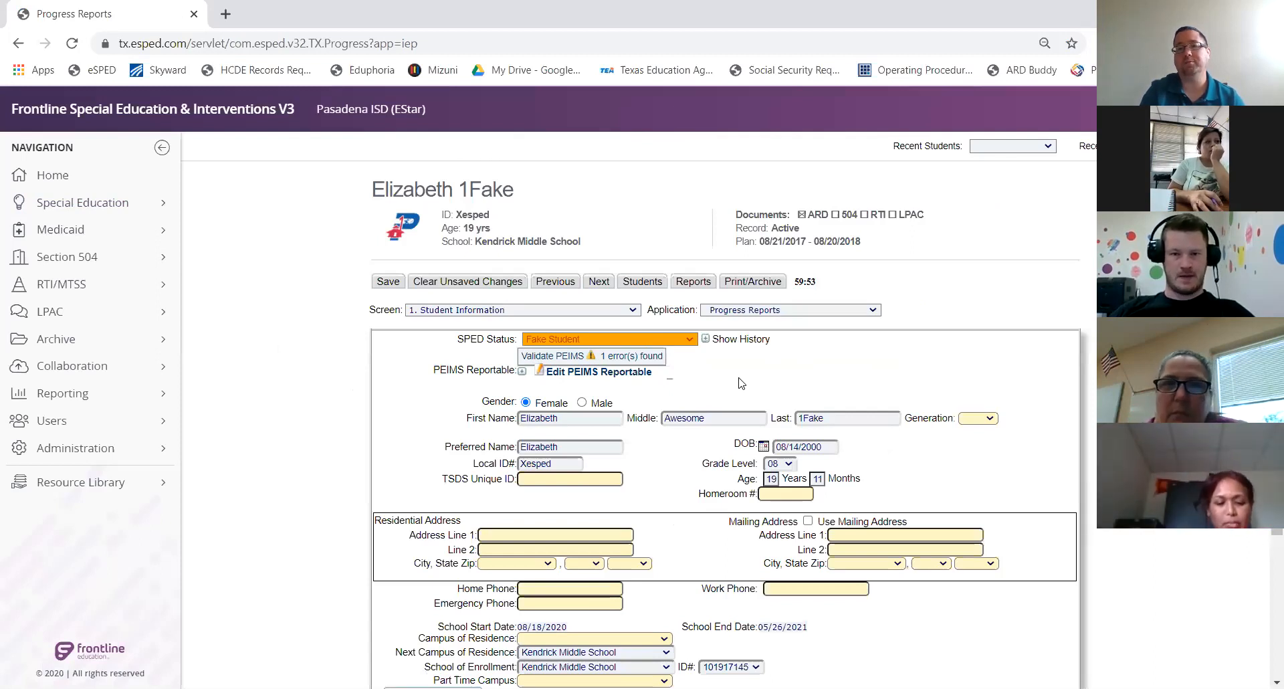
Open the Screen dropdown on Student Information to list the record's seven progress-report screens
scroll(741, 383, "down", 1)
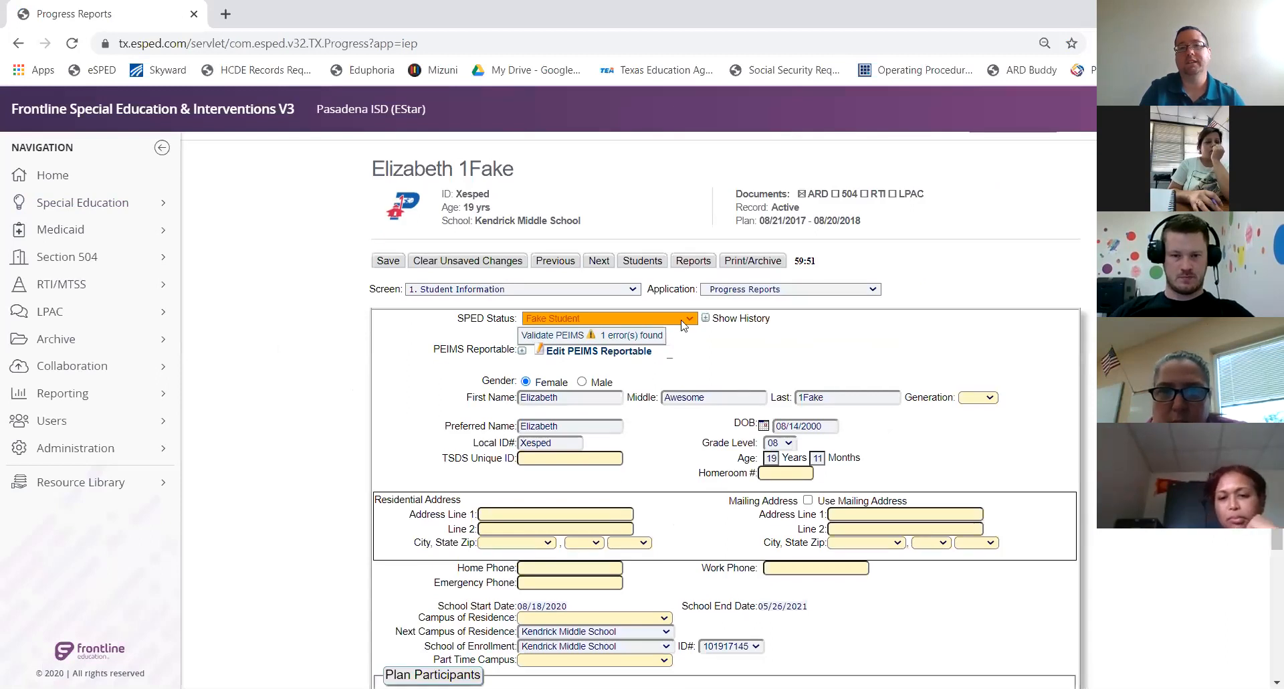
left_click(632, 288)
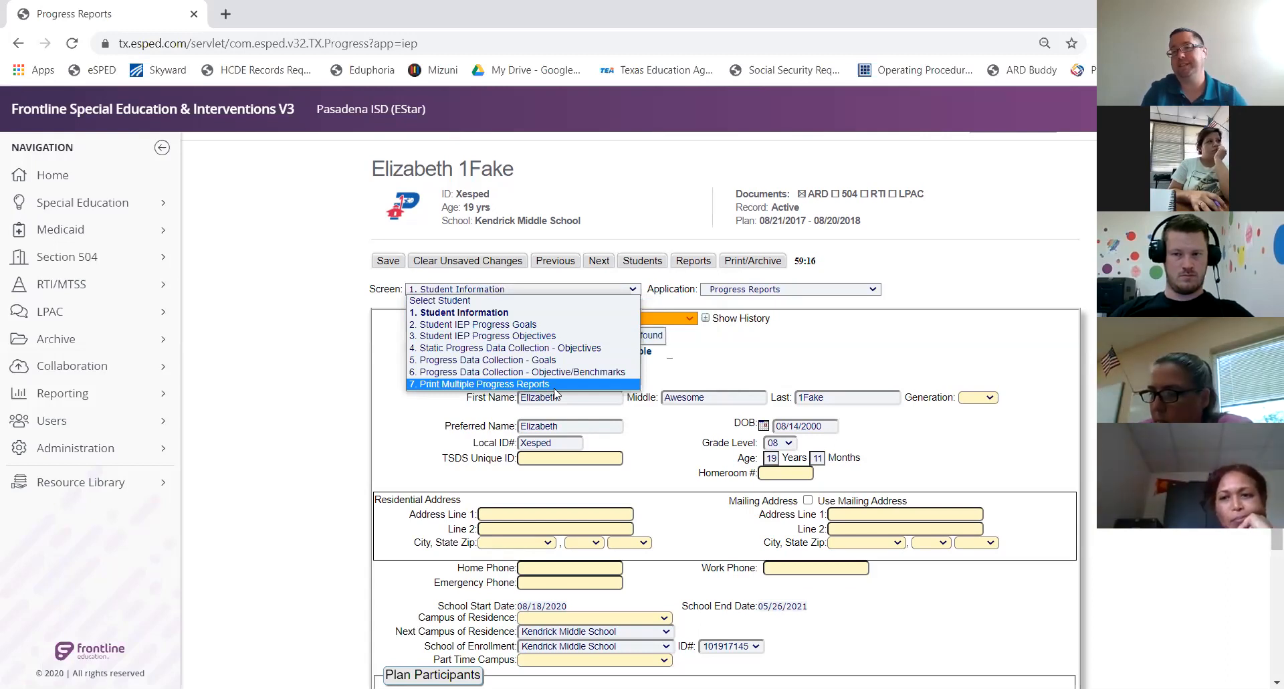
Switch to '2. Student IEP Progress Goals' and clear the period 3 and period 2 dates
left_click(516, 325)
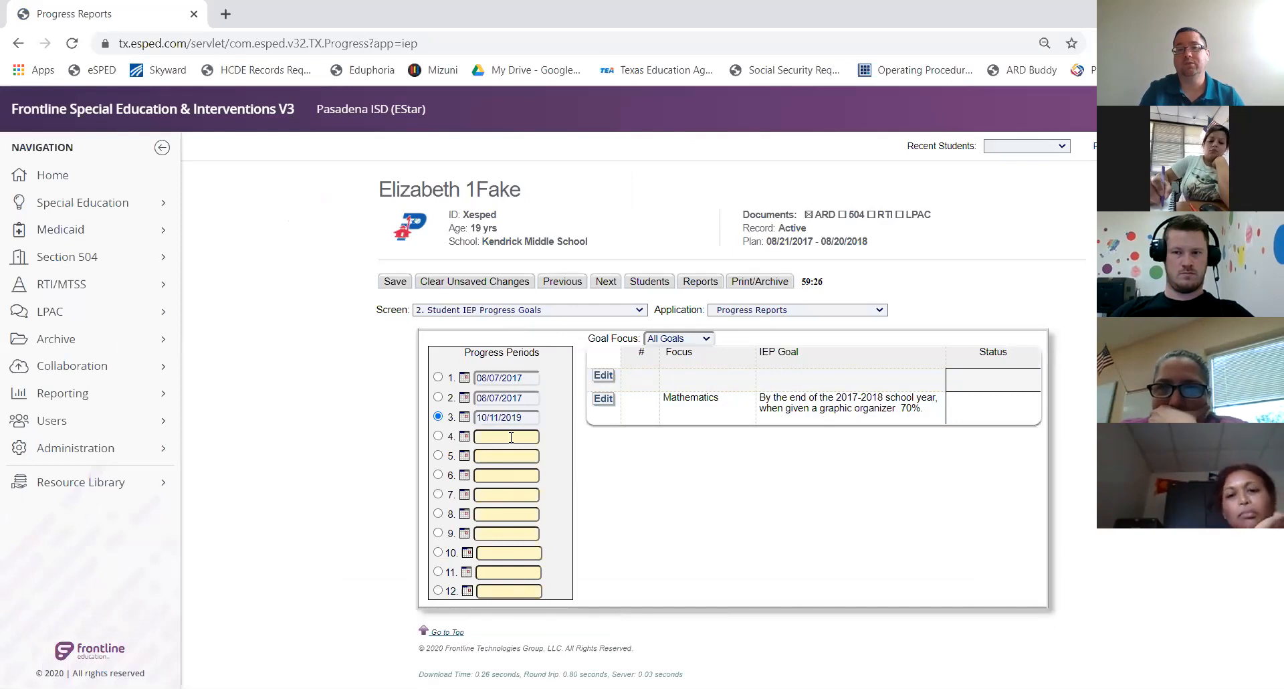
left_click_drag(527, 417, 401, 412)
key("BackSpace")
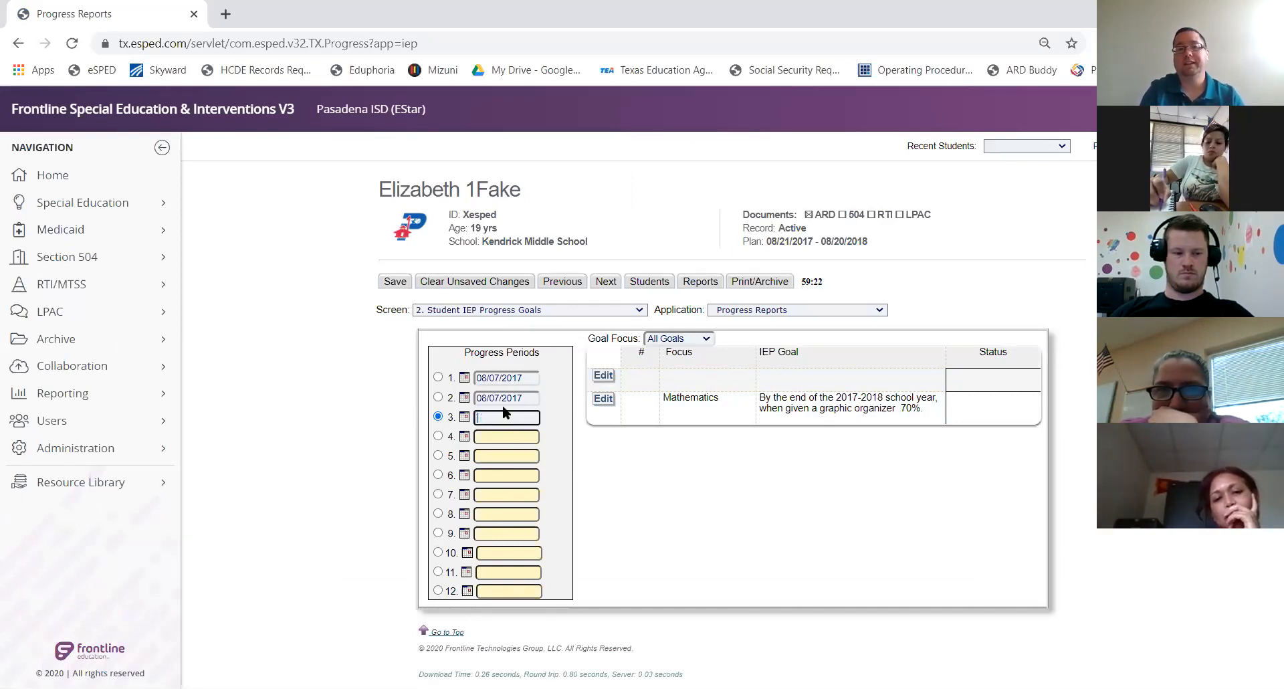
left_click_drag(528, 397, 255, 396)
key("BackSpace")
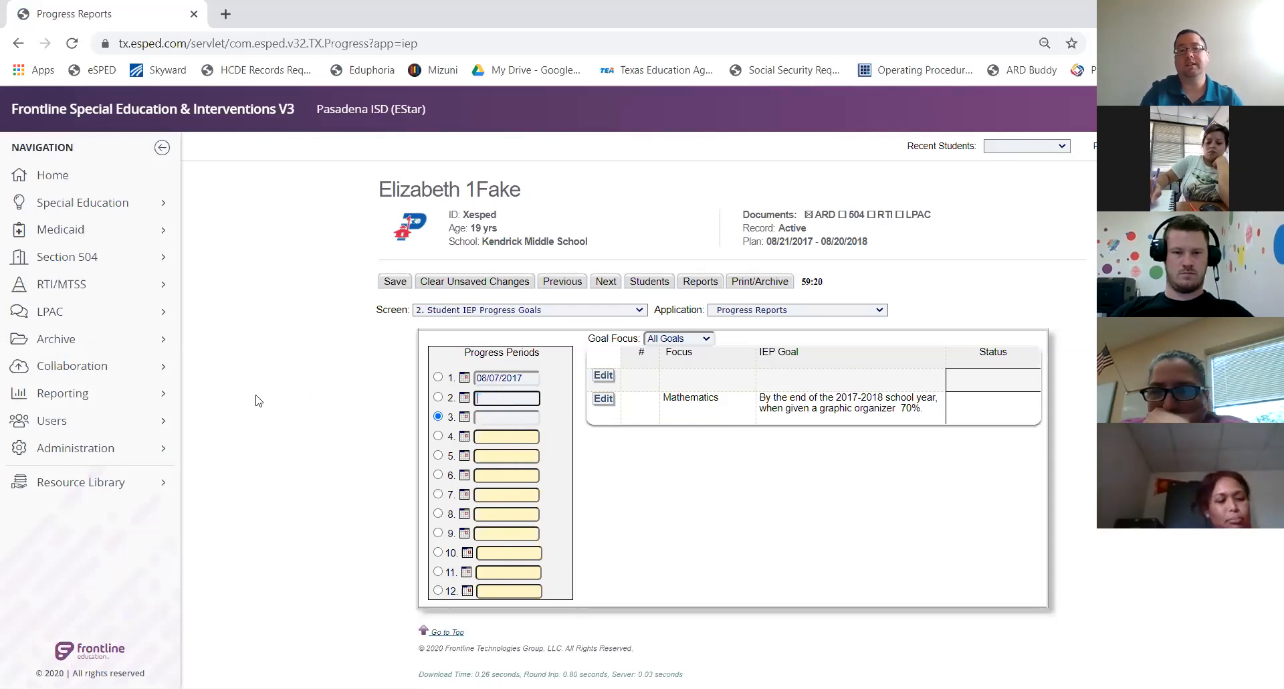
Replace the period 1 date with 08/12/2020 and make period 1 the active period
left_click(535, 380)
left_click_drag(535, 379, 261, 353)
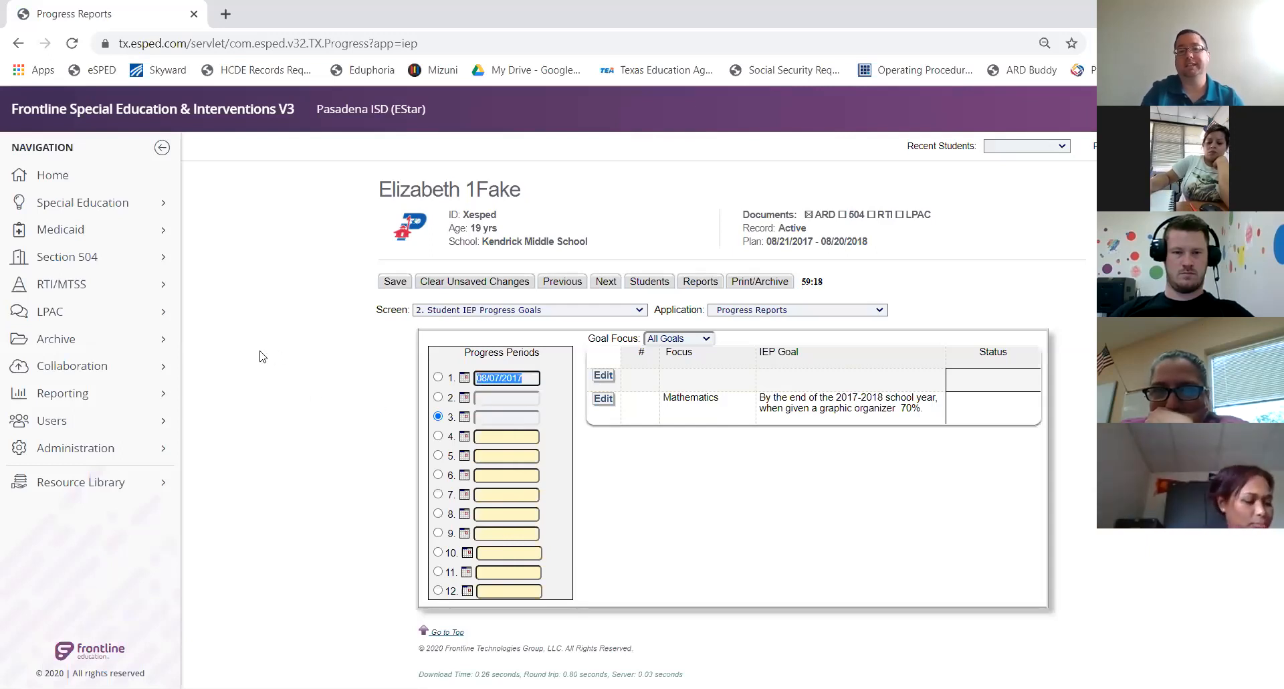
key("BackSpace")
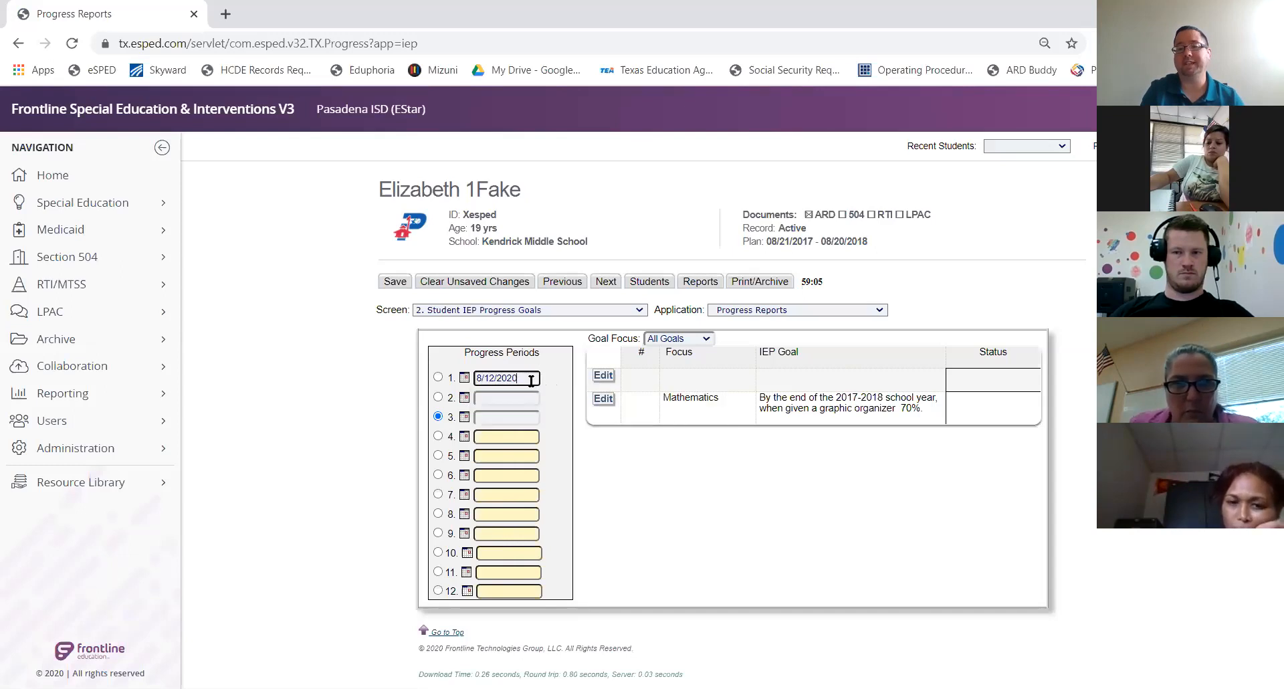
left_click(606, 402)
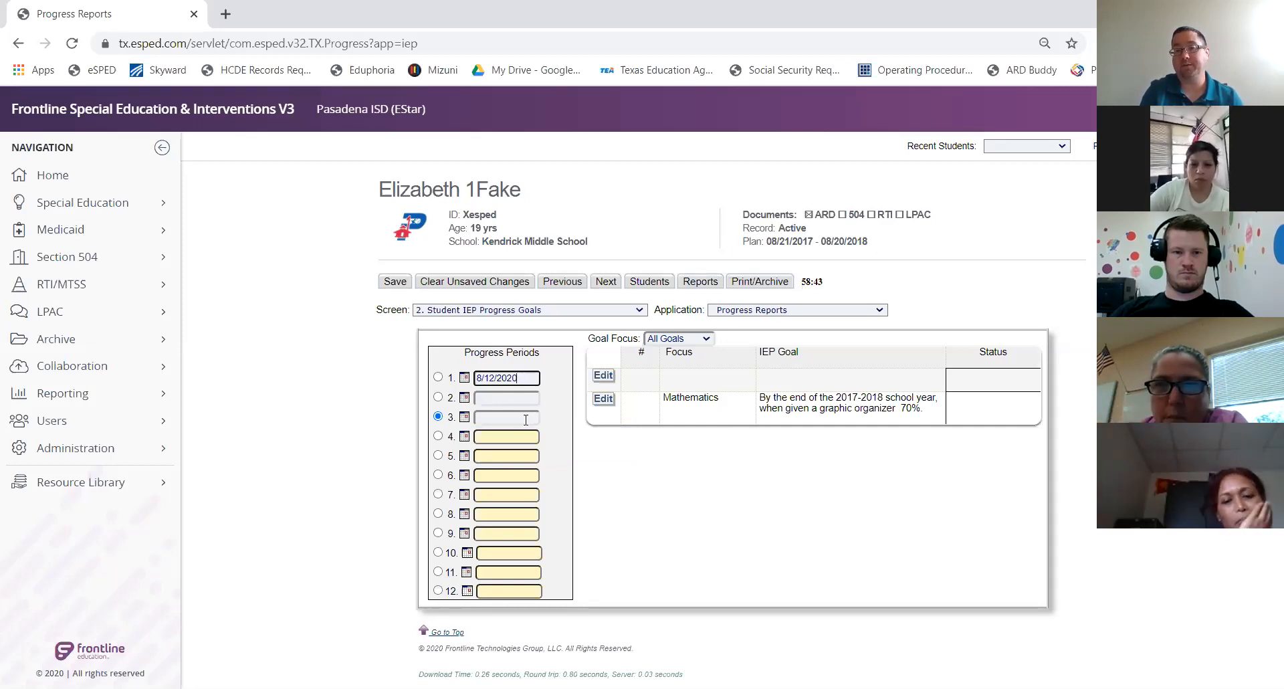
left_click(438, 378)
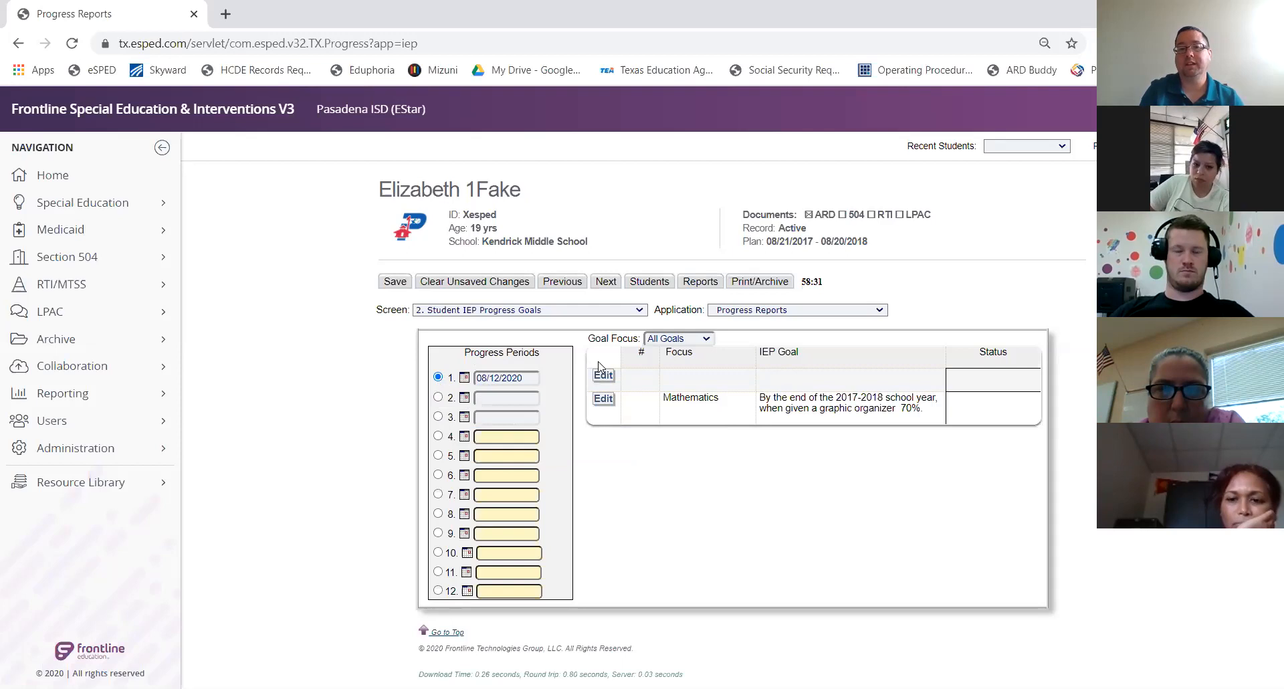
left_click(666, 340)
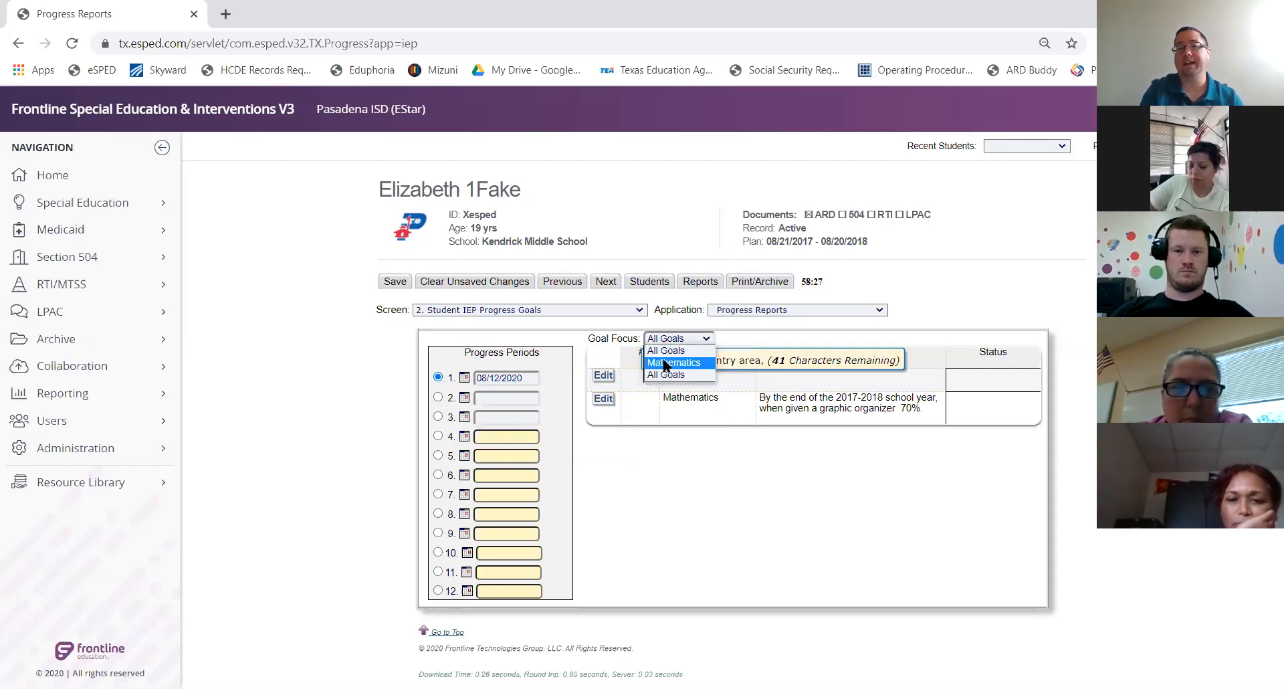
left_click(666, 363)
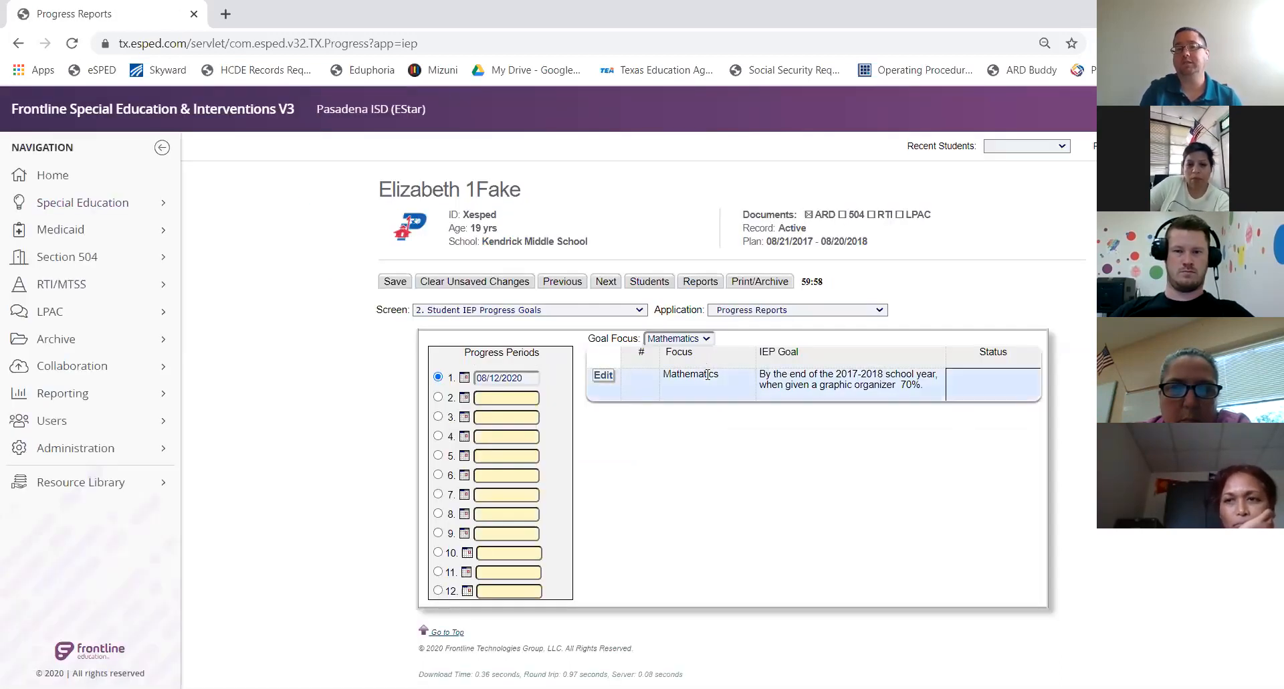
left_click(707, 340)
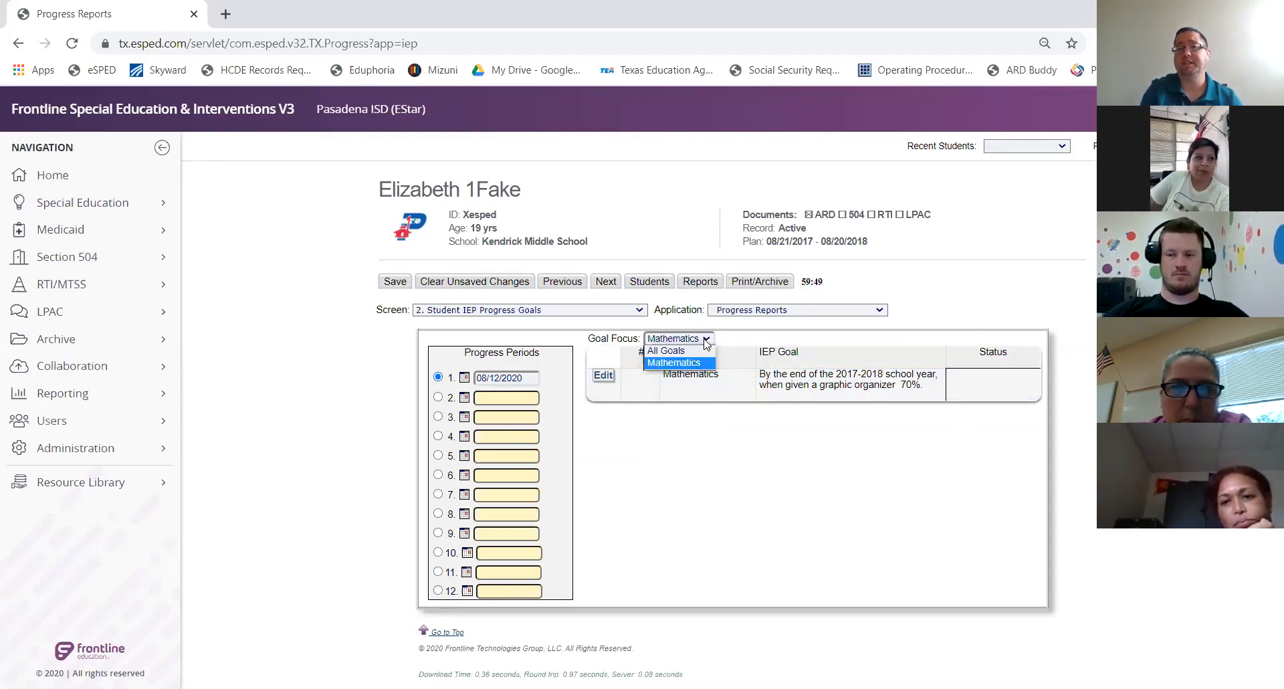
left_click(700, 351)
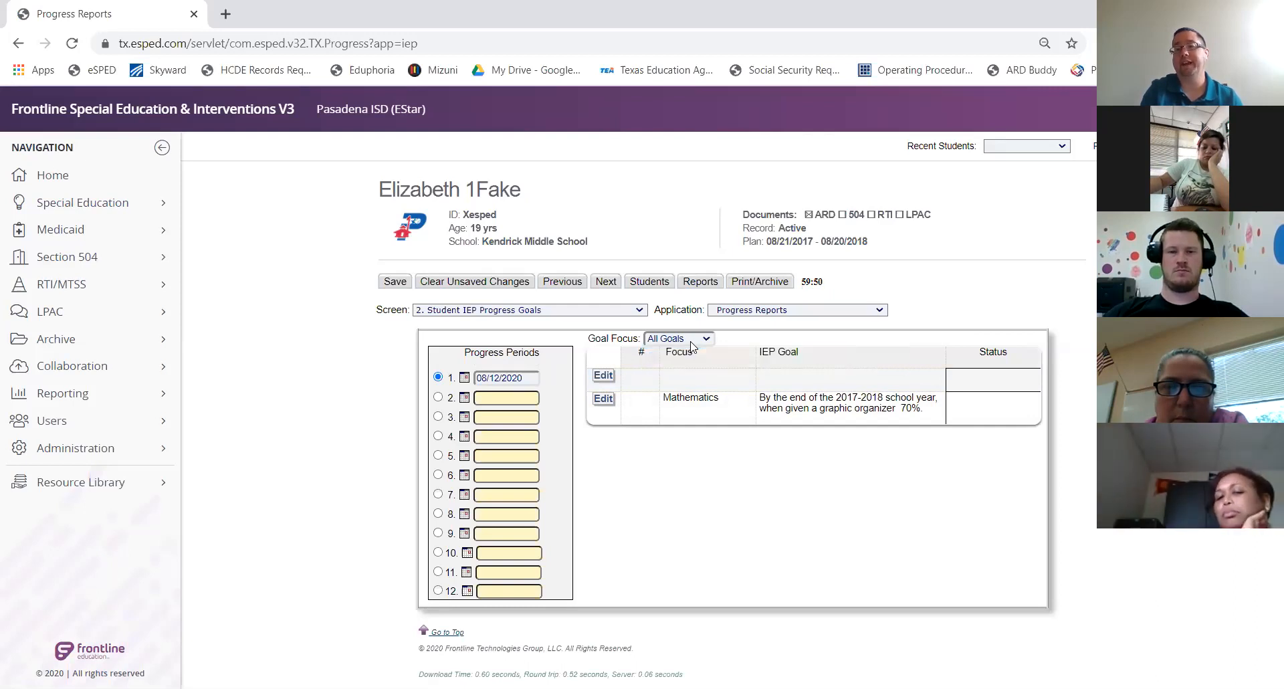
mouse_move(606, 401)
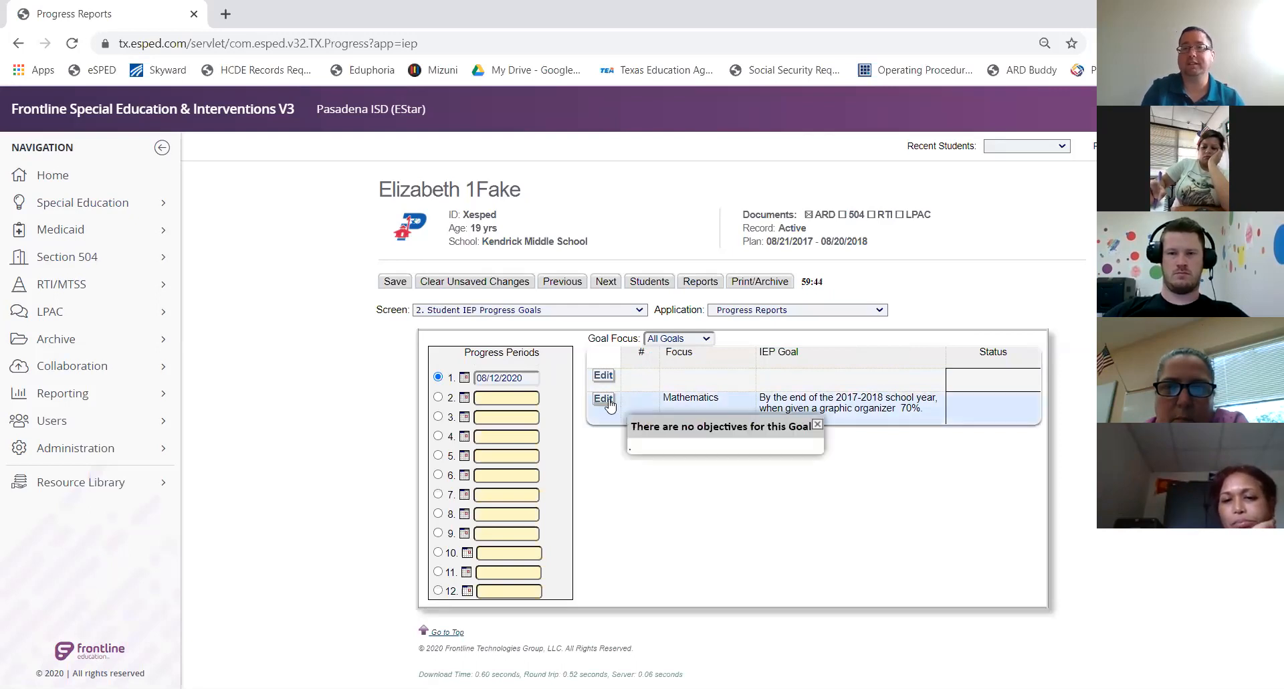
Open the Mathematics goal's progress entry and blank its ESY Progress Review Level
left_click(604, 399)
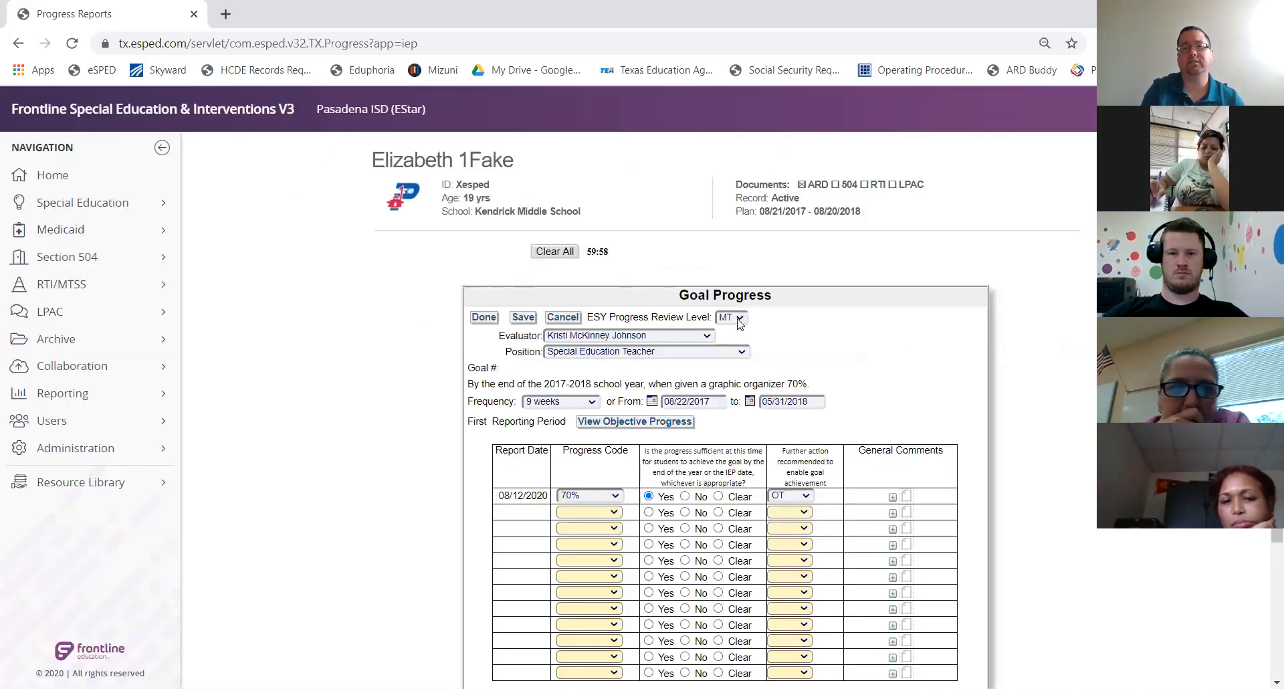
left_click(740, 319)
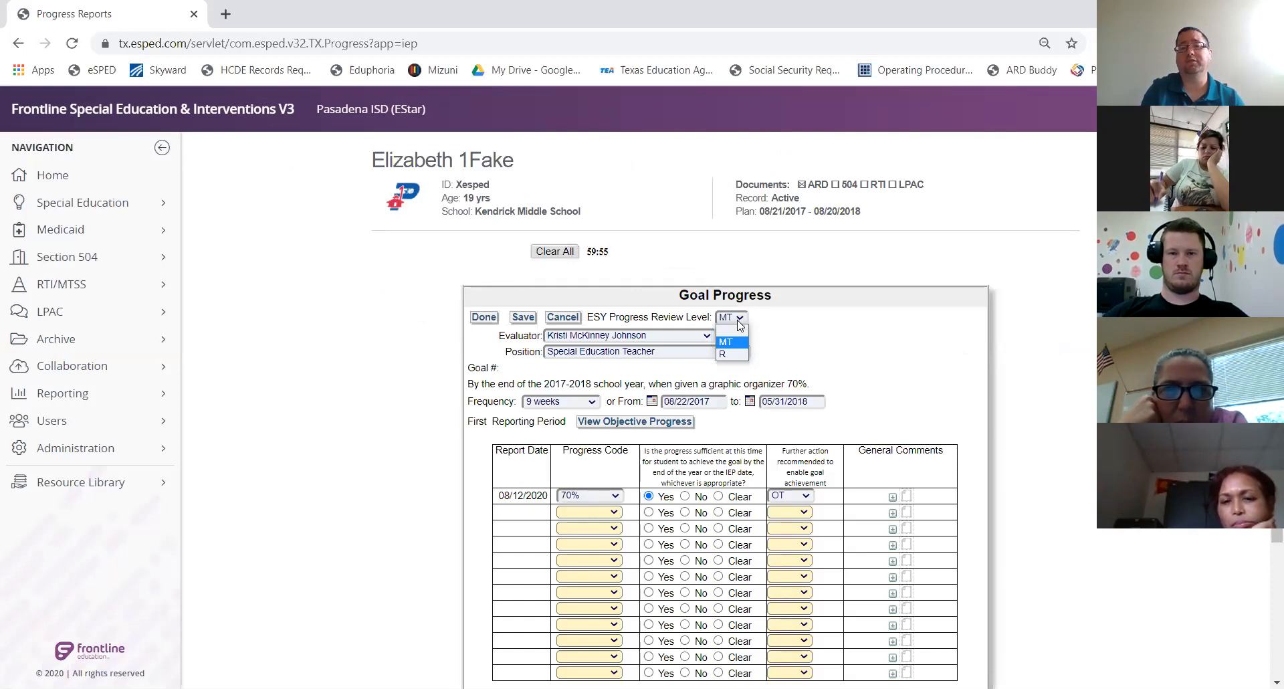
left_click(735, 328)
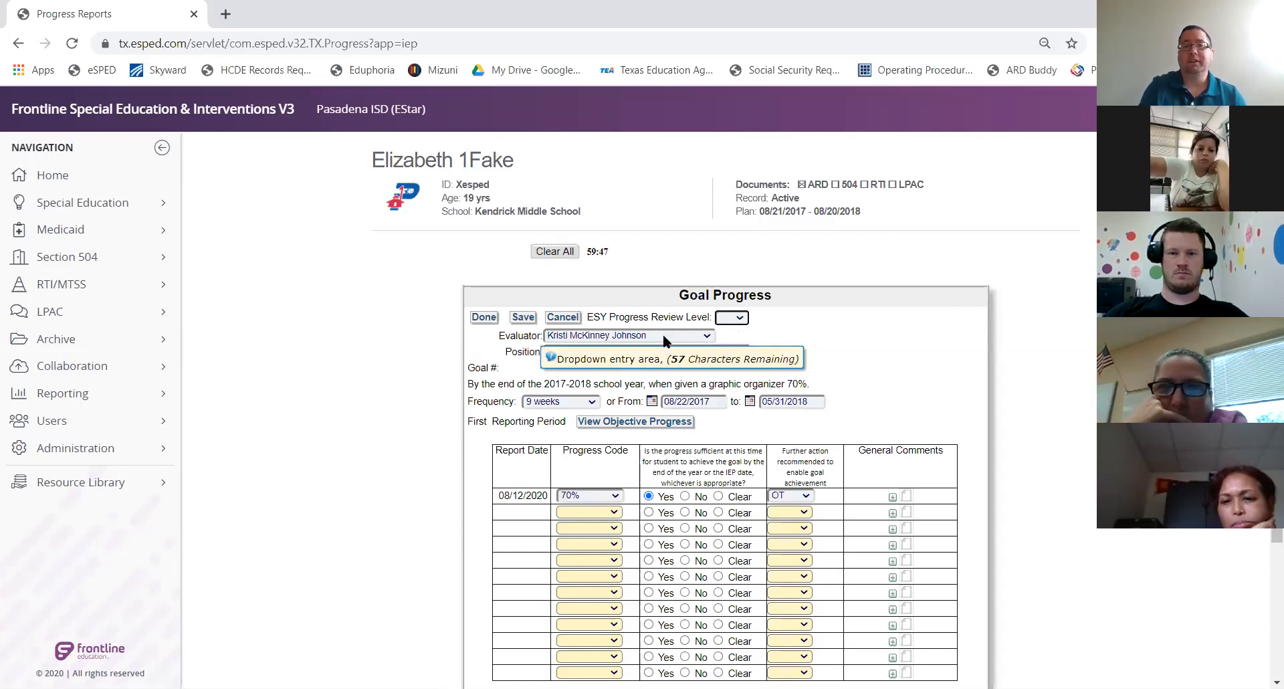
Search the Evaluator list by a staff name and review the matching entries
left_click(707, 336)
left_click(707, 337)
left_click(707, 336)
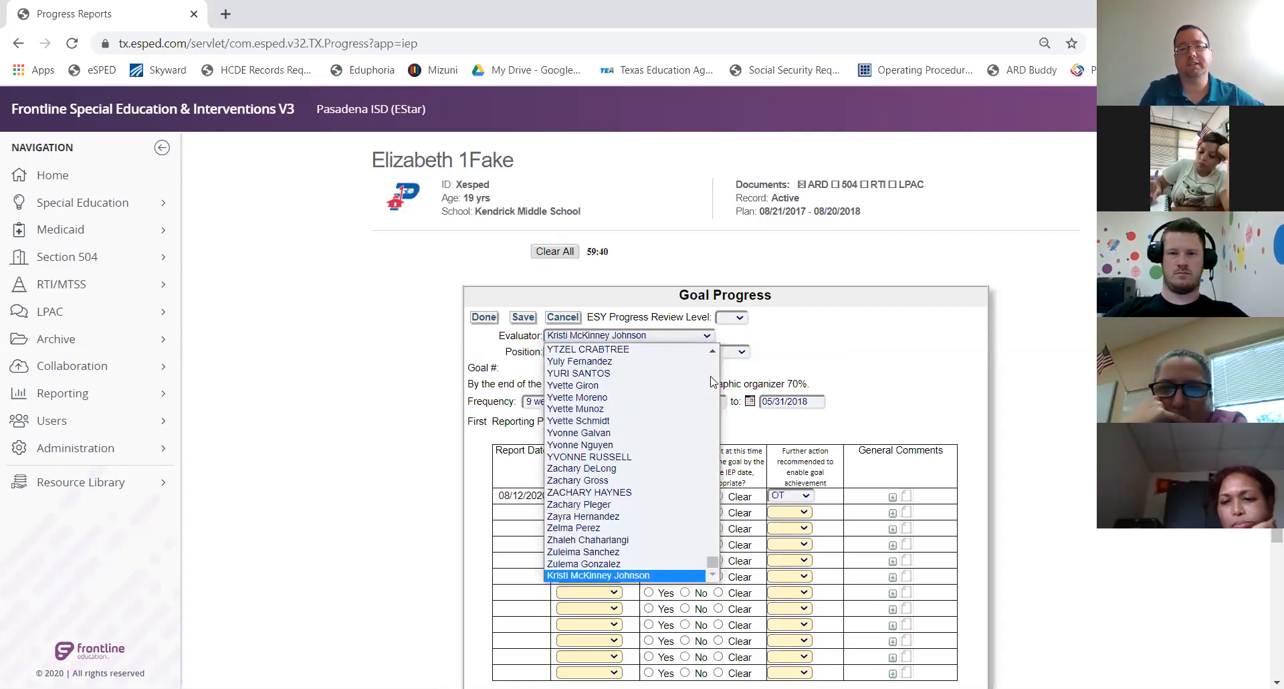
left_click(678, 336)
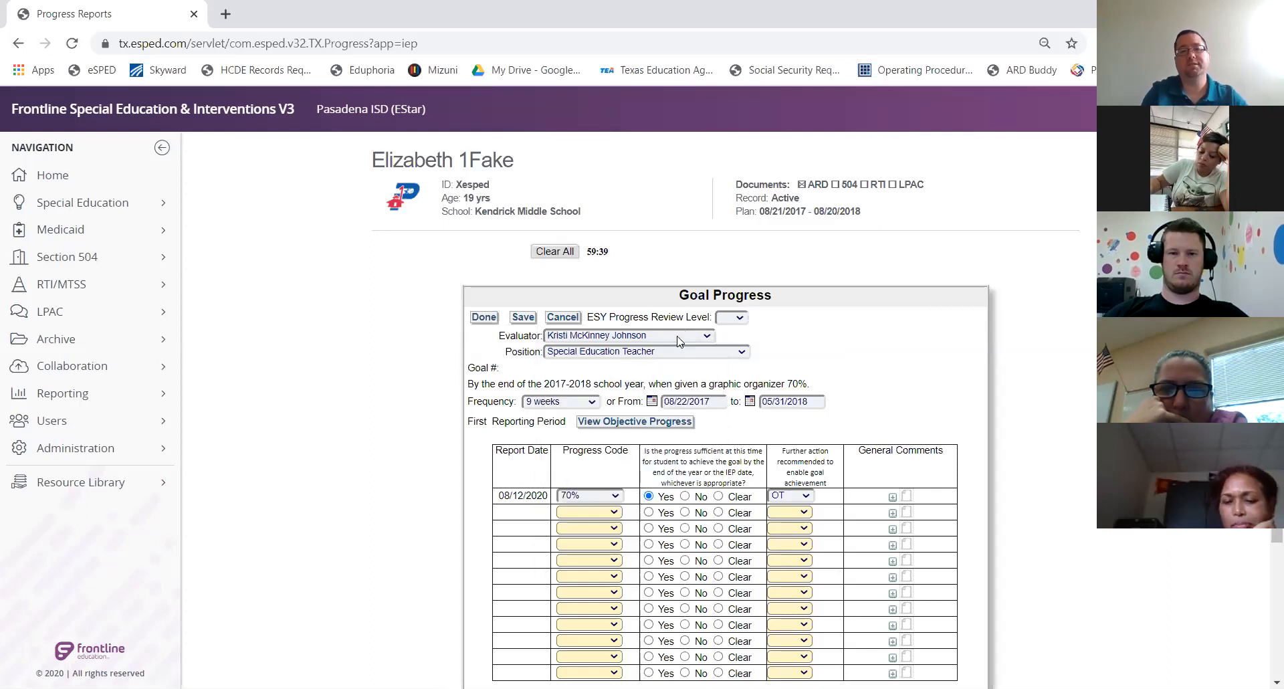
left_click(632, 336)
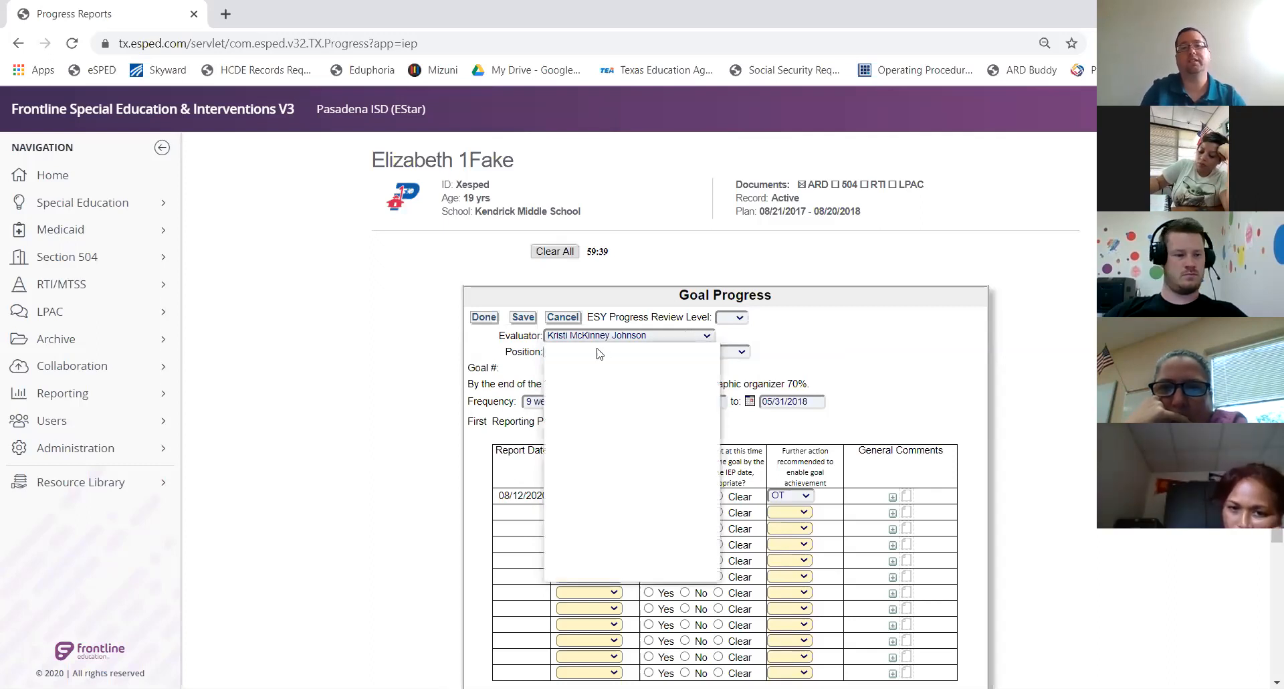
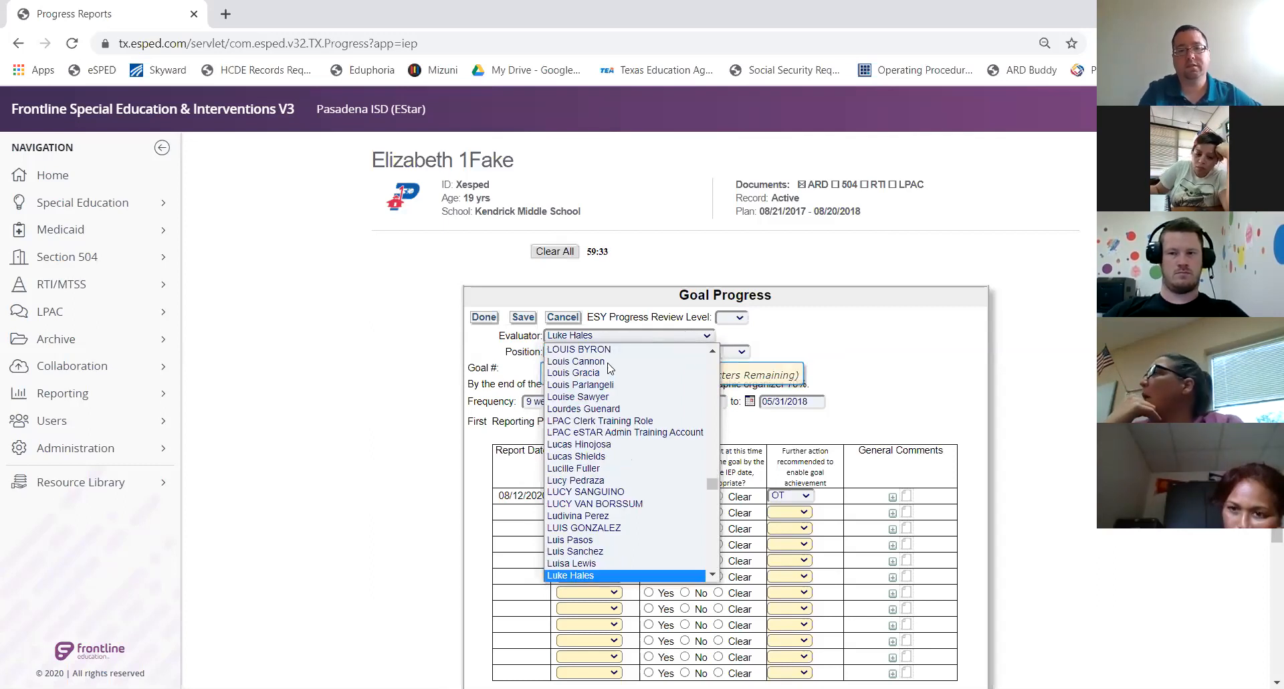
left_click(714, 575)
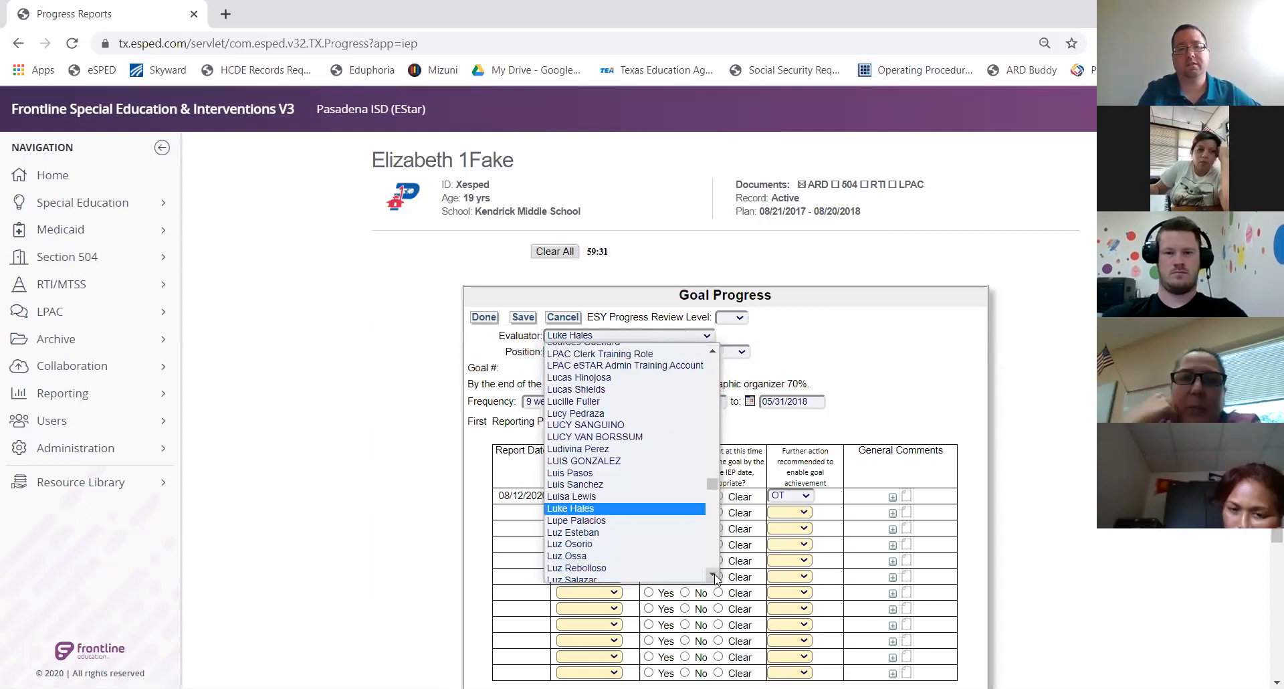
left_click(713, 576)
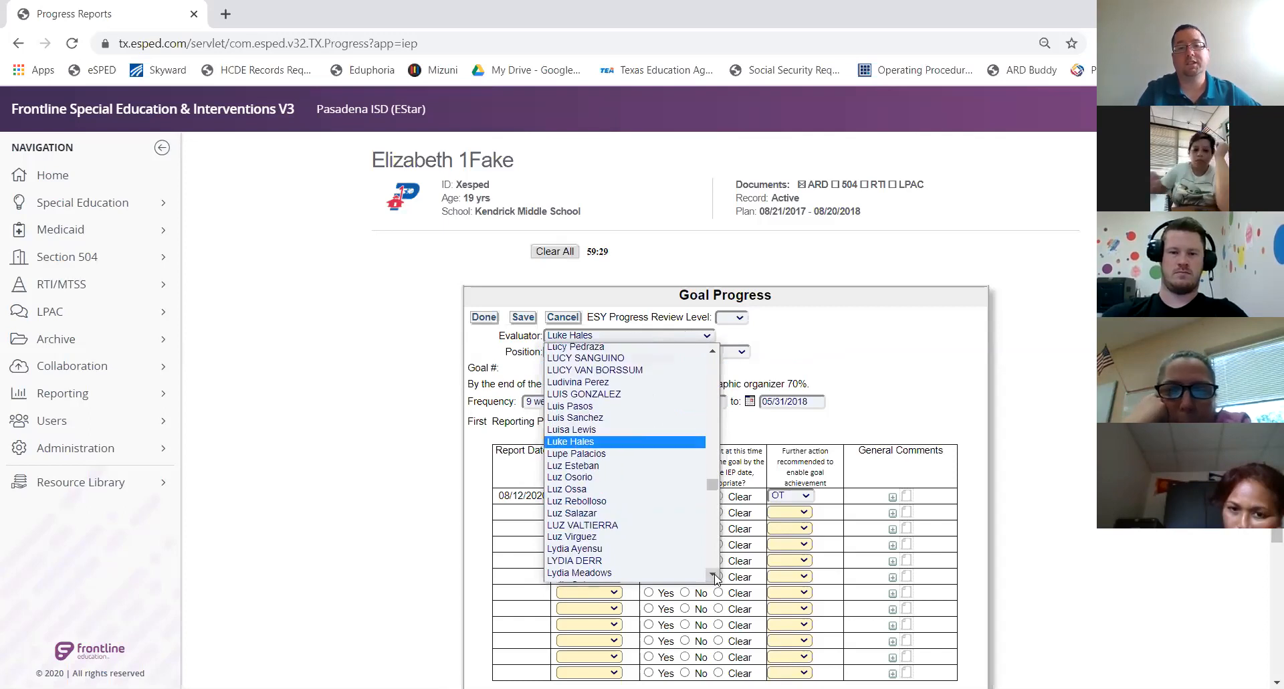
left_click(713, 576)
left_click(713, 575)
left_click(854, 362)
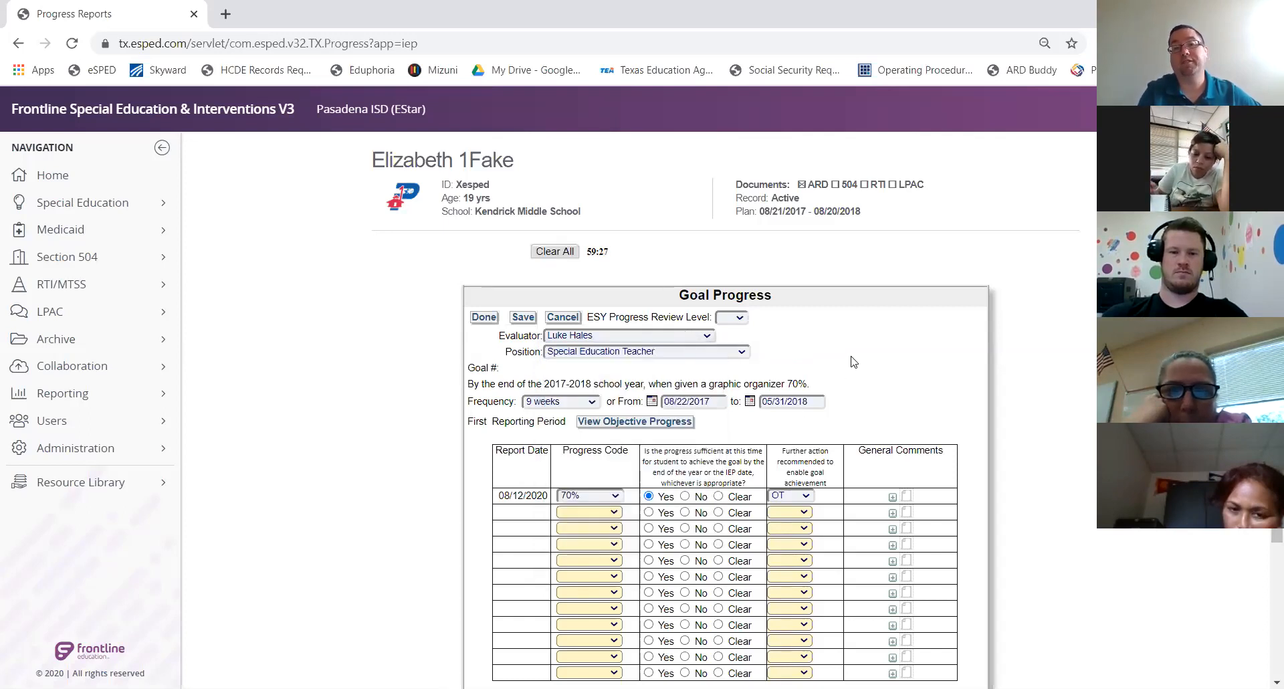
left_click(707, 336)
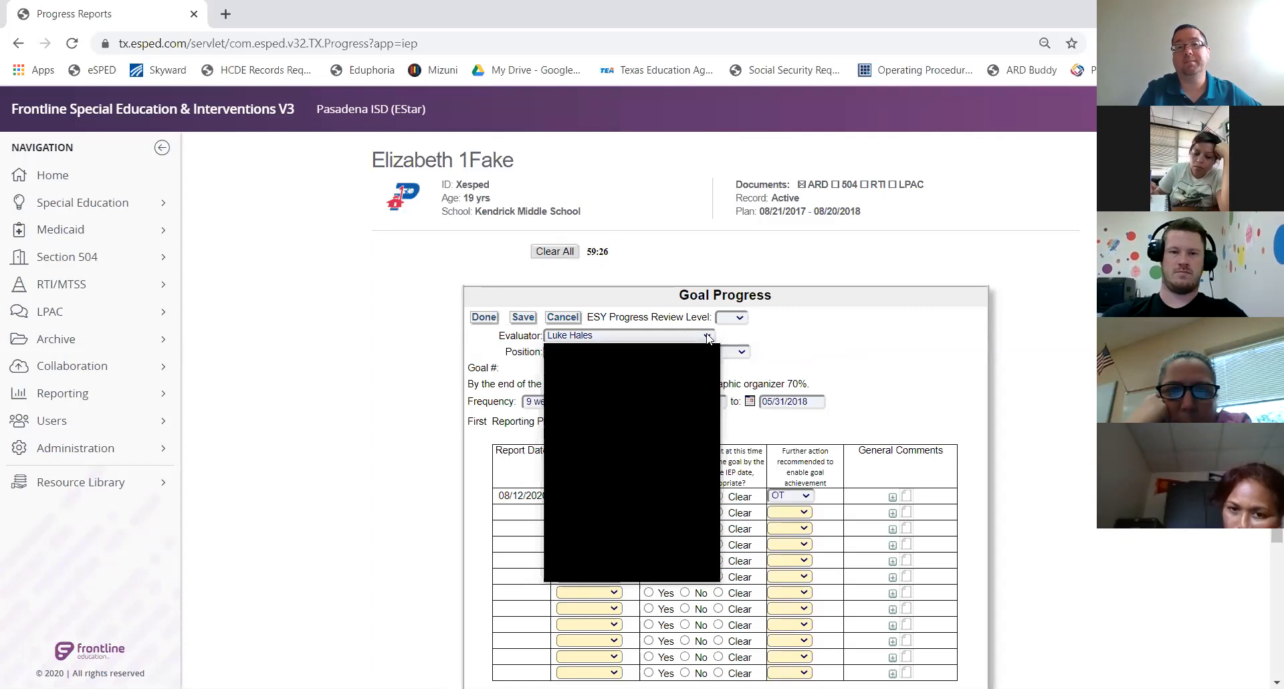
left_click(714, 362)
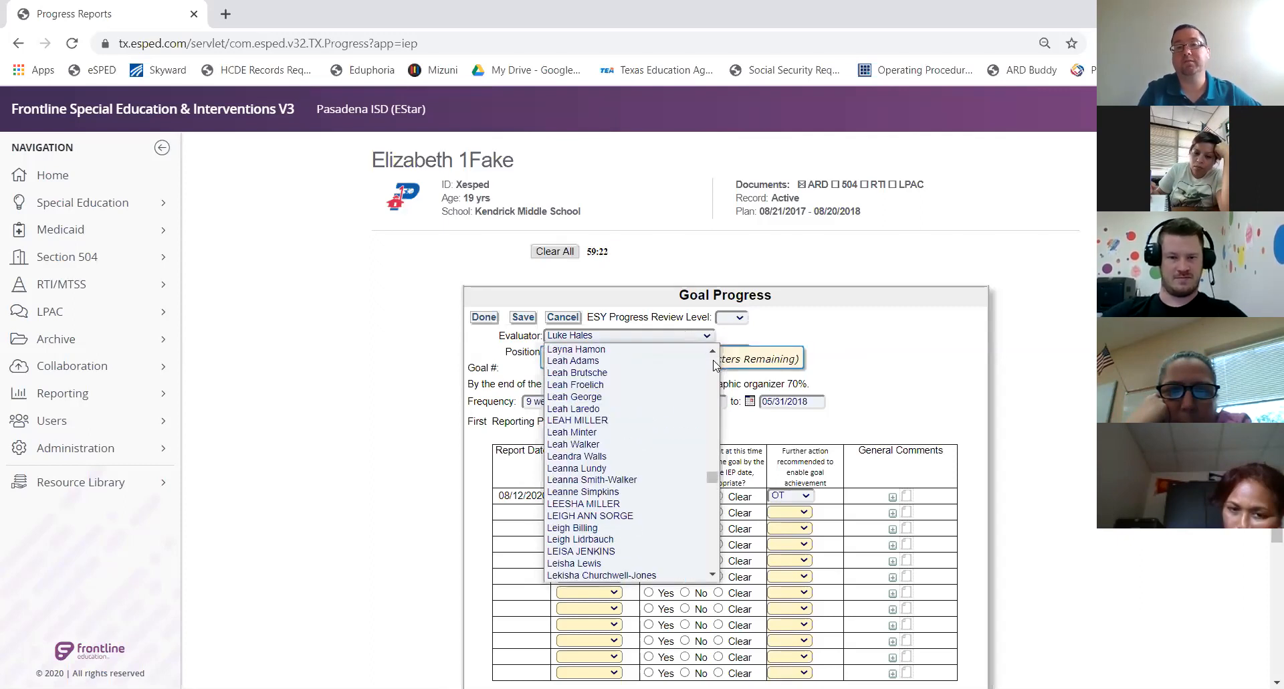
left_click(714, 361)
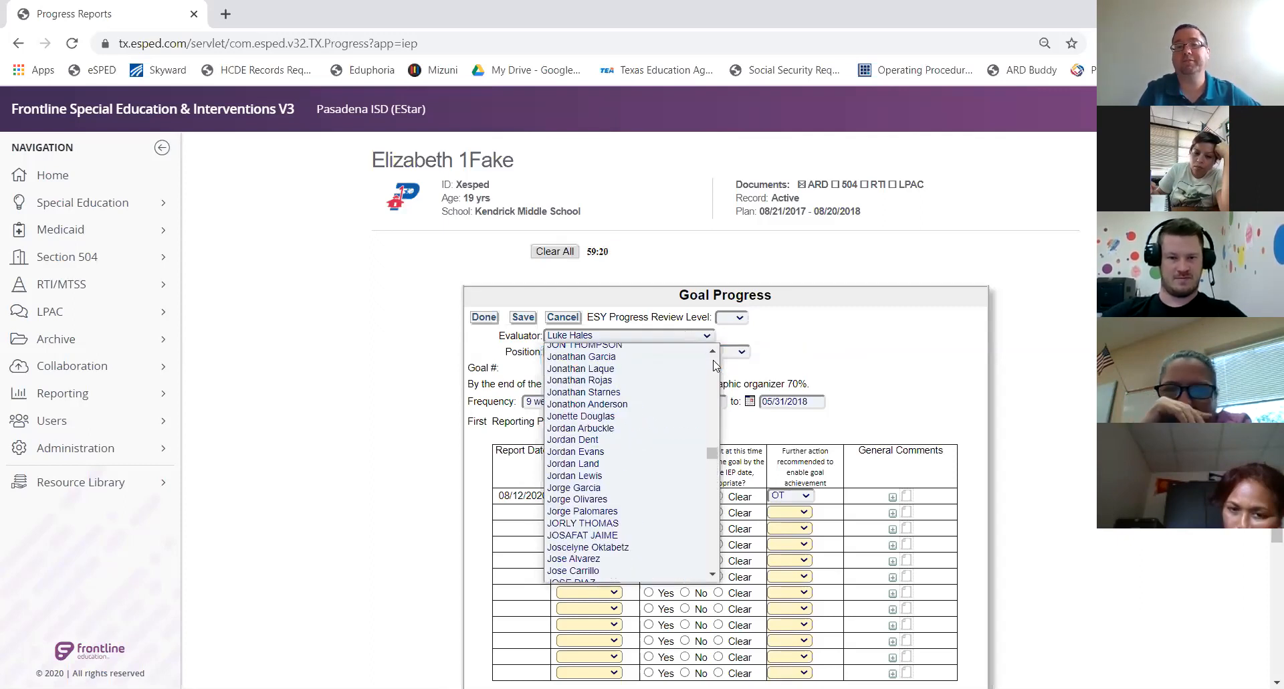
left_click_drag(713, 444, 711, 358)
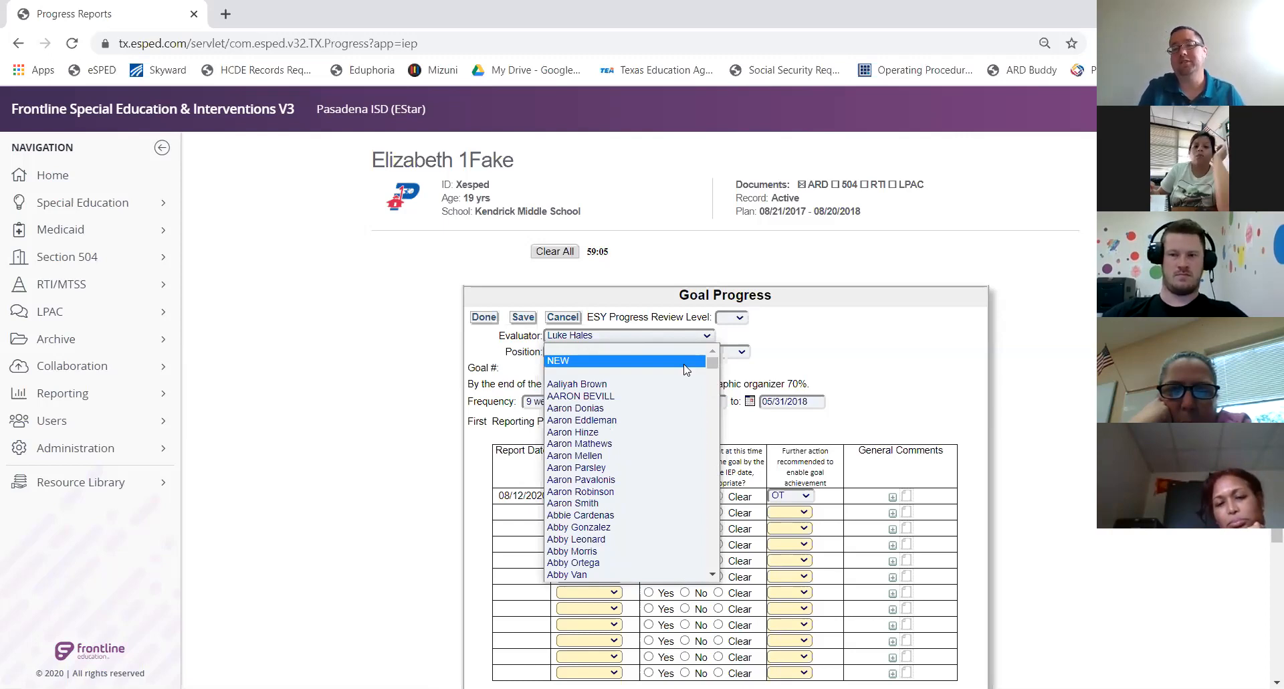
left_click(651, 337)
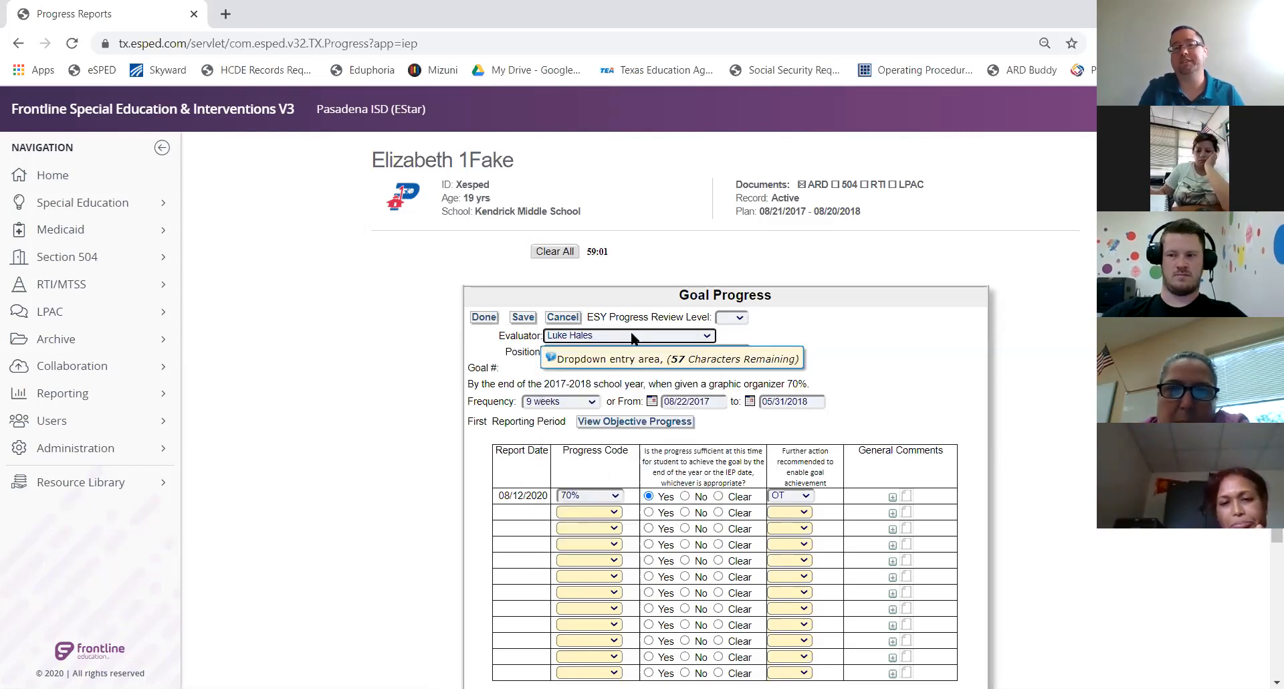
Assign a different Special Education Teacher as evaluator by searching their name
left_click(631, 336)
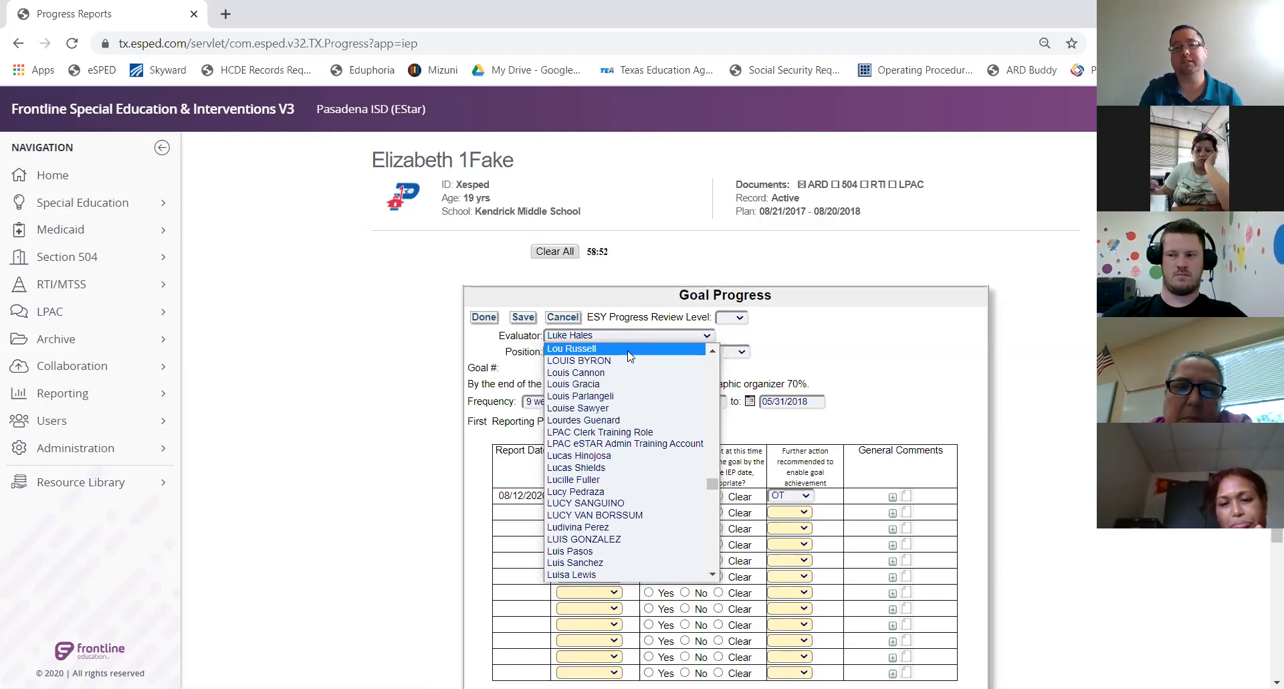
scroll(628, 356, "up", 8)
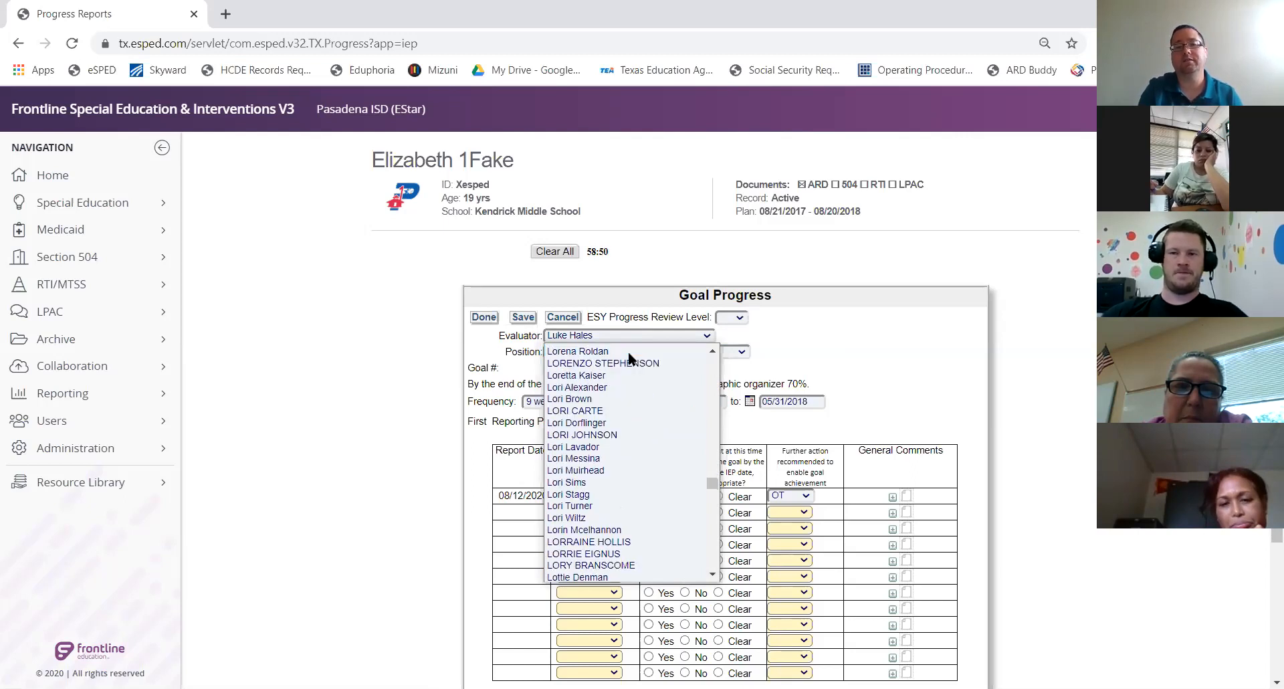
scroll(628, 353, "up", 10)
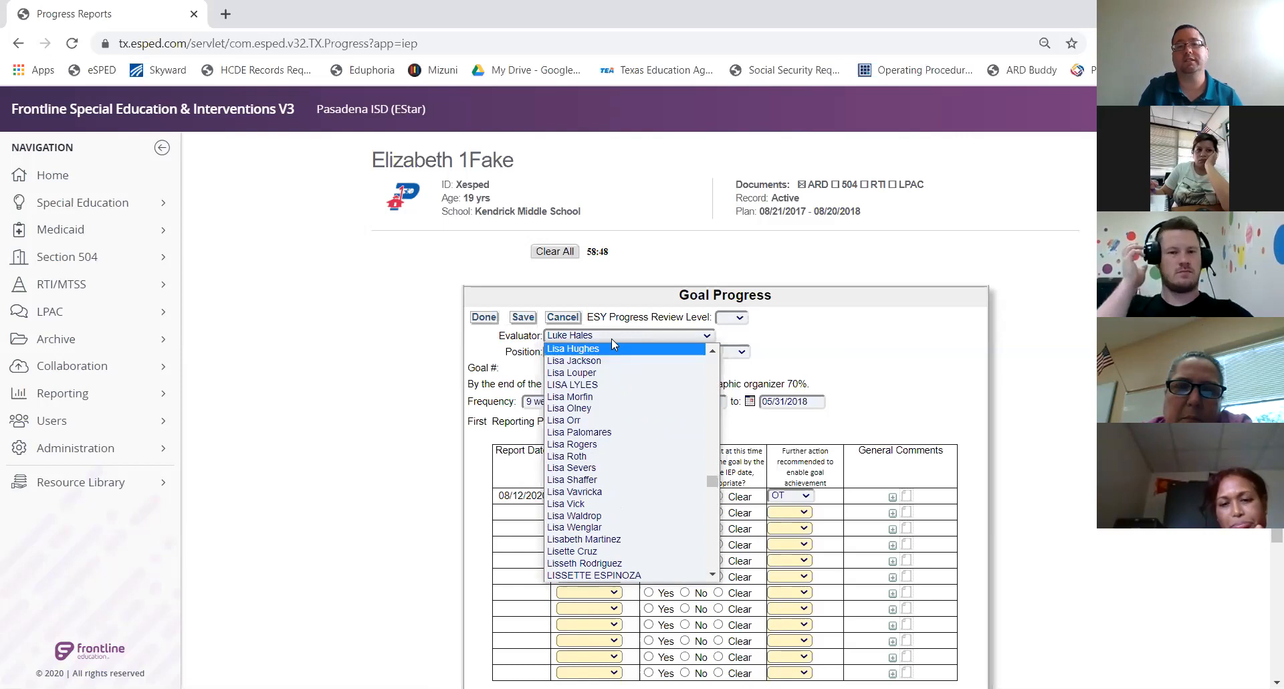
left_click(612, 339)
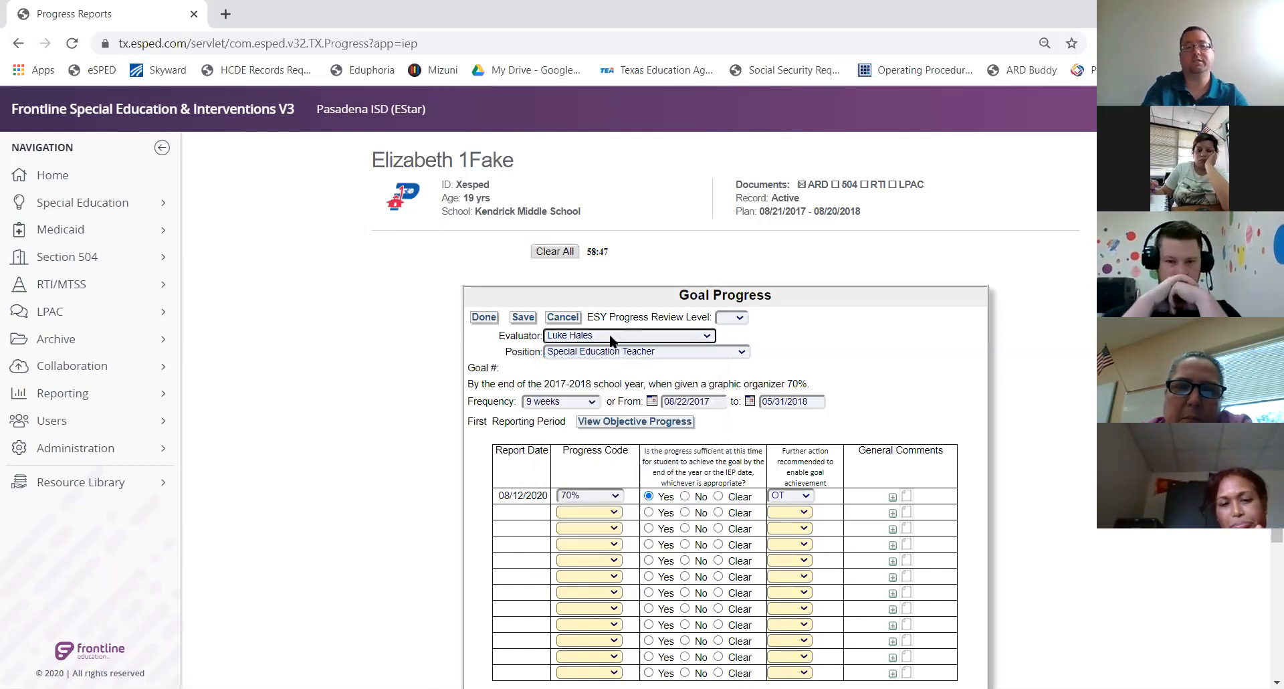
left_click(593, 338)
left_click(592, 338)
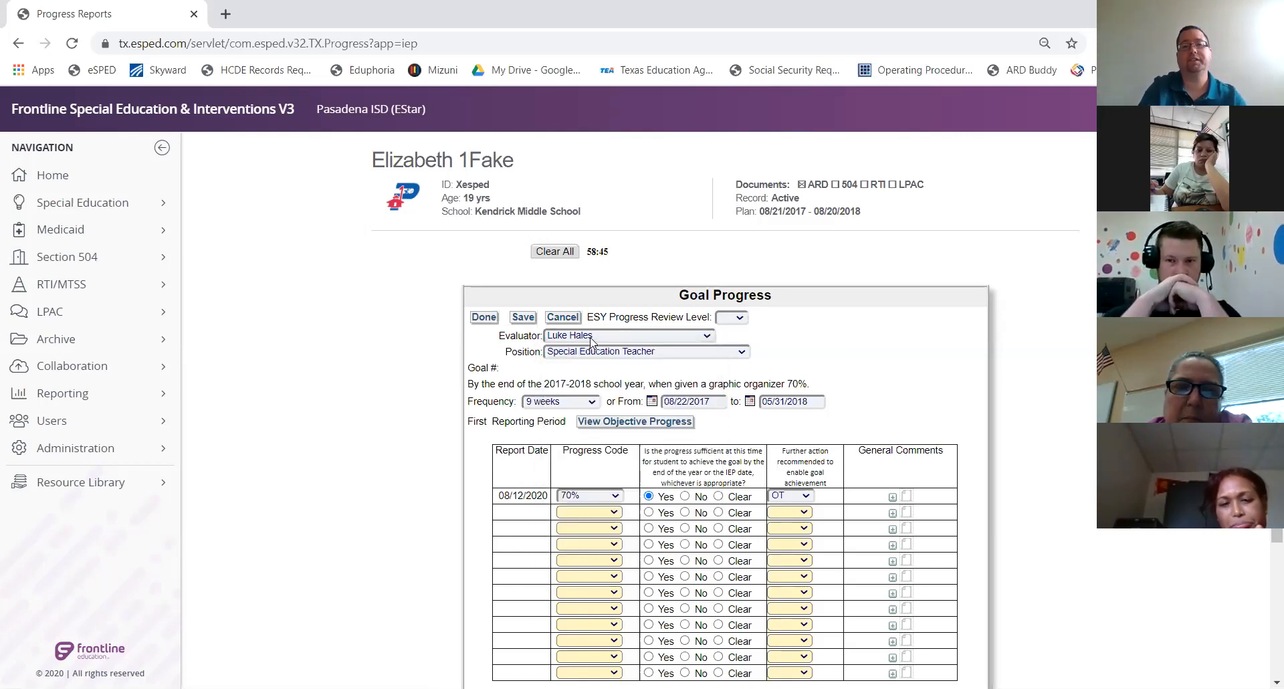
left_click(591, 338)
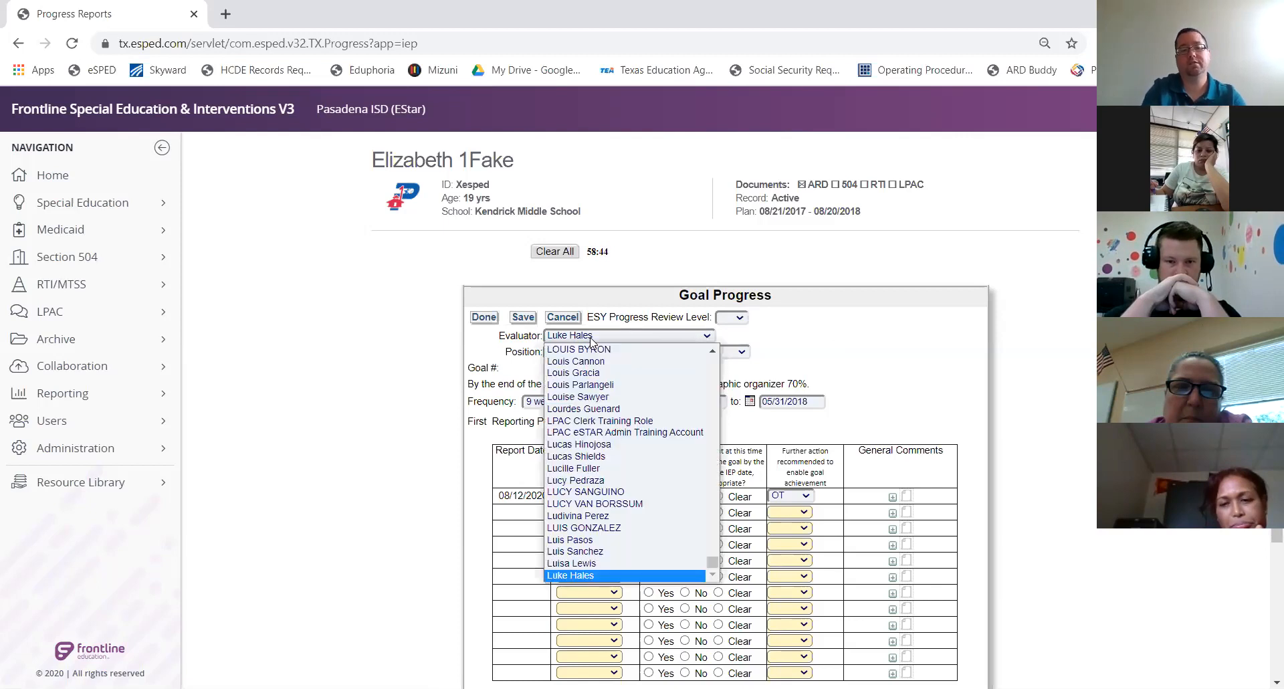
type("james")
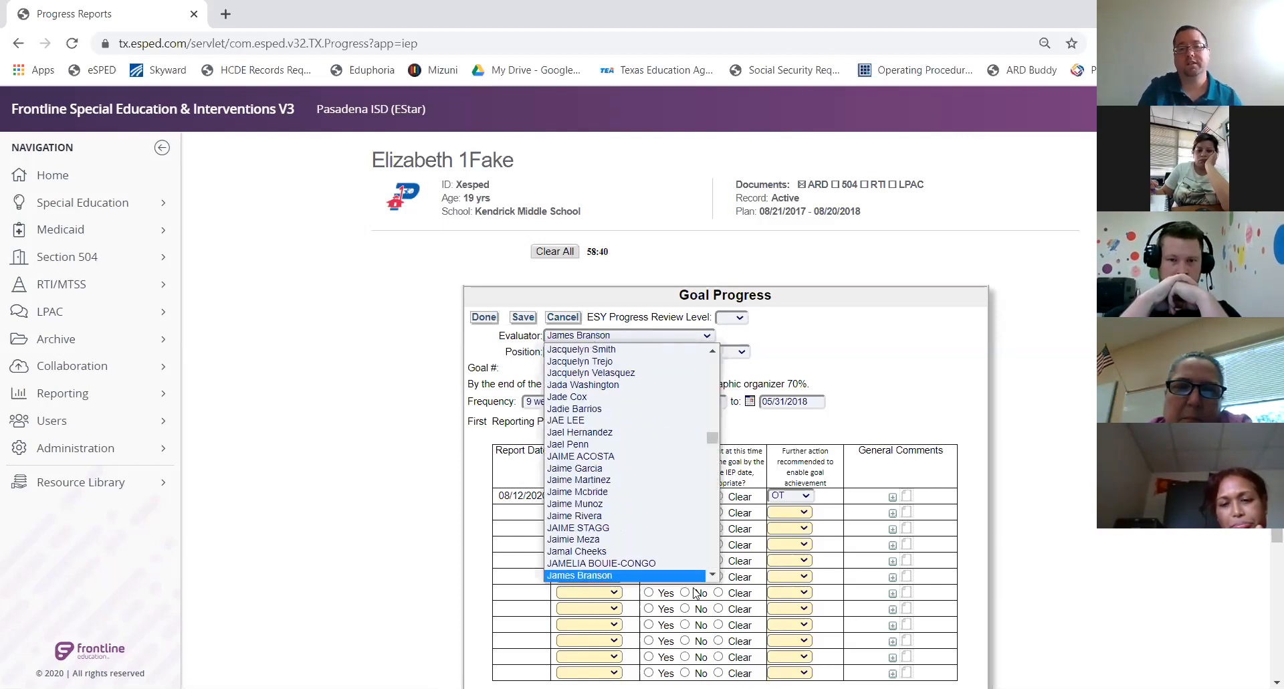
scroll(713, 575, "down", 3)
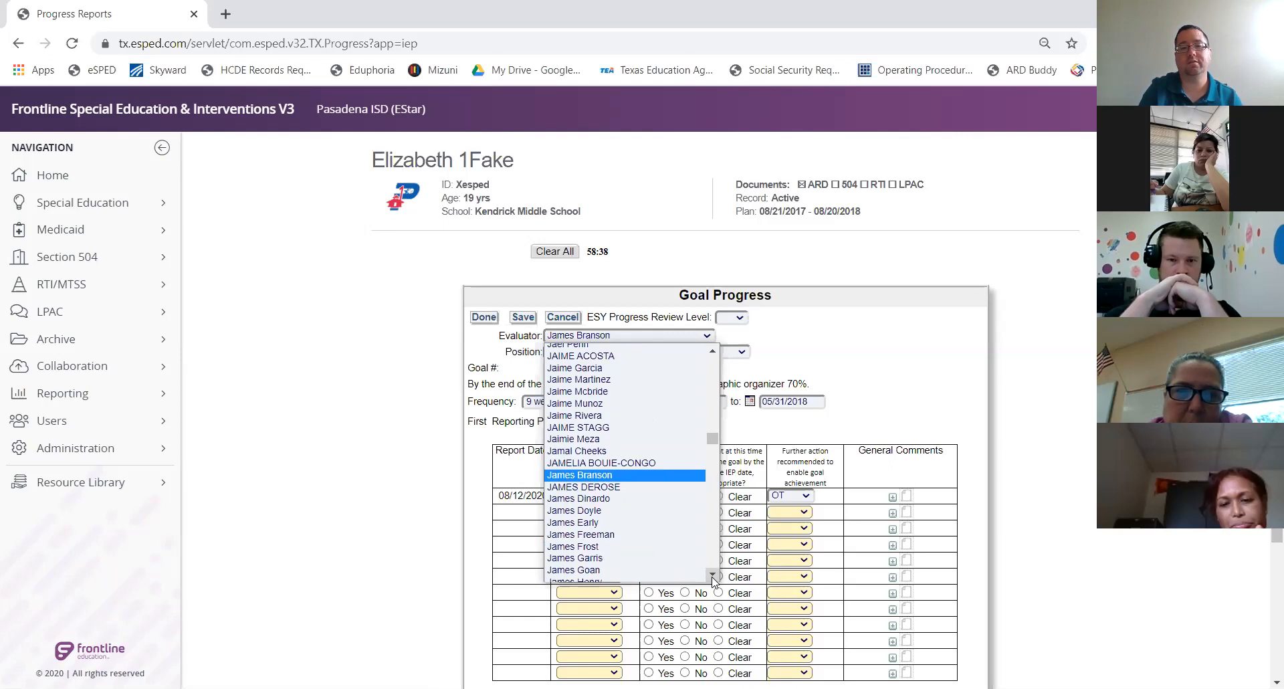
left_click(656, 547)
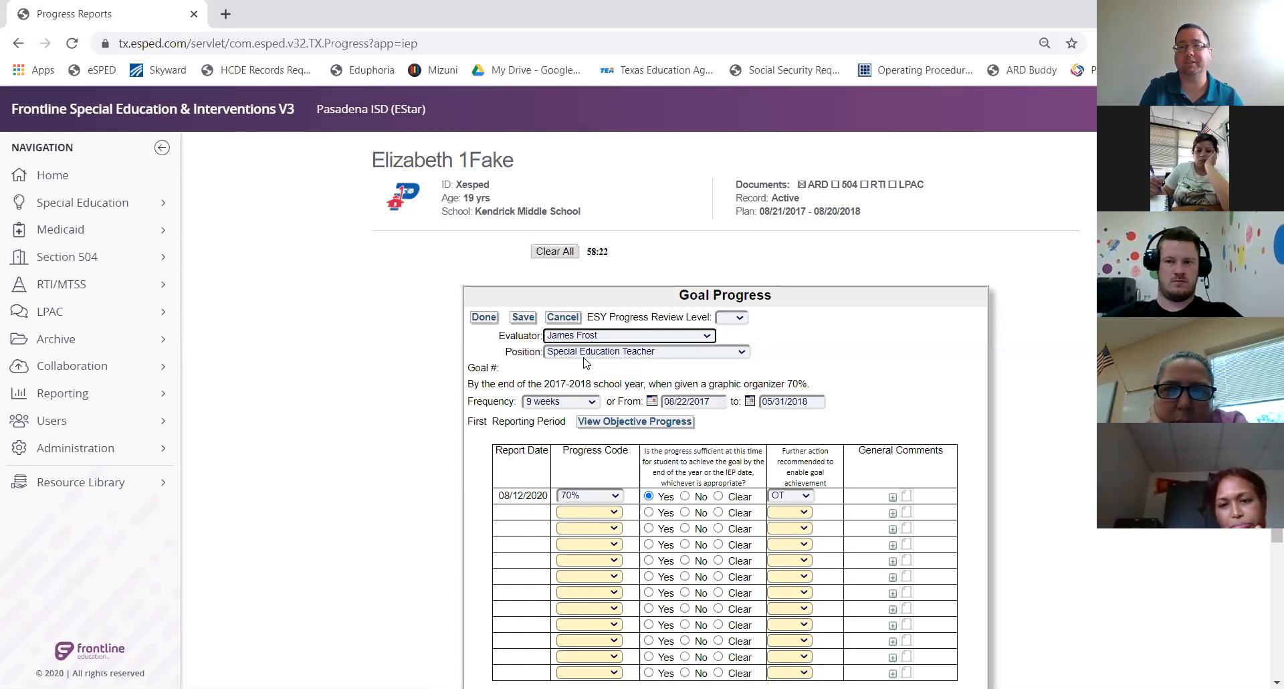
scroll(614, 384, "down", 1)
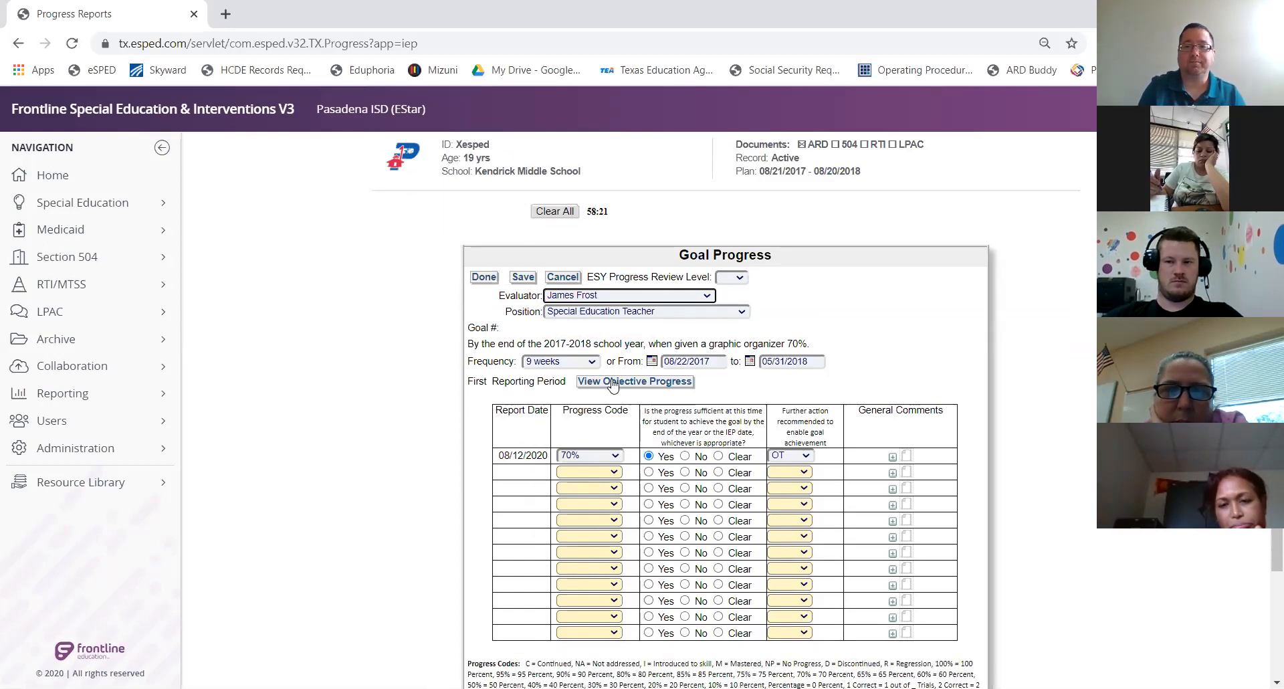
left_click(556, 361)
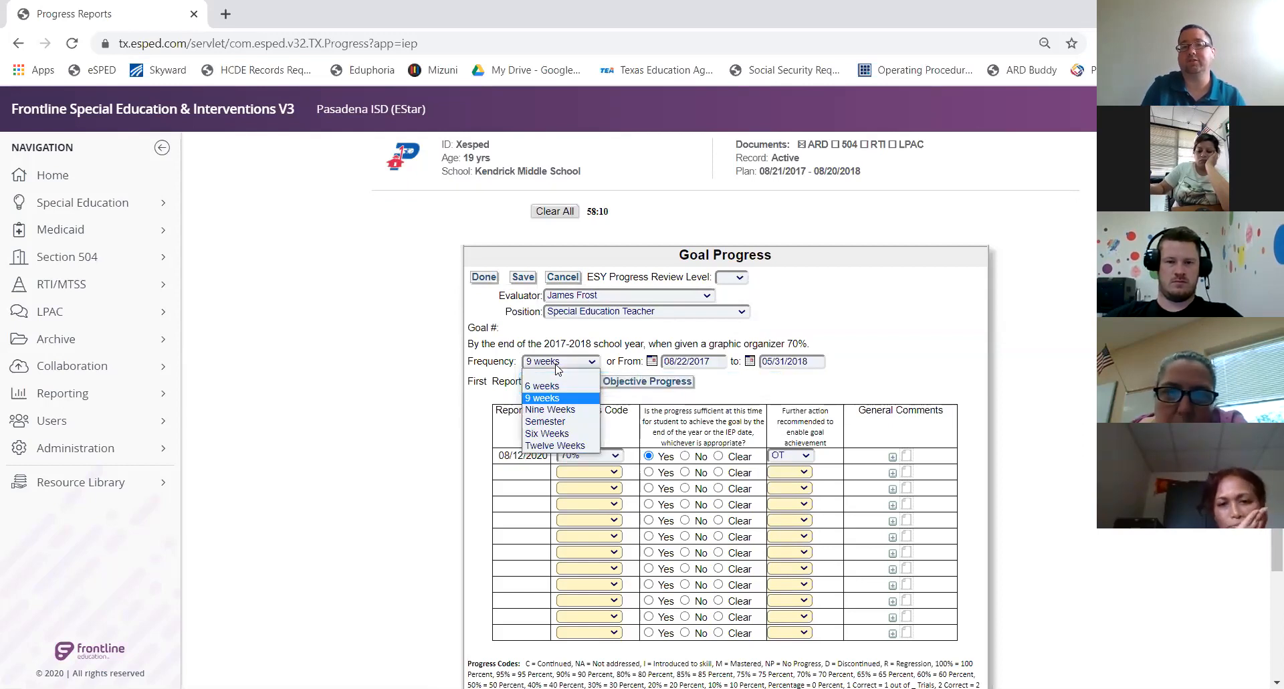
left_click(609, 342)
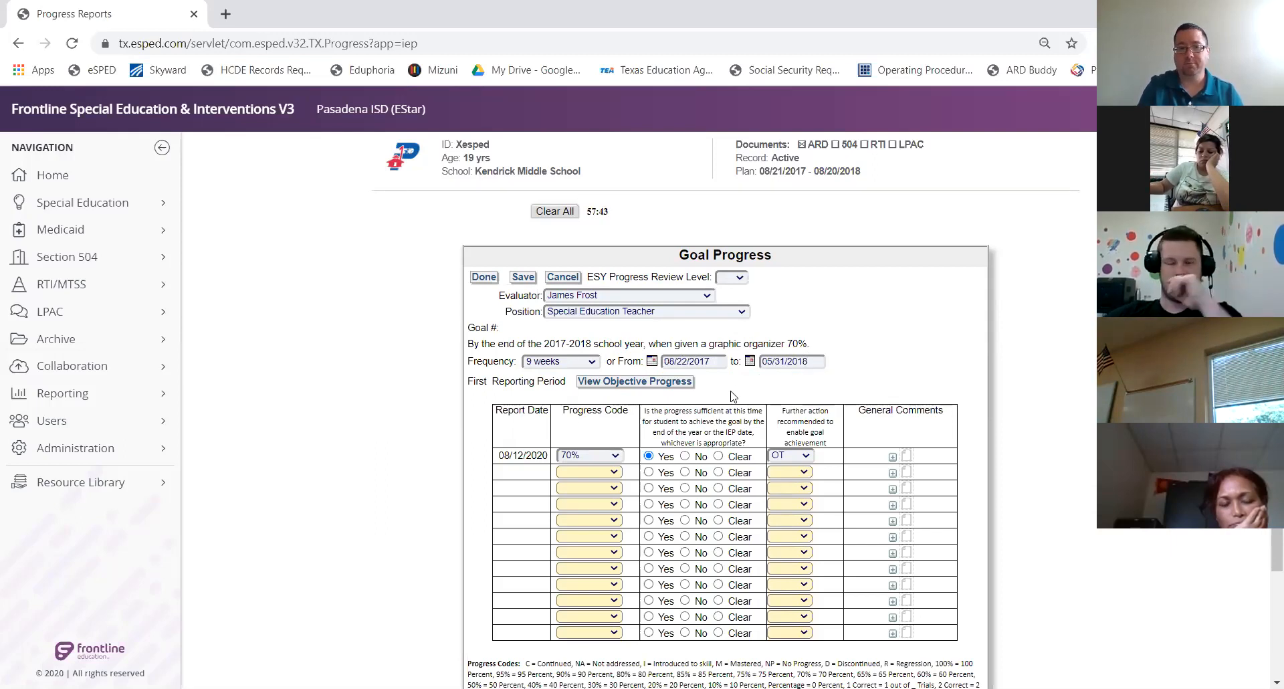
scroll(582, 406, "down", 1)
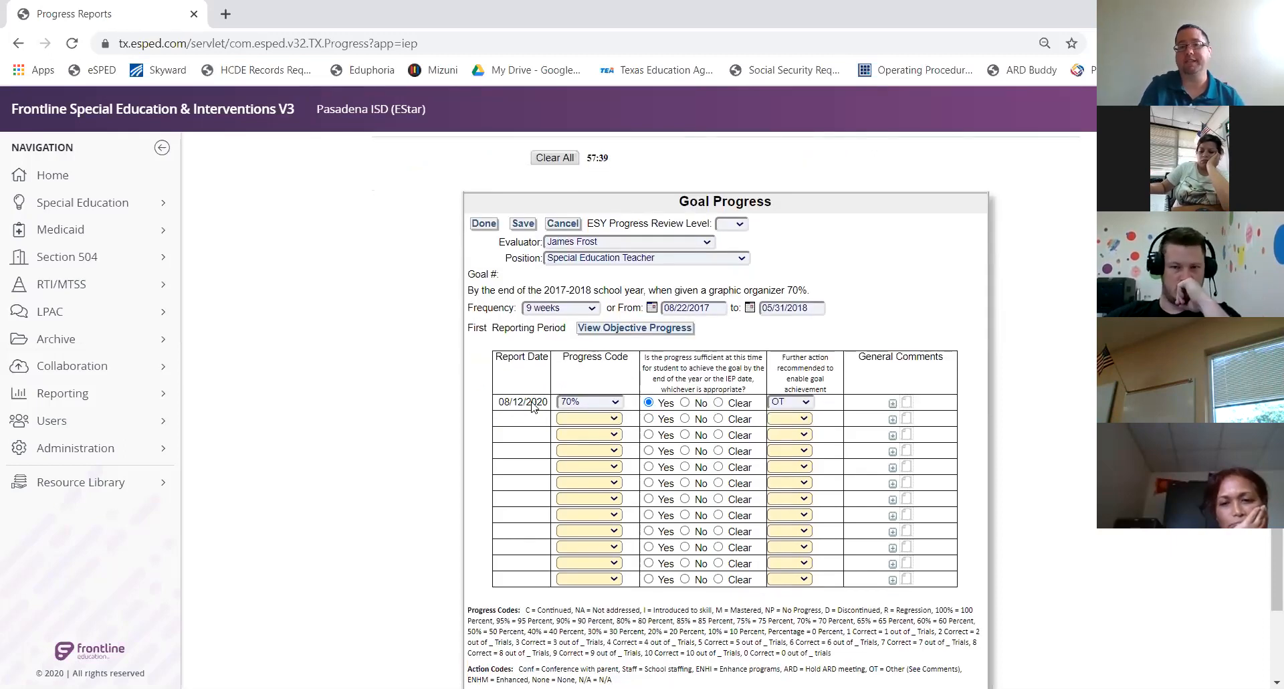
mouse_move(534, 406)
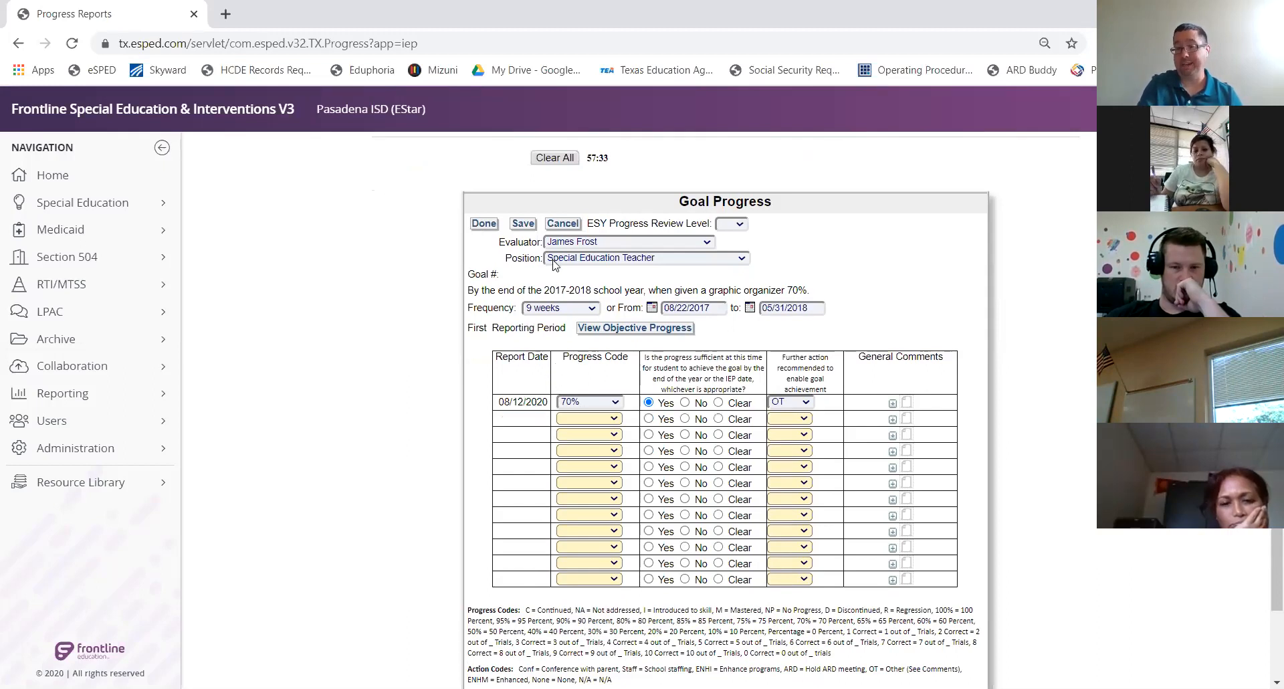
left_click(591, 403)
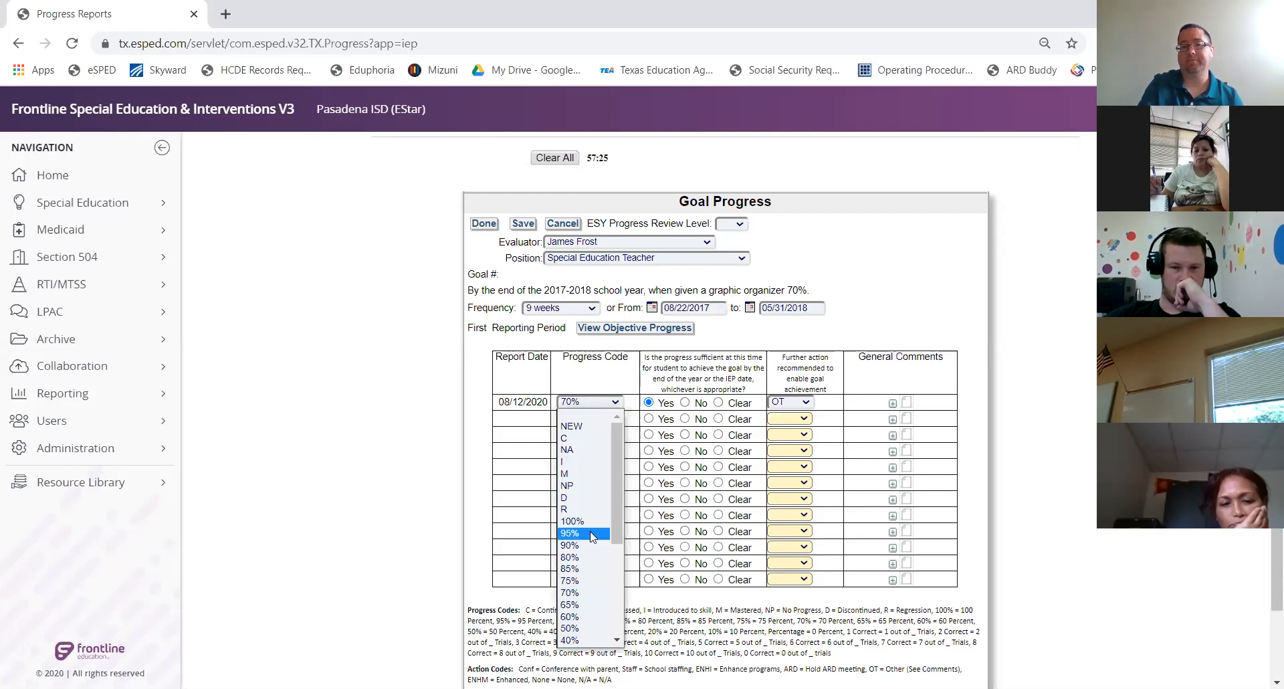
scroll(592, 537, "down", 2)
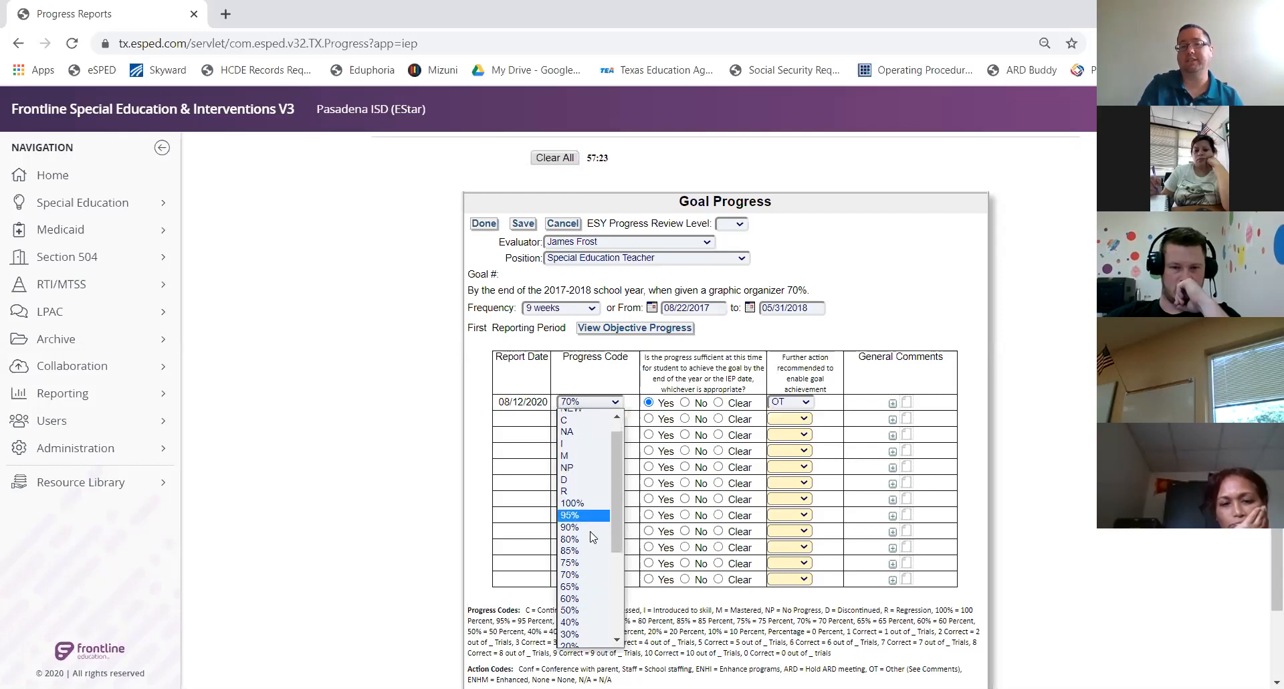
left_click(542, 493)
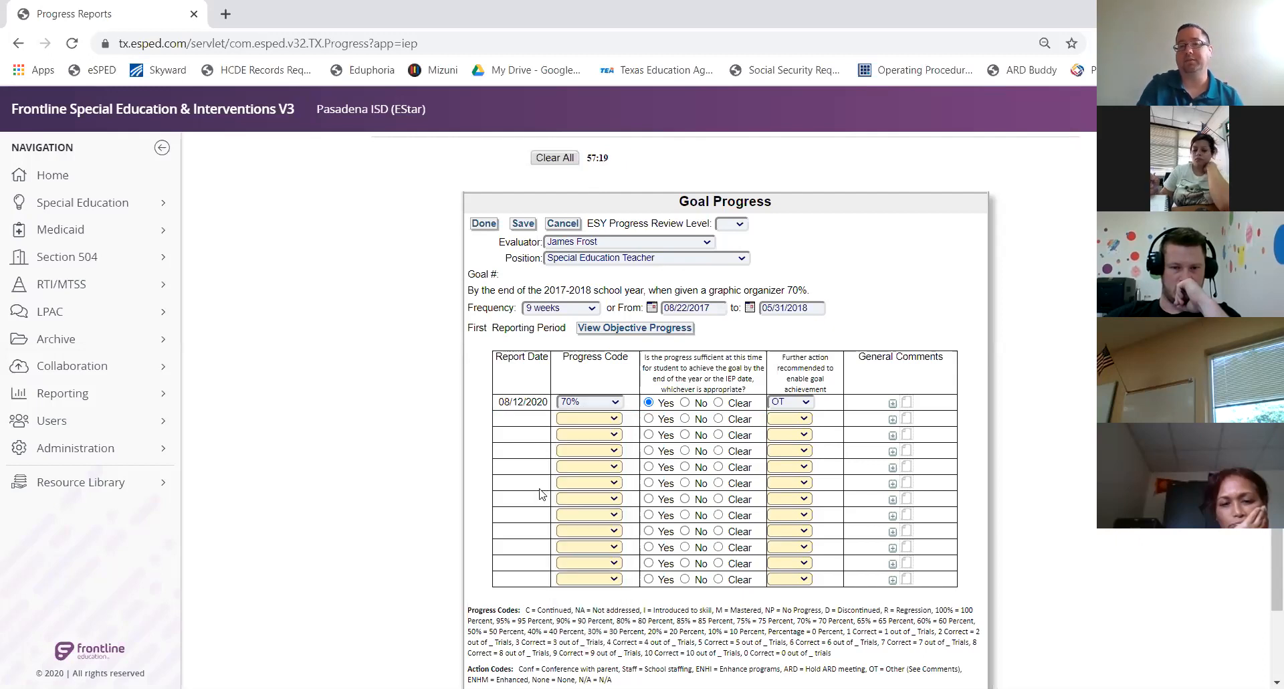
scroll(542, 493, "down", 1)
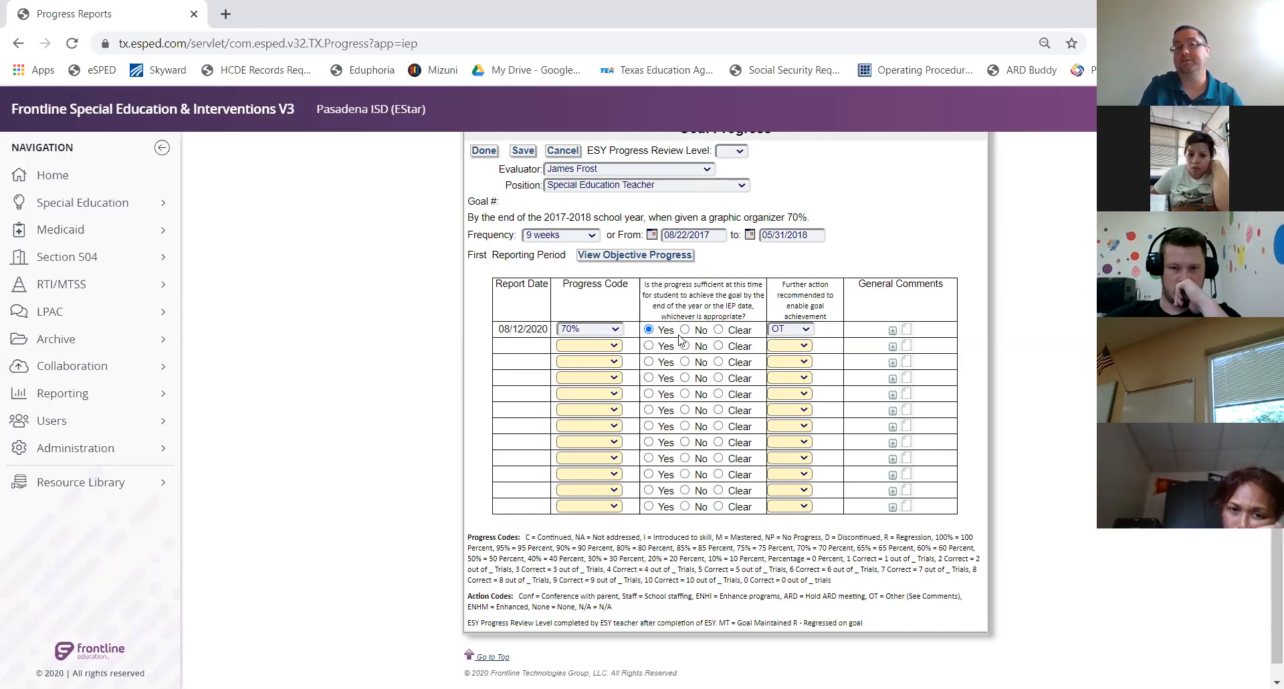
Mark the 08/12/2020 report's progress as not sufficient and set further action to ARD
left_click(786, 330)
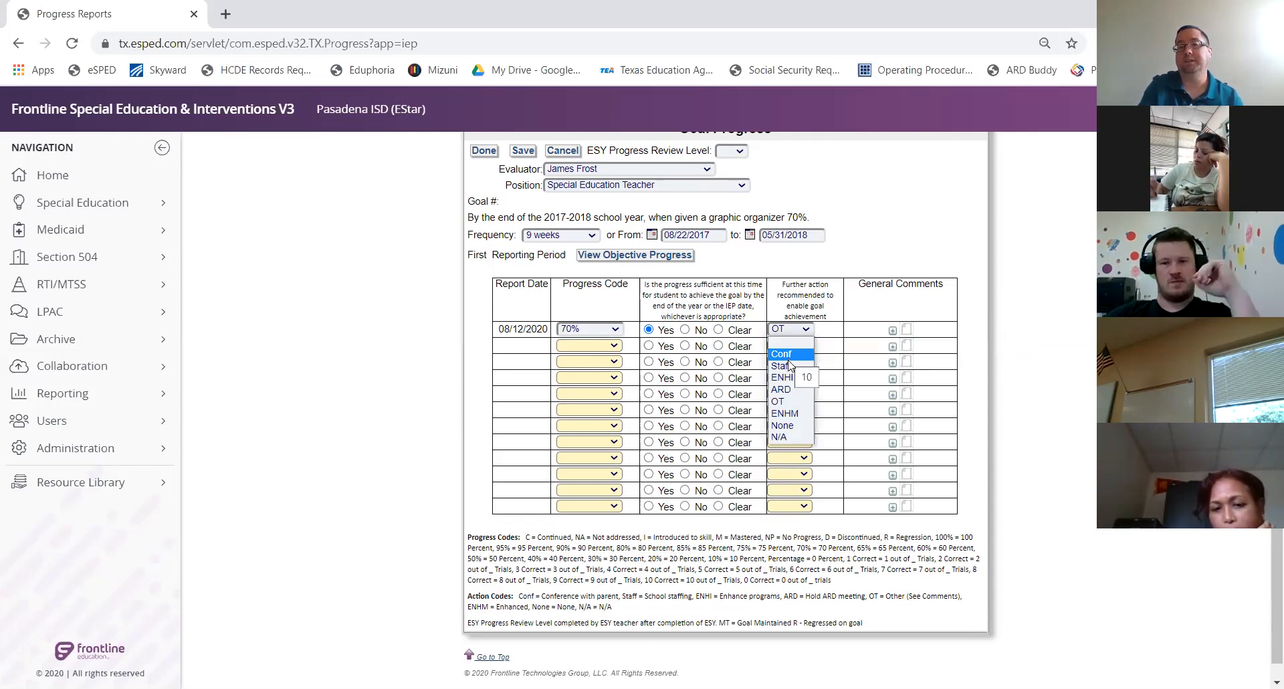
left_click(830, 330)
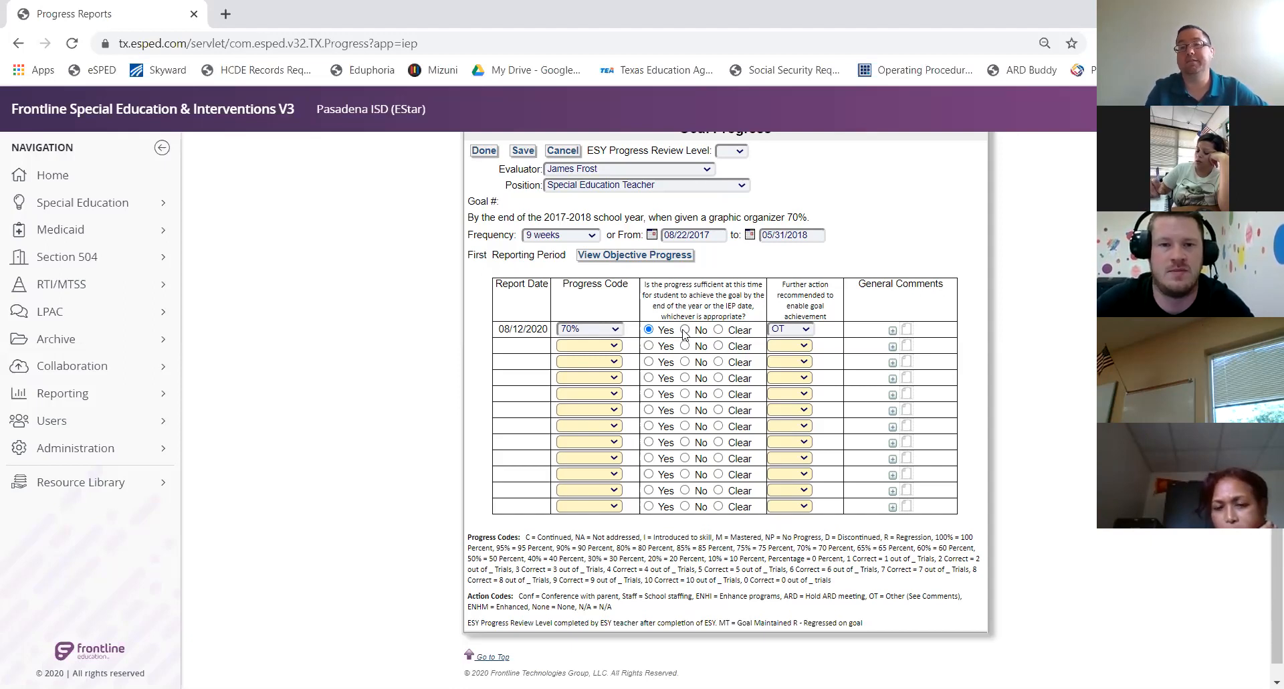
left_click(792, 328)
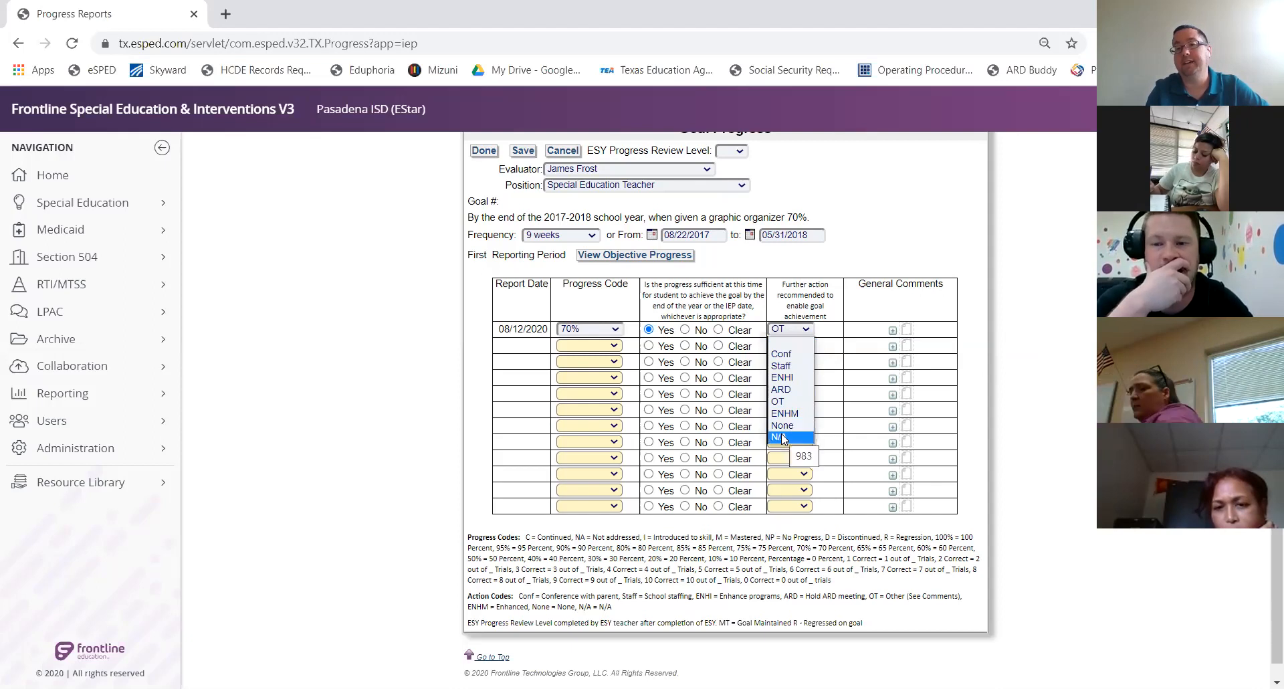
left_click(841, 333)
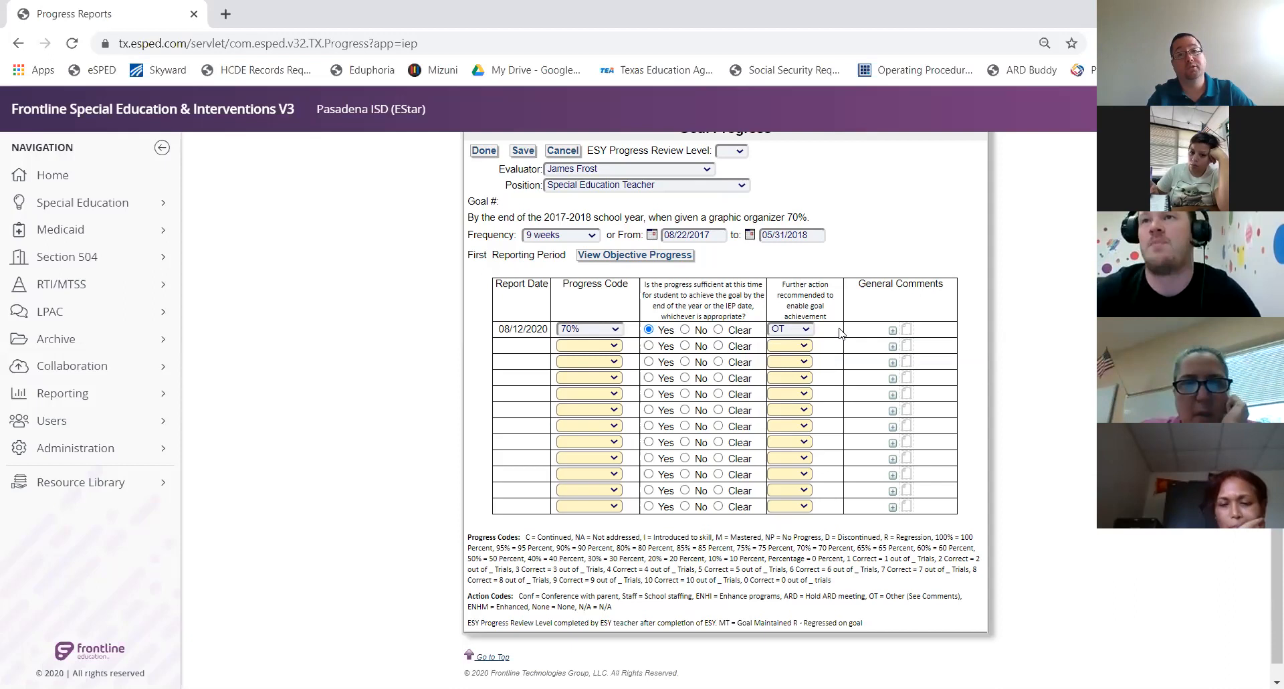
left_click(685, 329)
left_click(777, 330)
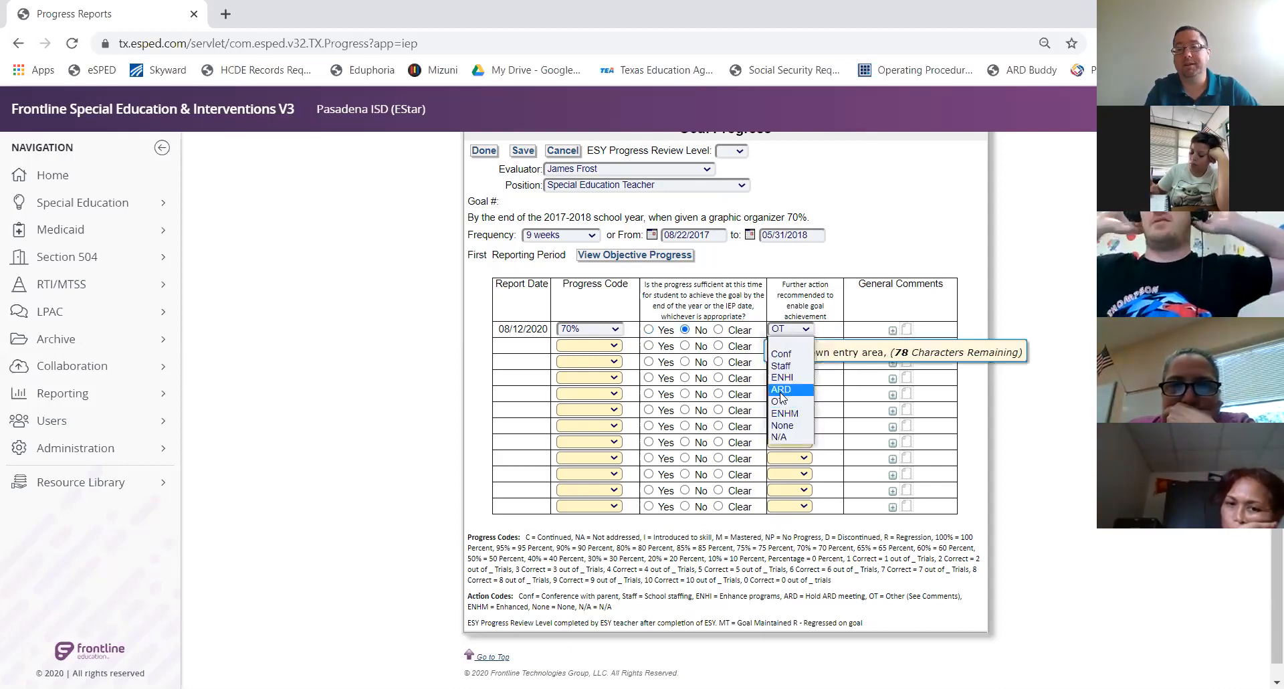
left_click(781, 389)
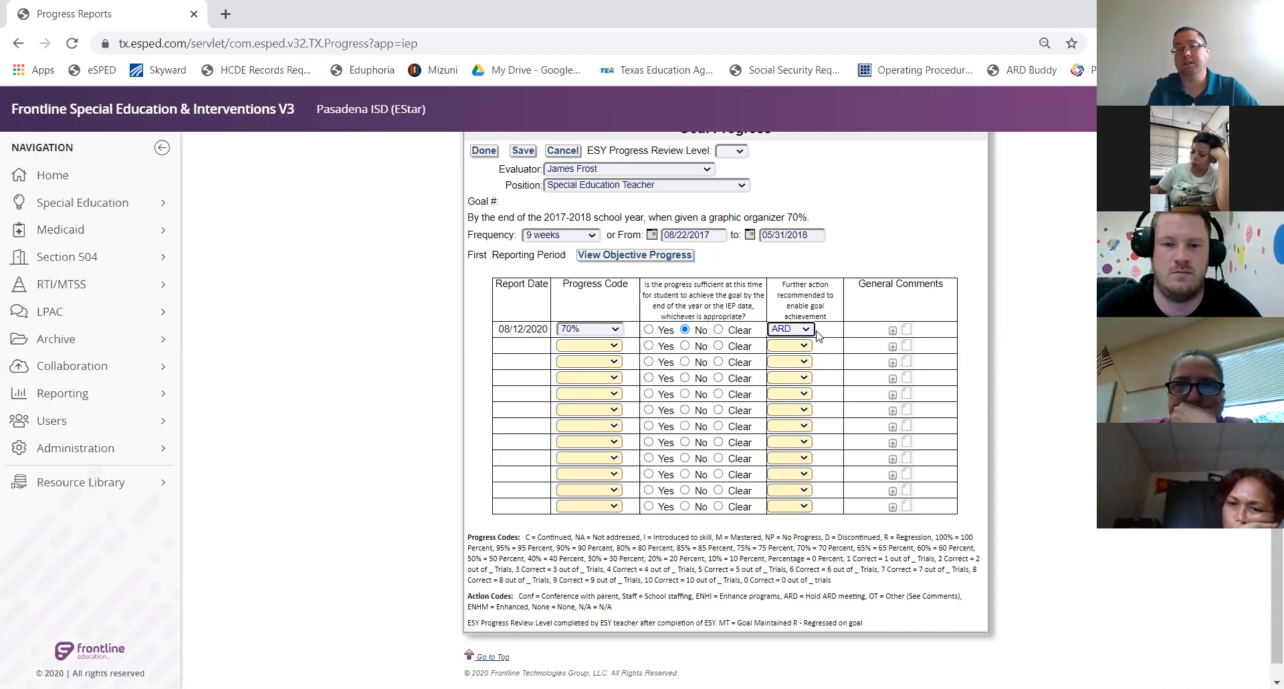
Add the general comment 'hghghghg' to the first report and save it
left_click(909, 329)
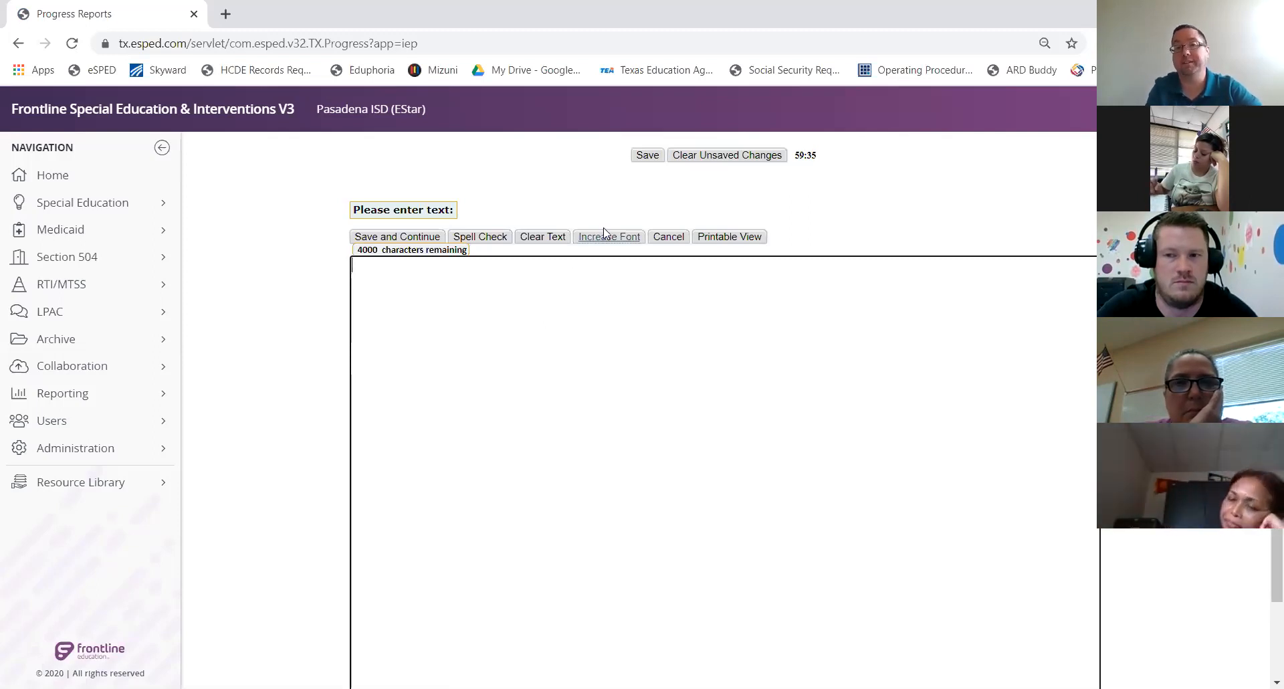
type("hghghghg")
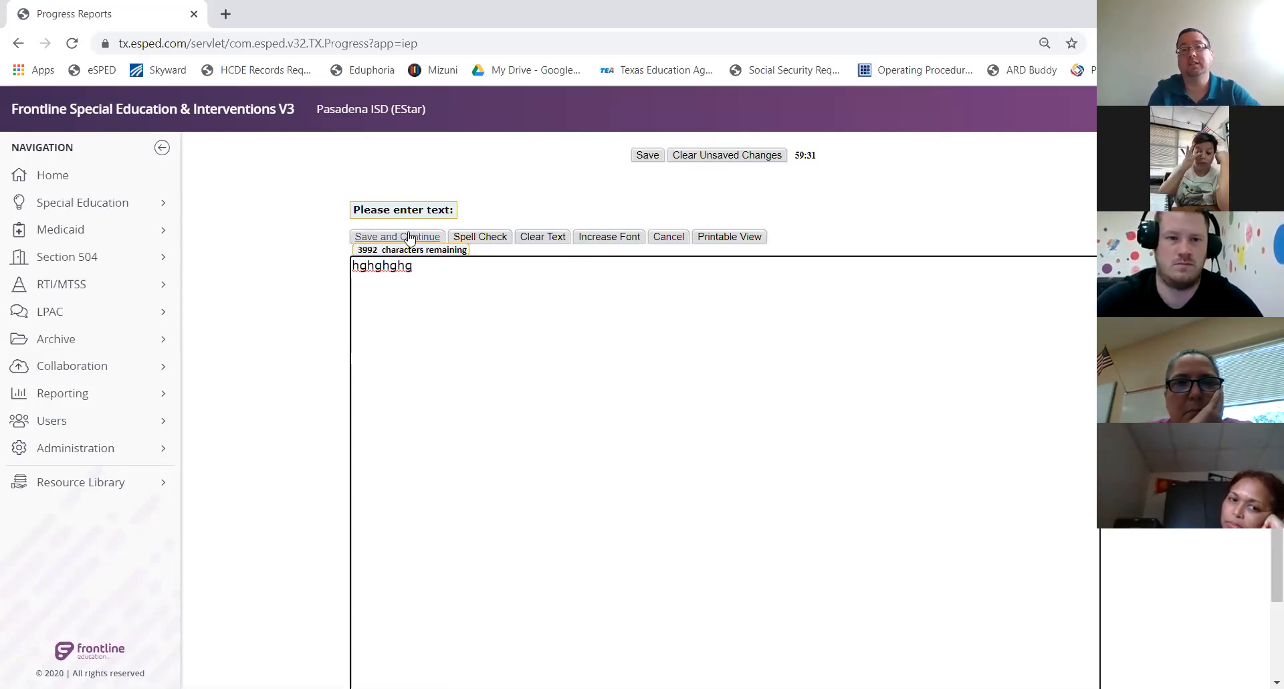
left_click(409, 238)
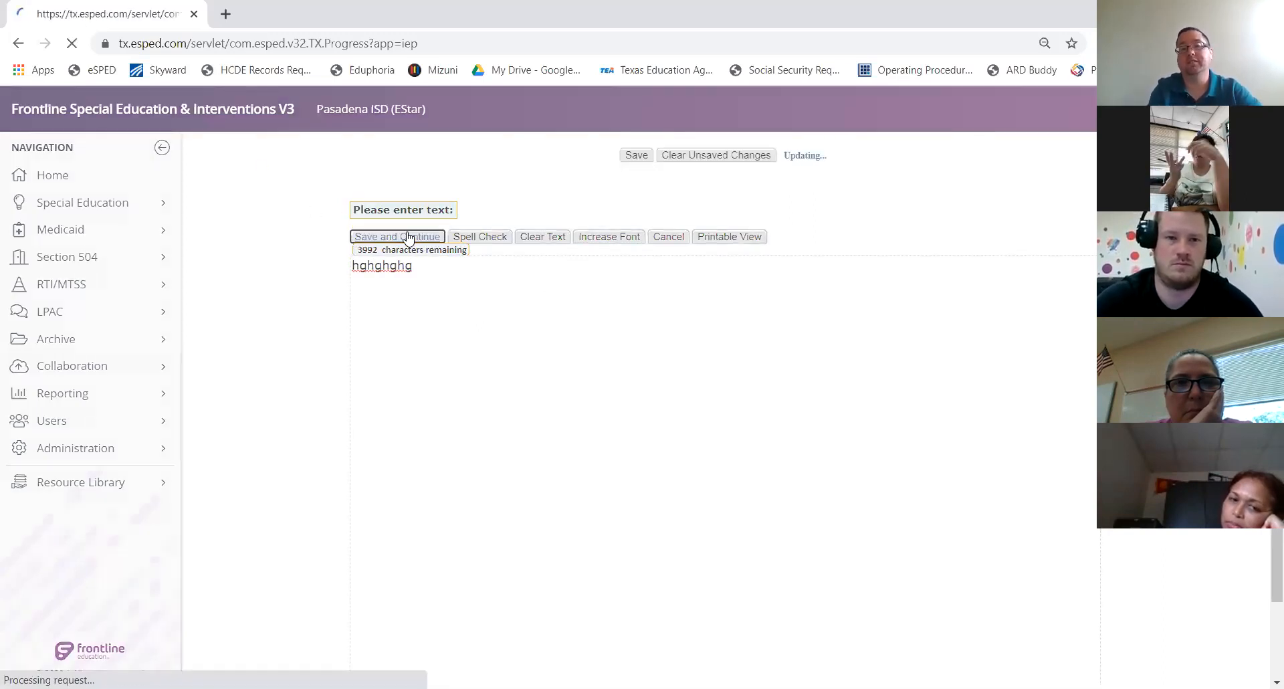
left_click(644, 156)
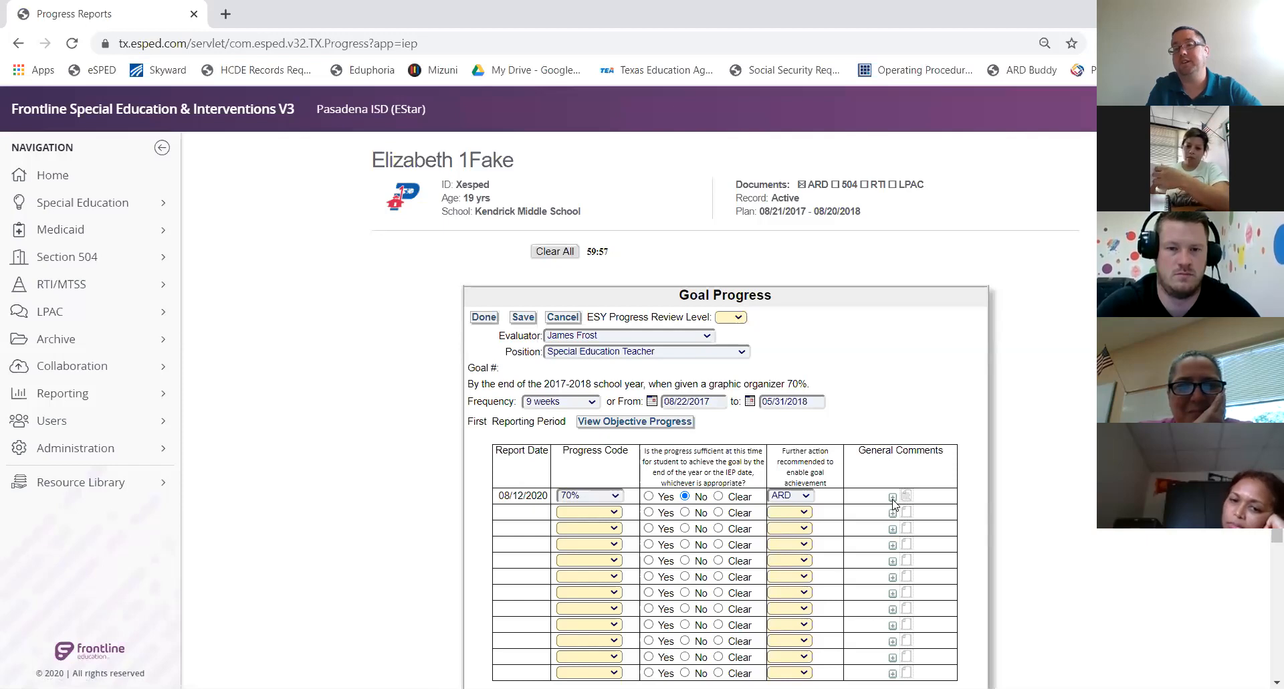
Expand and collapse the first report's comment to check it
left_click(893, 499)
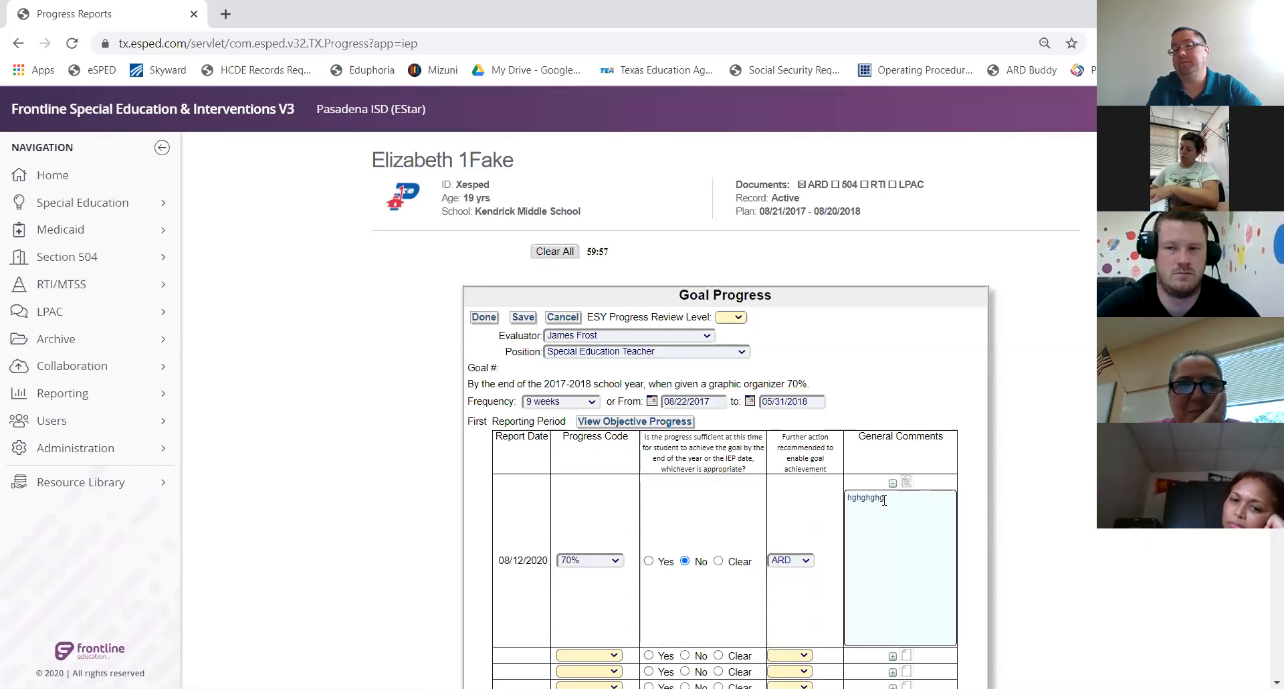
left_click(893, 483)
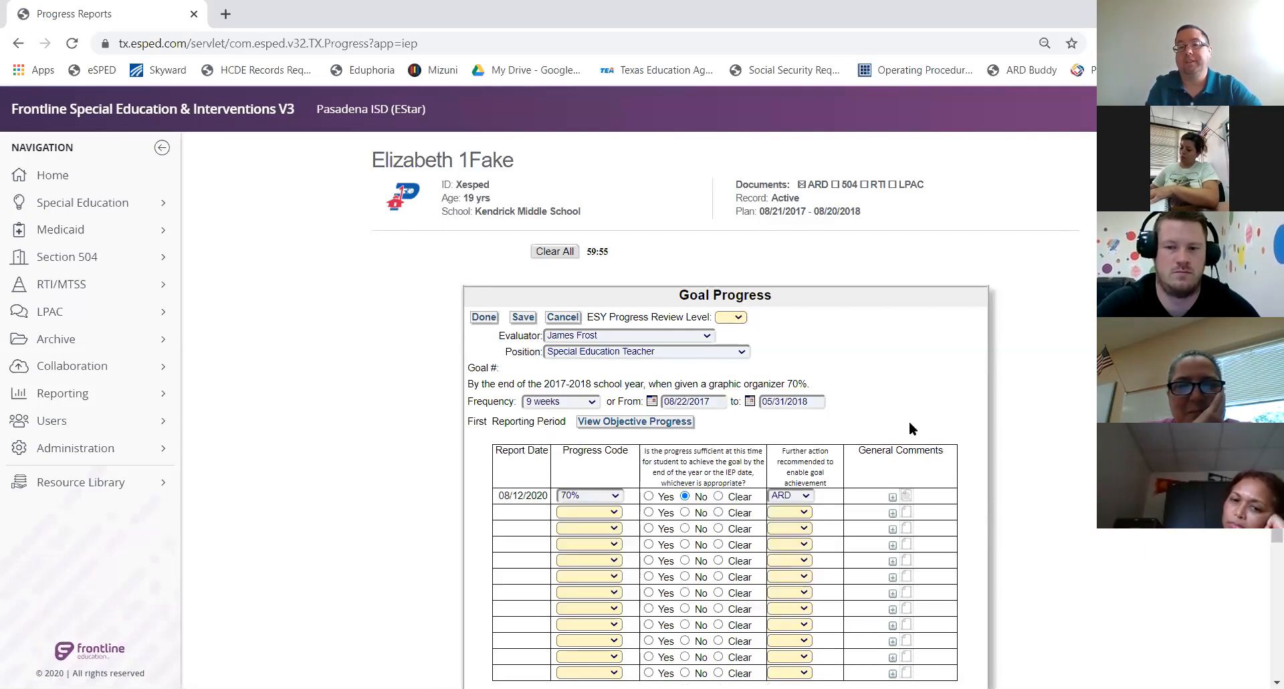
scroll(914, 425, "down", 3)
scroll(694, 393, "up", 2)
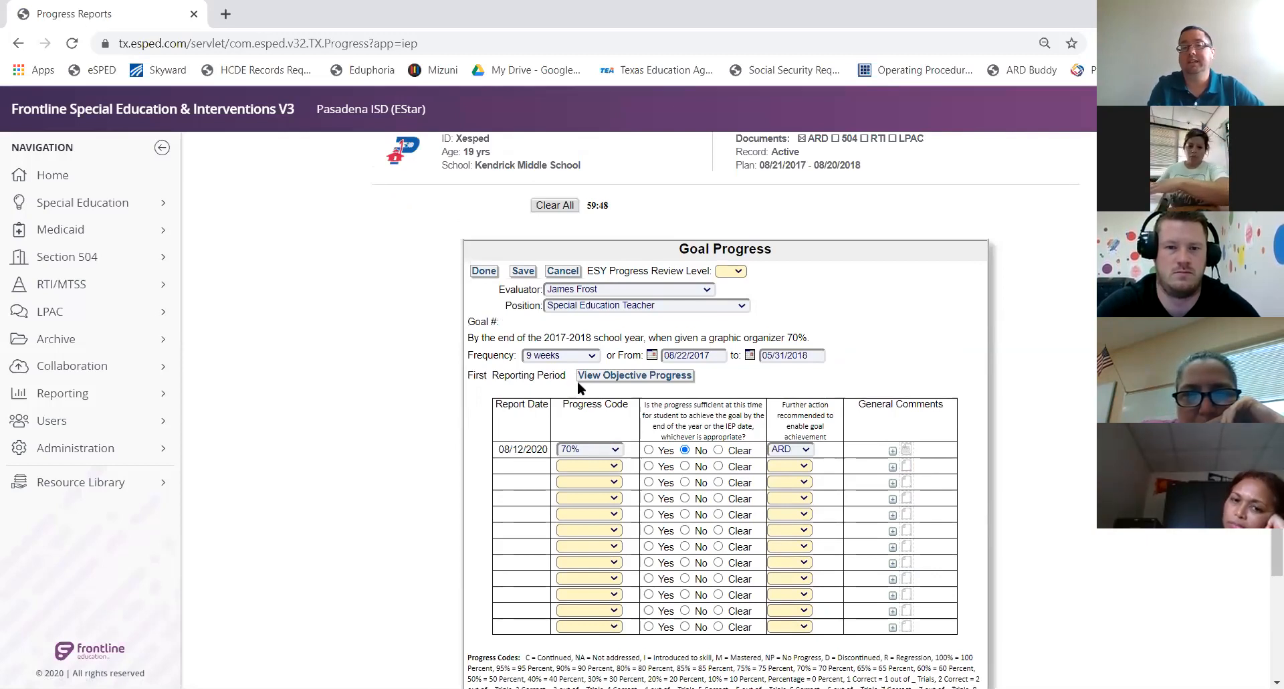
left_click(605, 377)
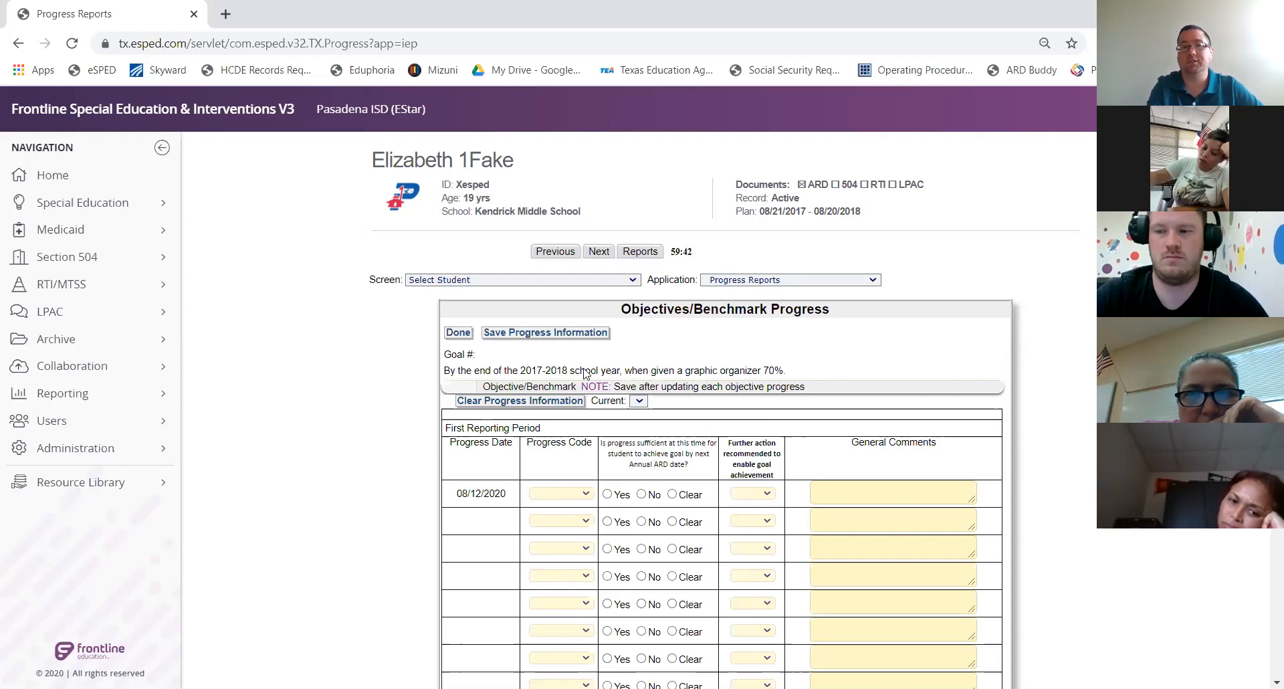
left_click(458, 333)
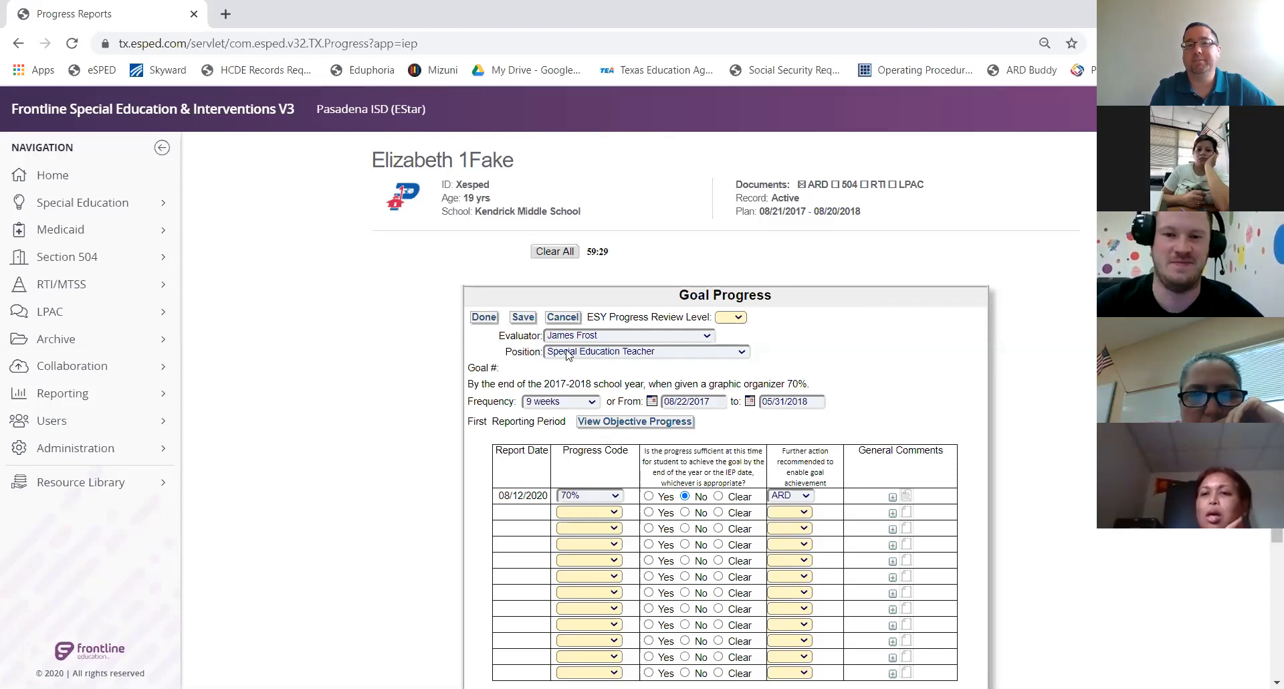
left_click(521, 318)
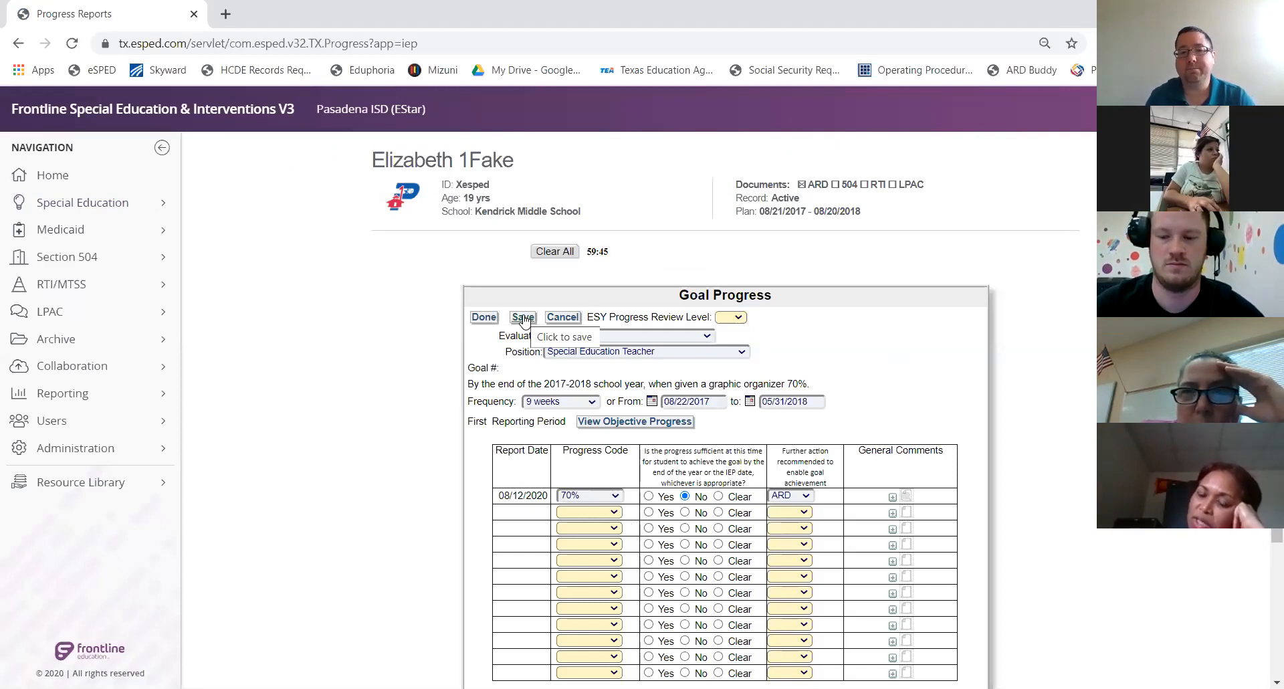
Review the progress code list, keep 70%, and save the goal progress entries
left_click(594, 497)
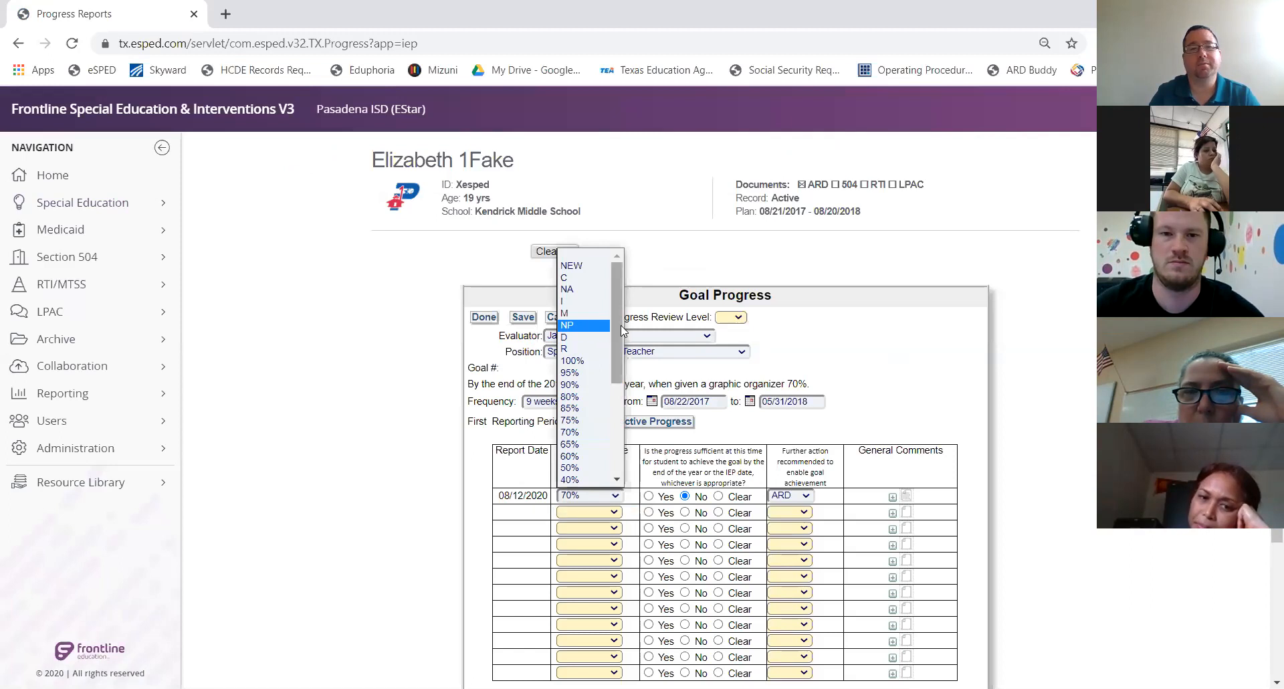
left_click_drag(619, 333, 652, 258)
left_click(652, 258)
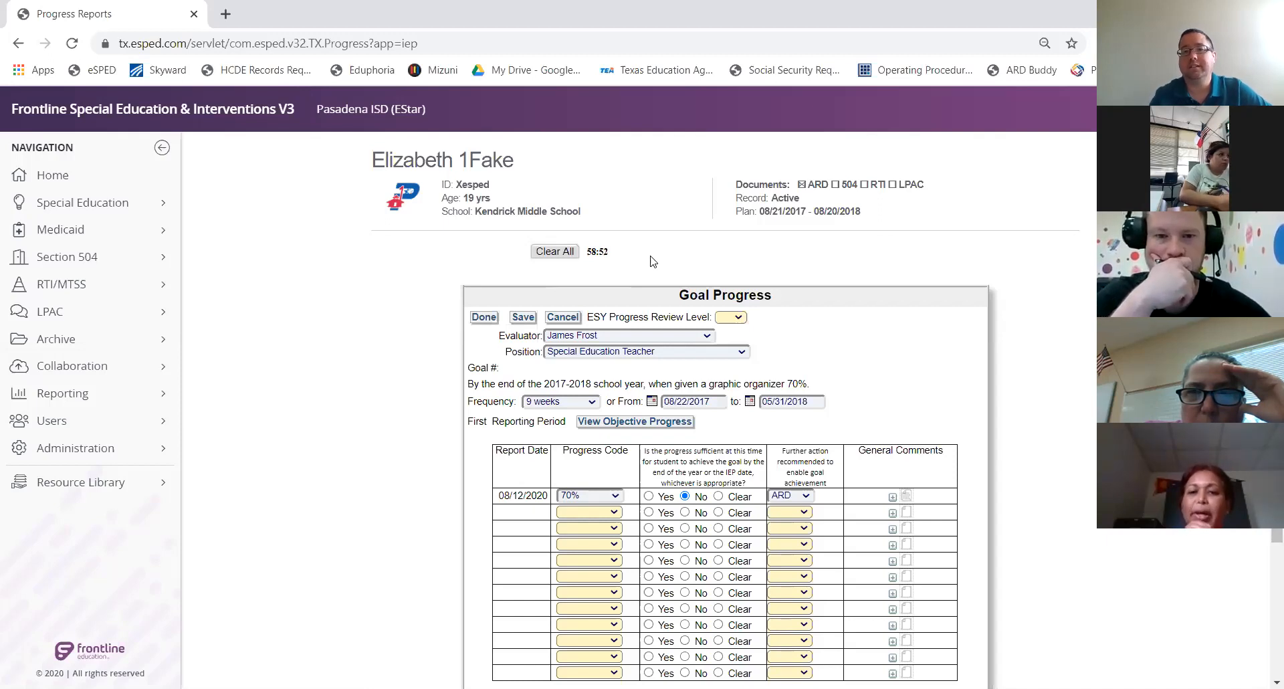
left_click(523, 318)
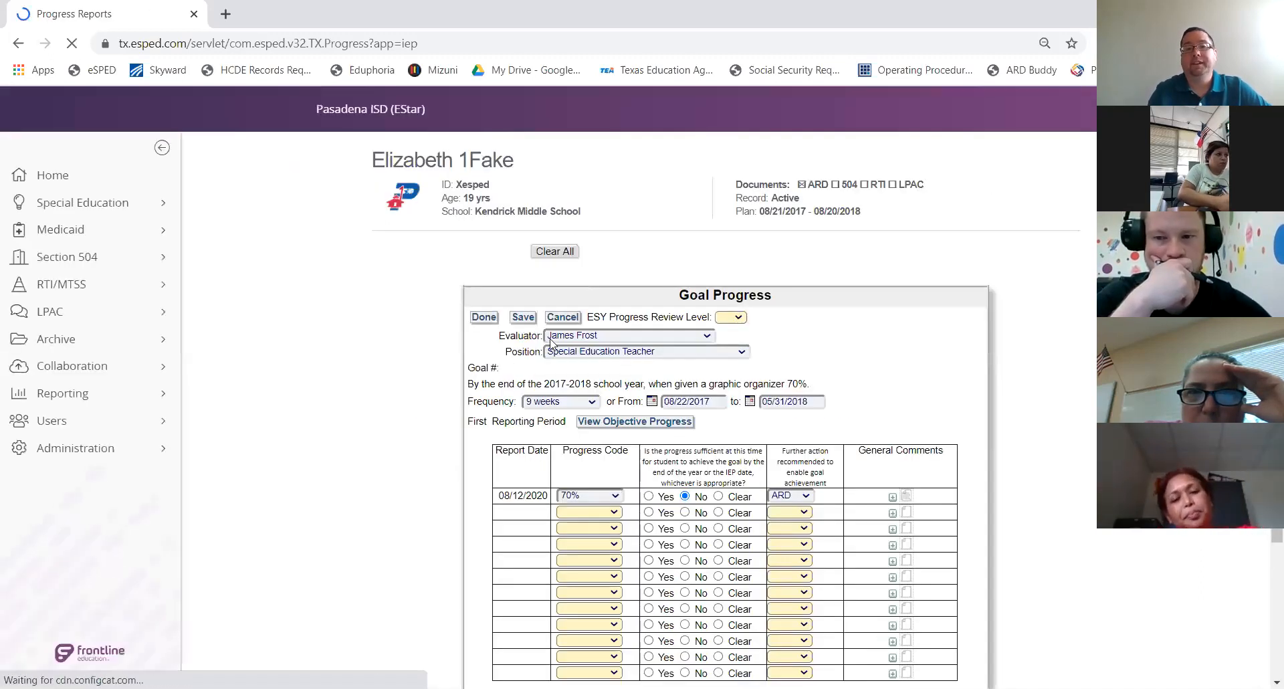
Leave the Goal Progress form and open the Screen dropdown listing the record's screens
left_click(483, 320)
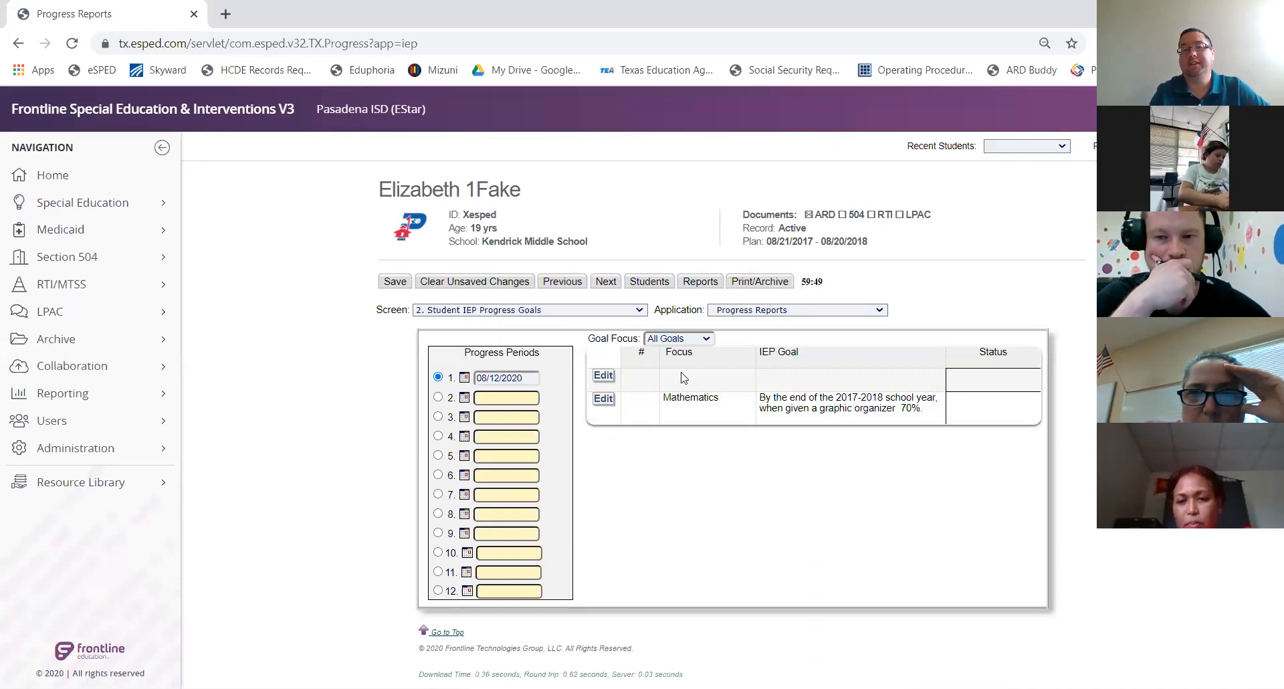
left_click(559, 311)
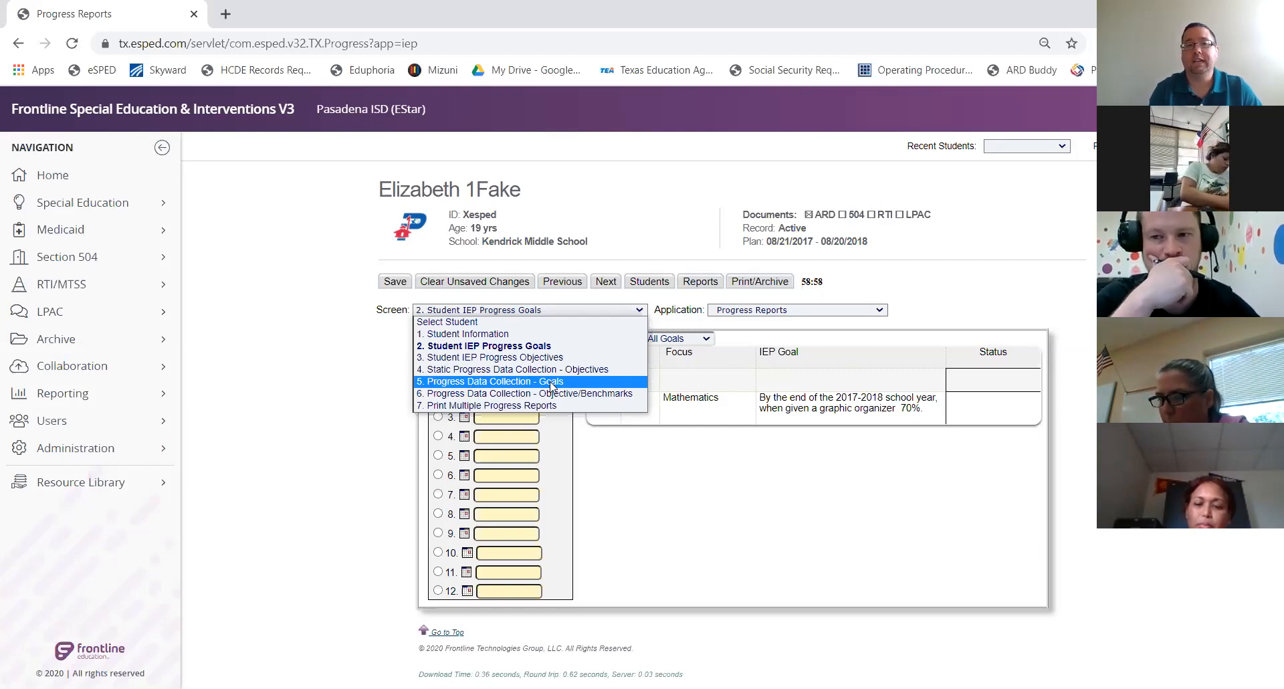
Switch to '5. Progress Data Collection - Goals' and confirm the Mathematics goal has no collected data
left_click(551, 382)
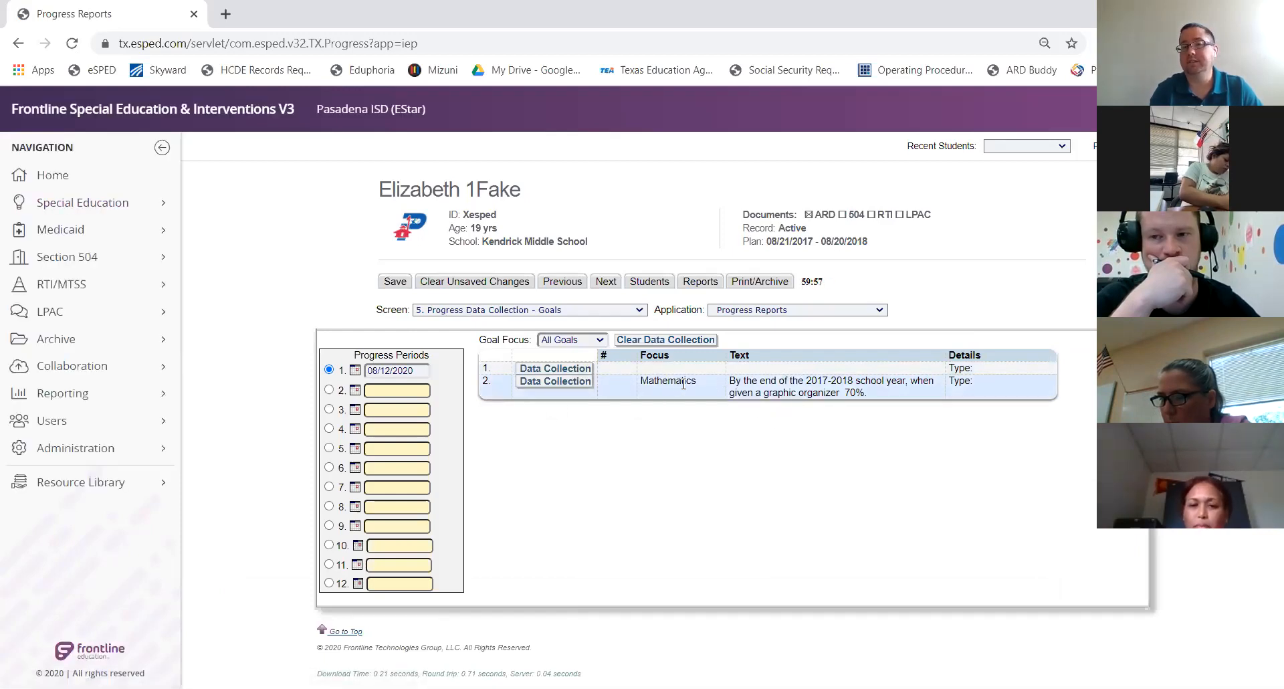
left_click(574, 383)
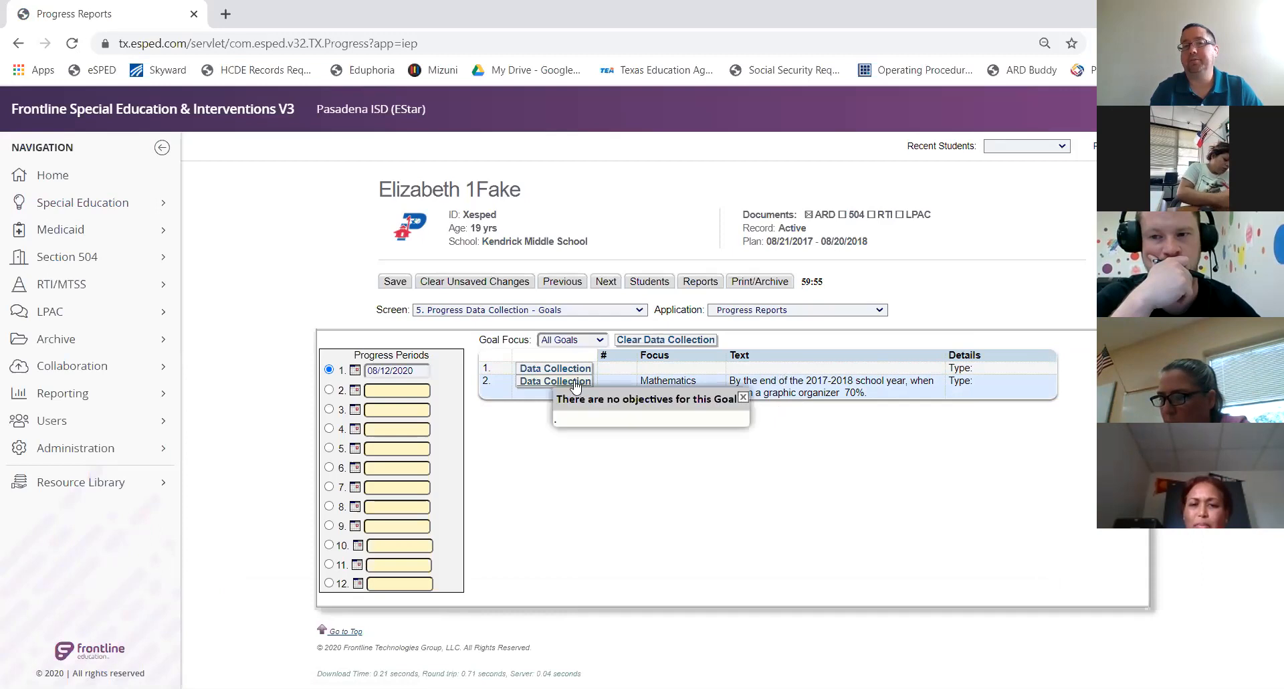
left_click(574, 381)
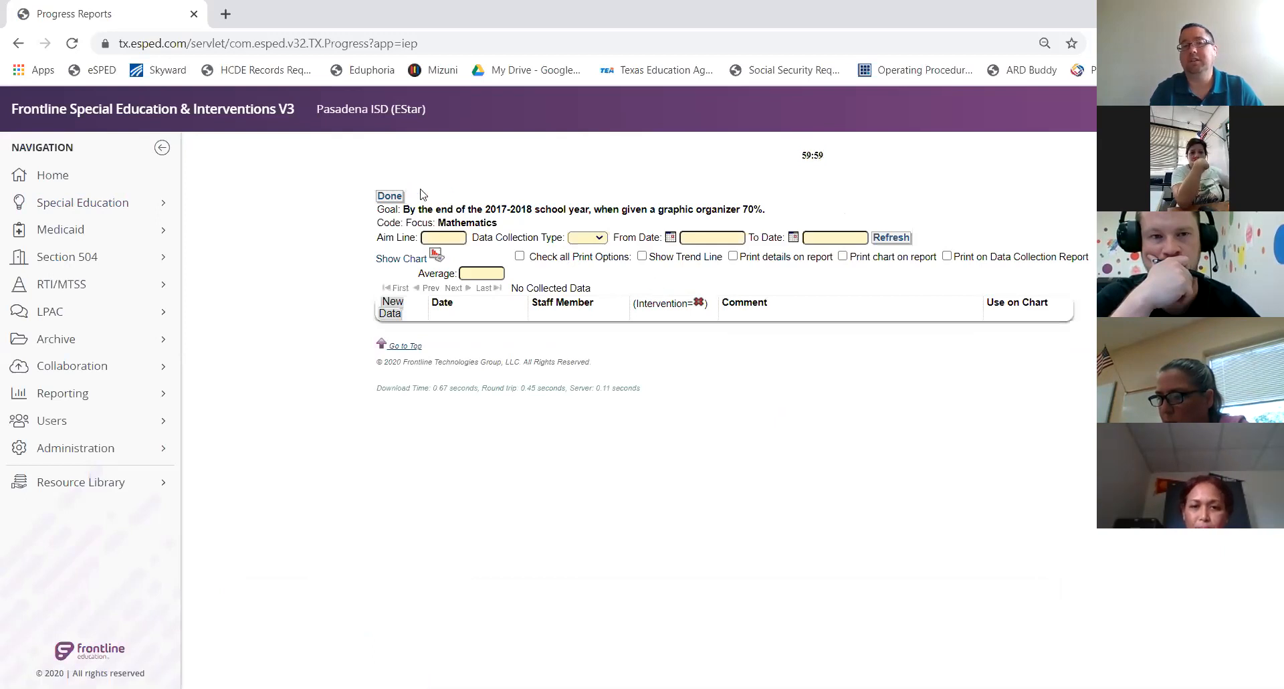
left_click(390, 197)
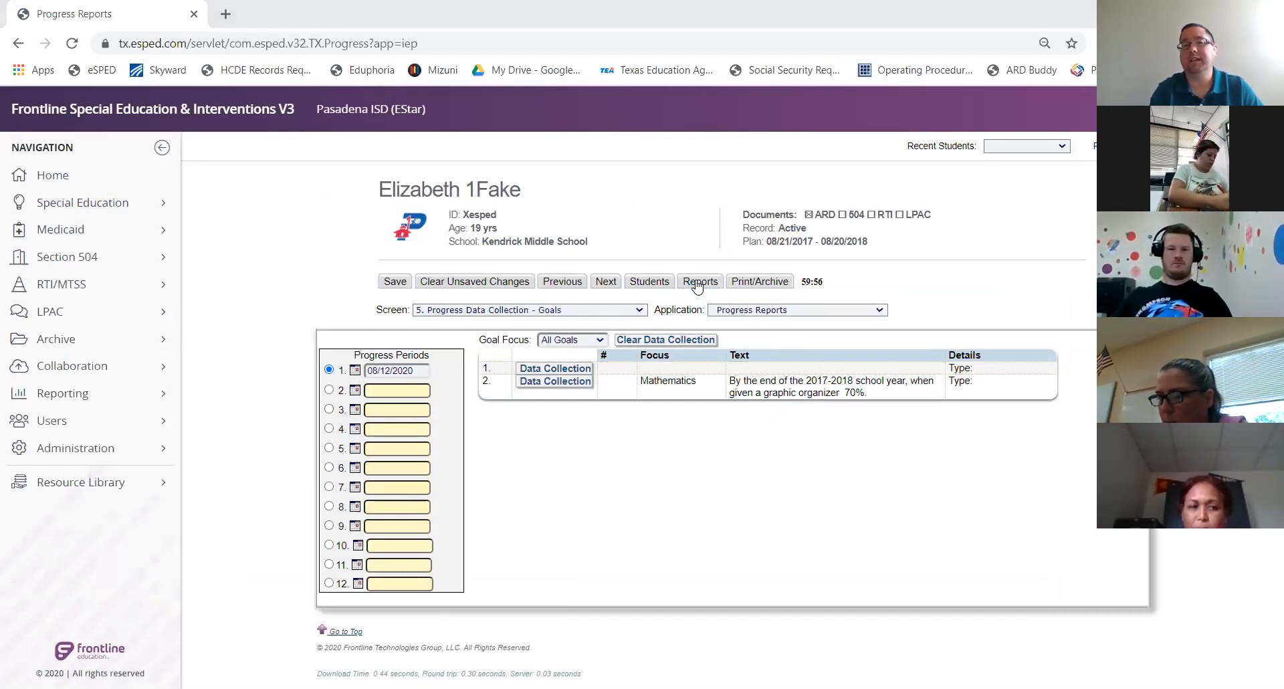
left_click(696, 282)
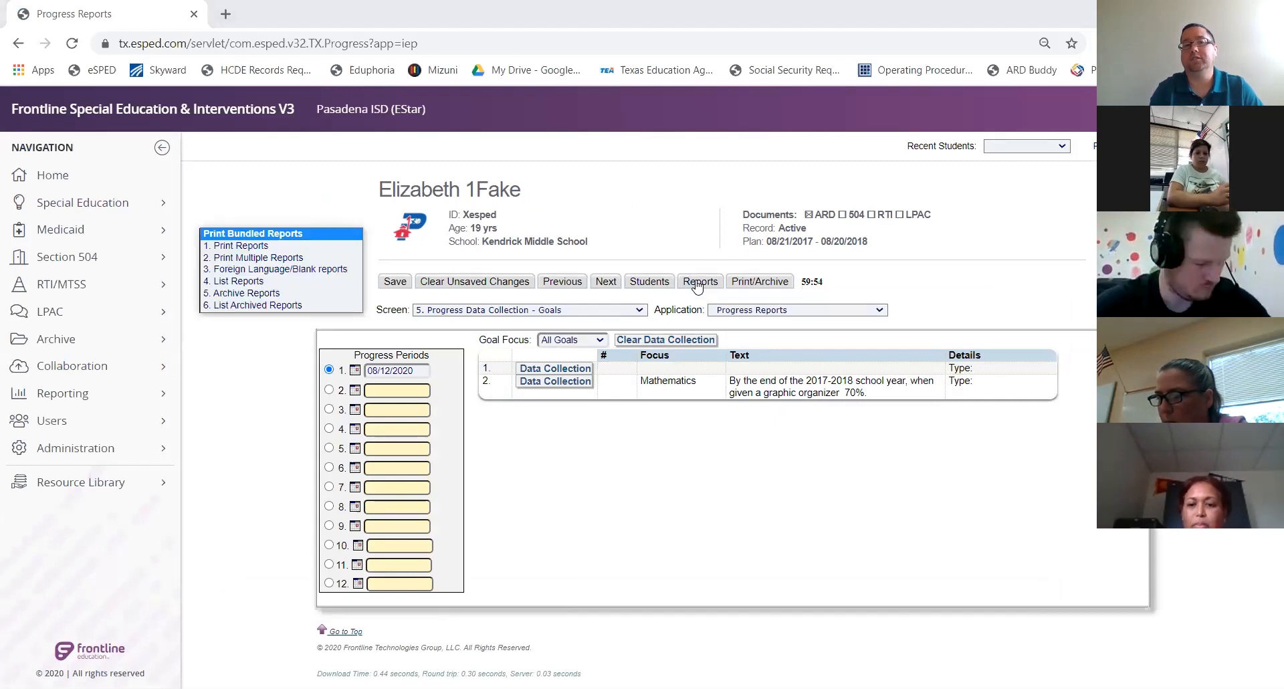
key("Down")
key("Return")
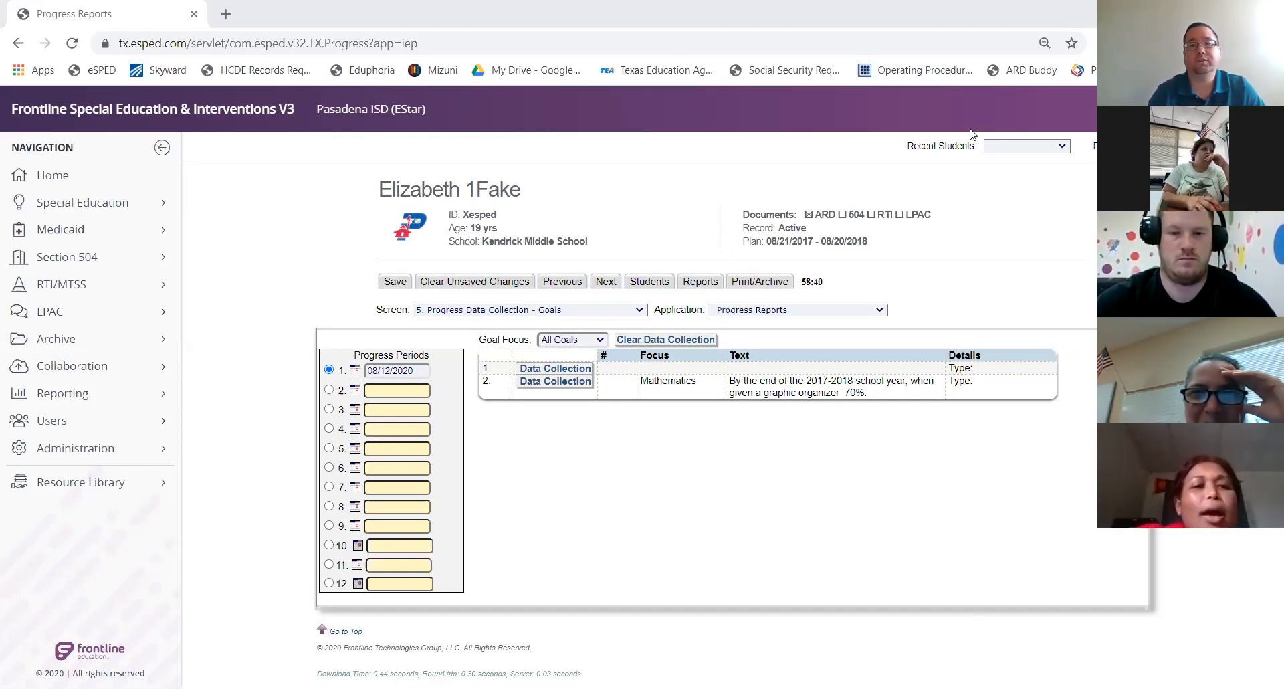
Open the Screen dropdown once more to choose another progress-report screen
left_click(561, 311)
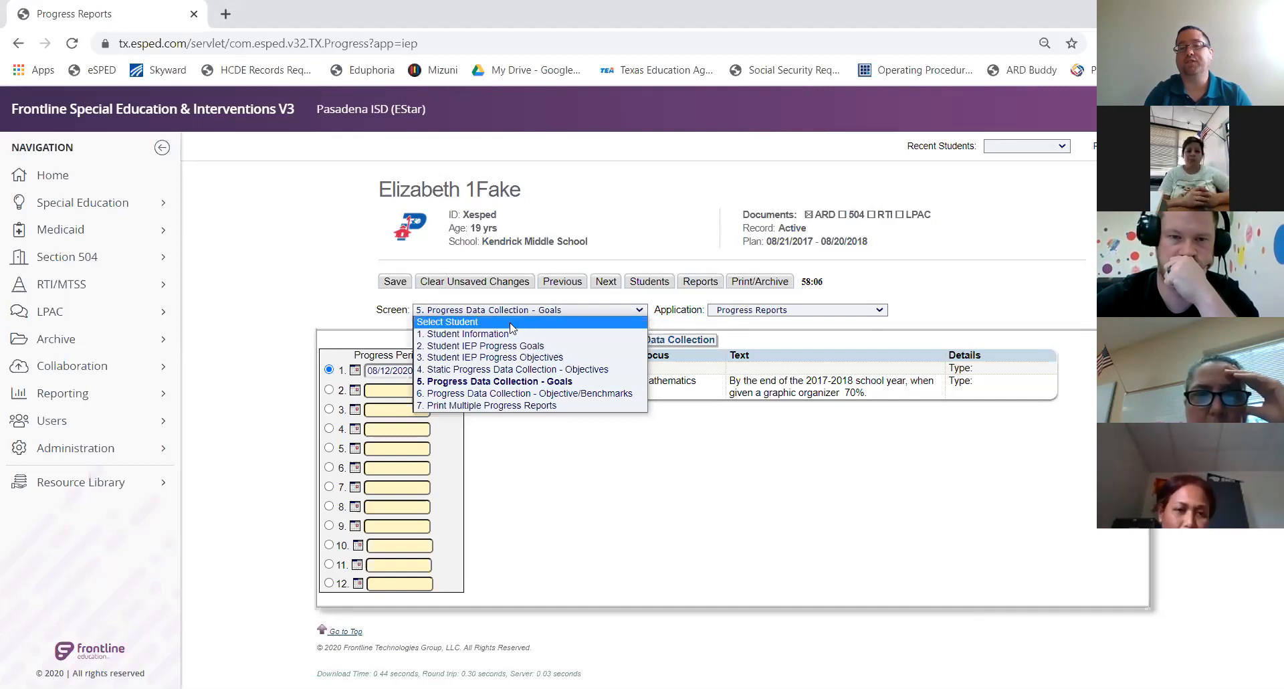
Switch to Print Multiple Progress Reports and select the IEP Progress Goals/Objective report
left_click(546, 407)
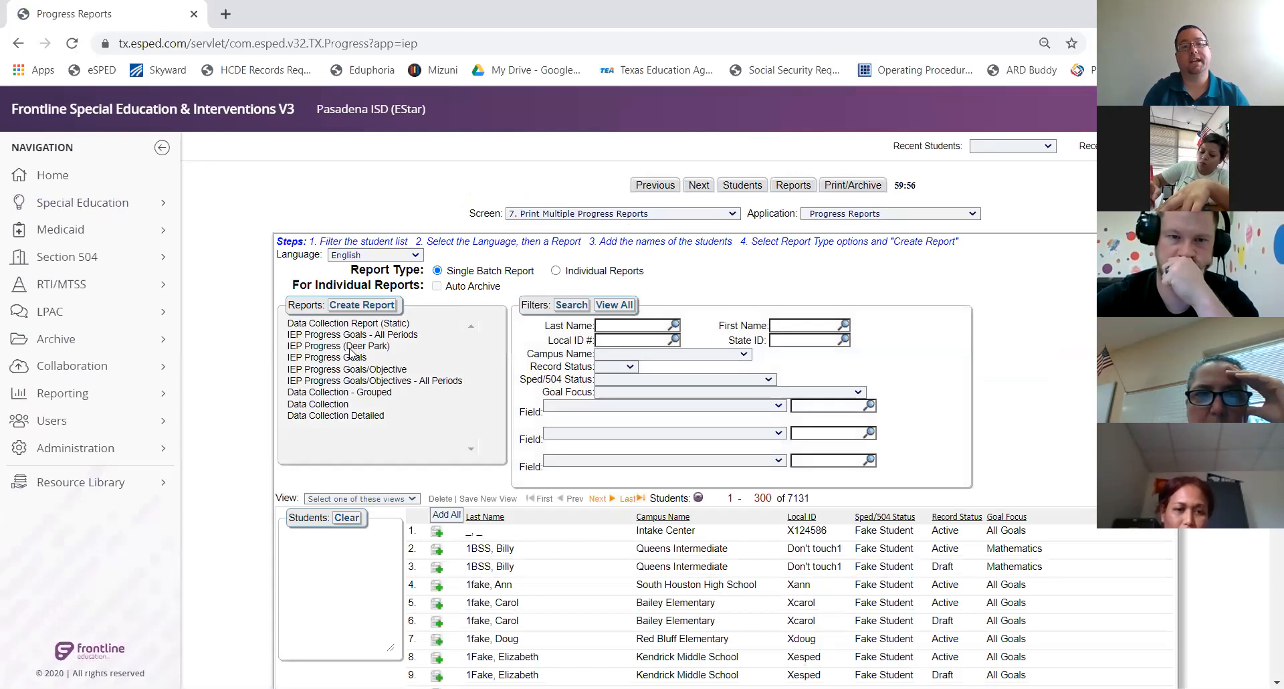
left_click(357, 370)
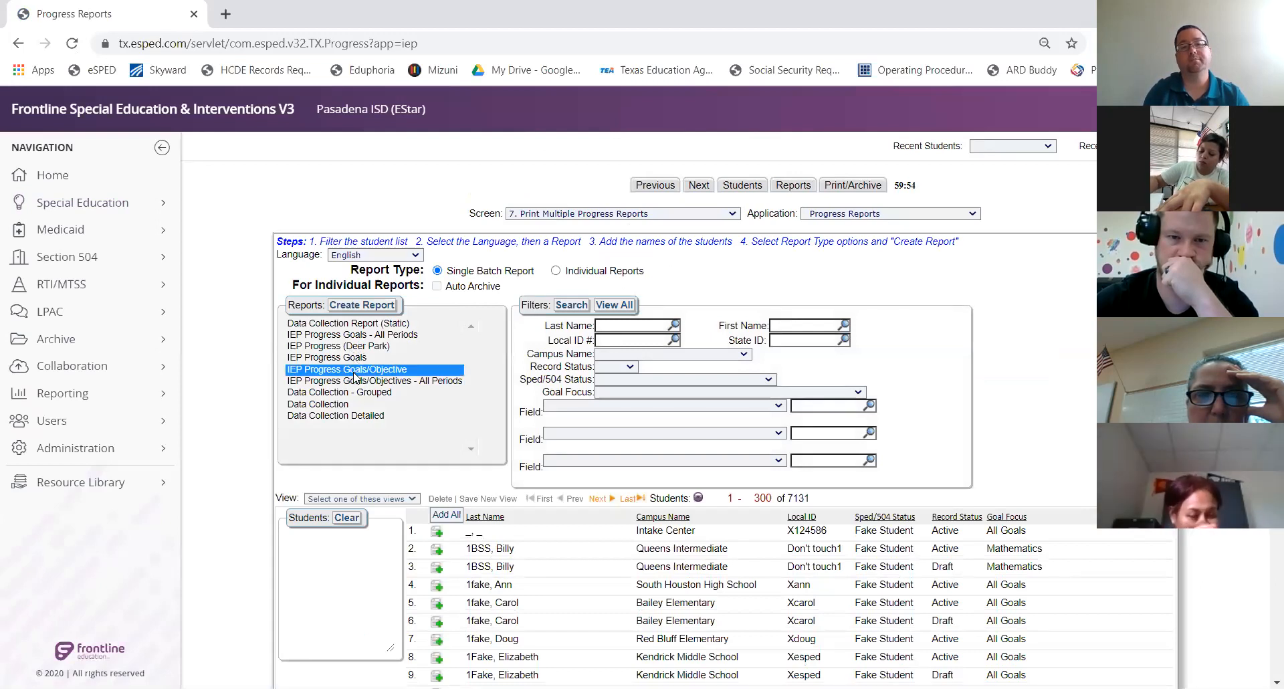
left_click(644, 354)
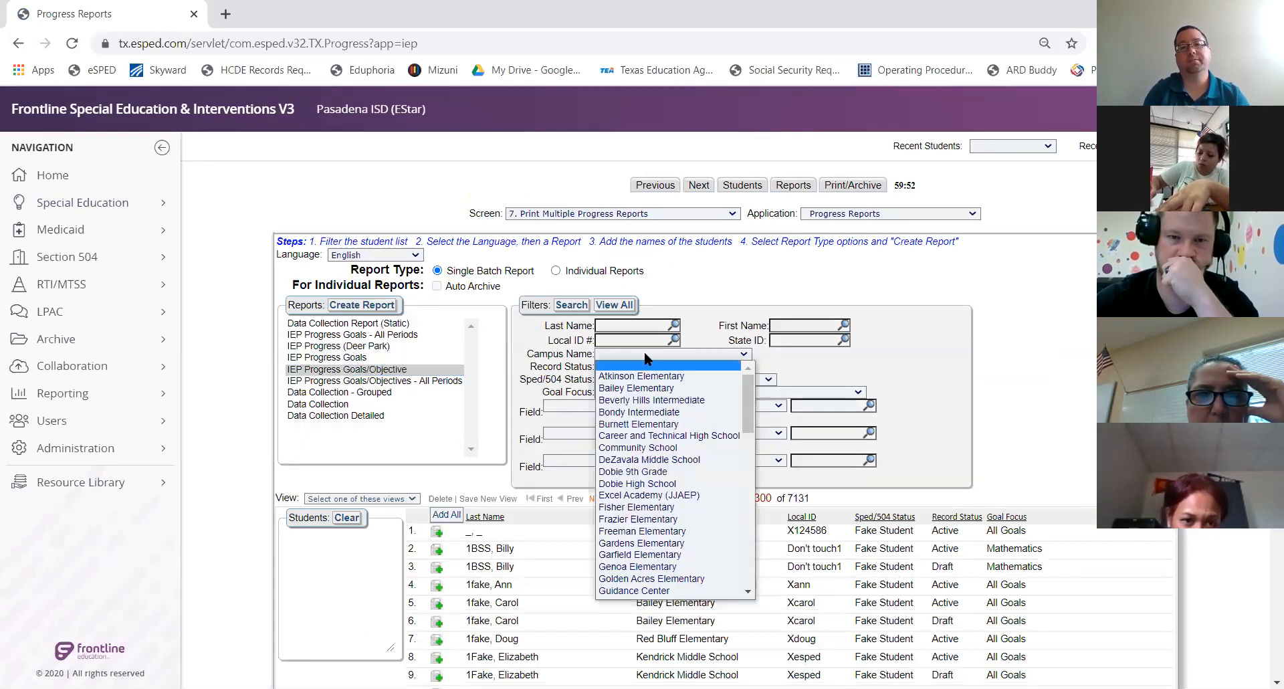
Filter students to Atkinson Elementary, Currently Served, Active records, leaving 63 students
left_click(637, 377)
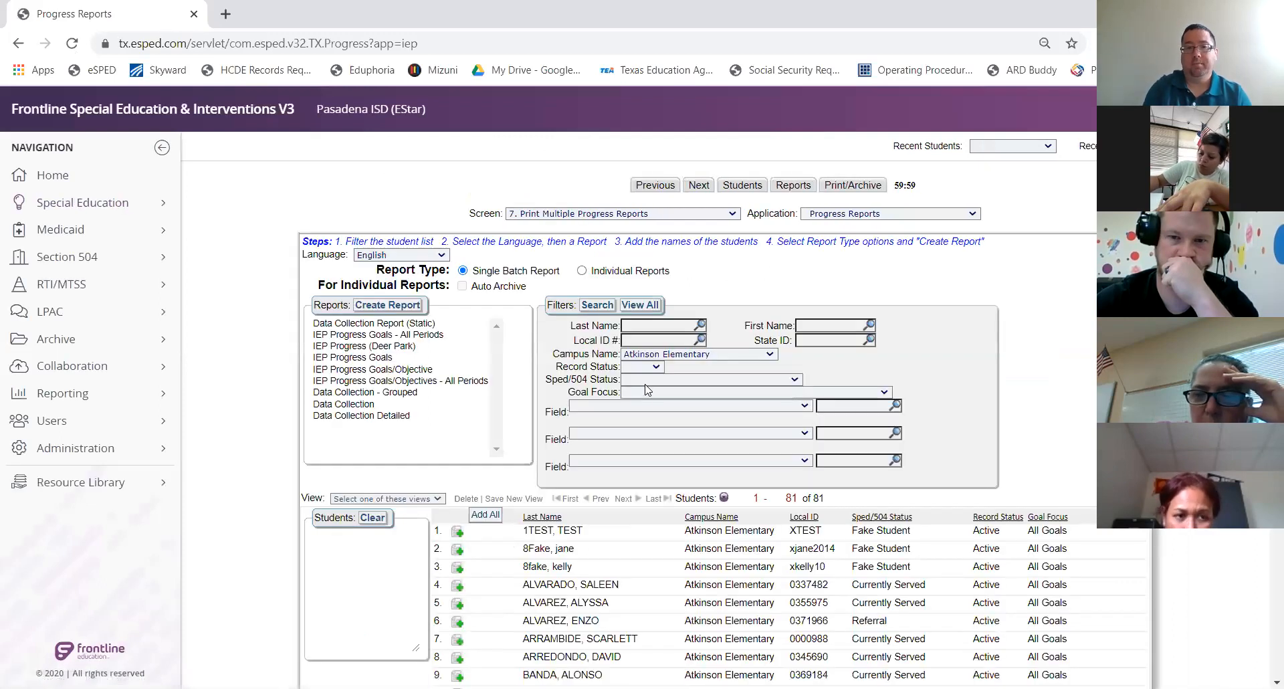
left_click(648, 380)
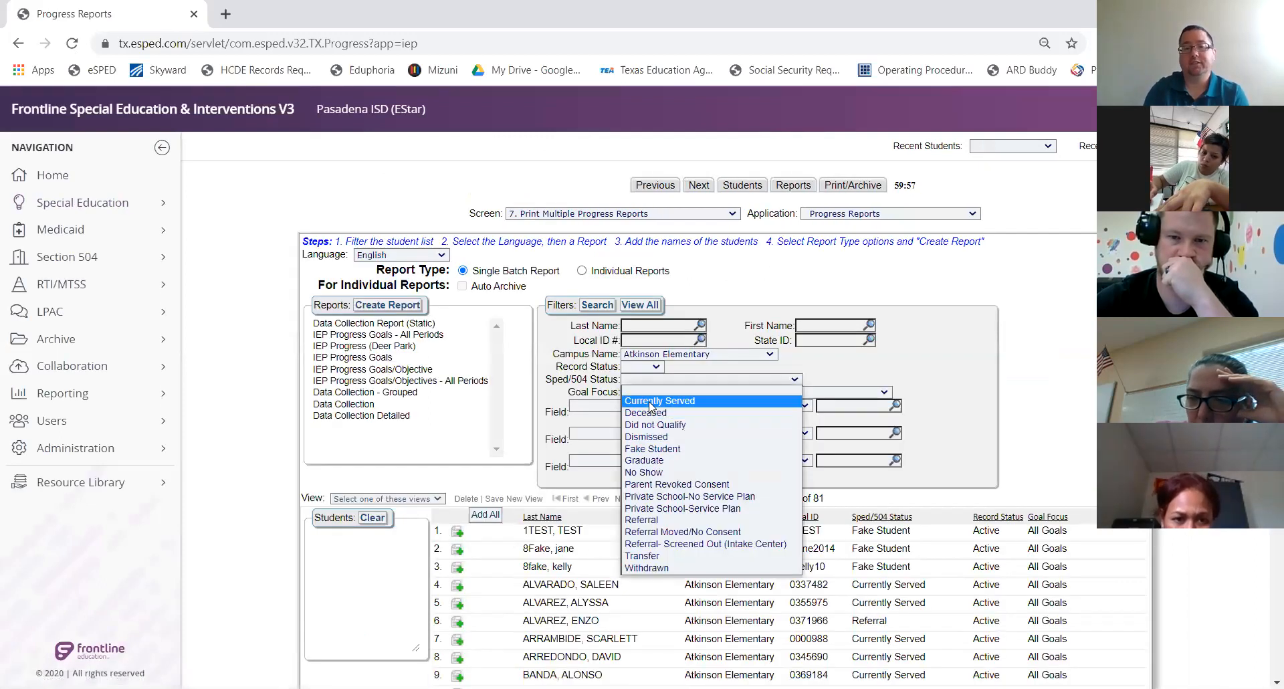
left_click(648, 402)
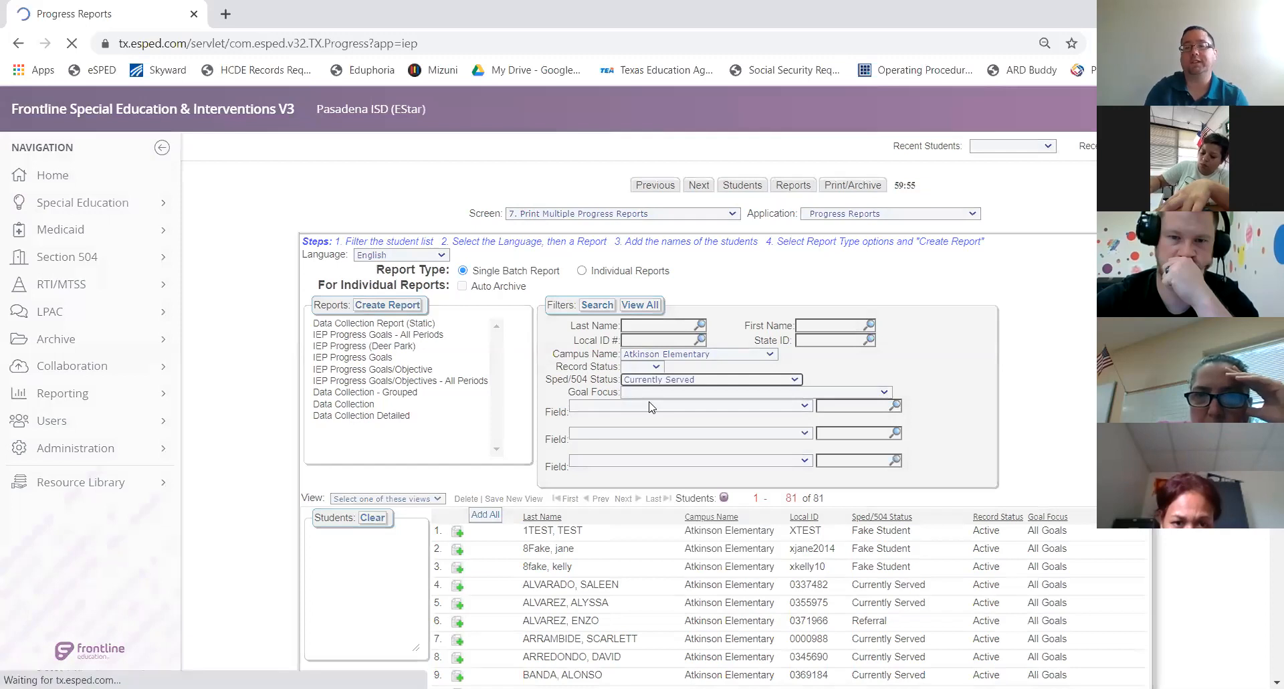
left_click(650, 366)
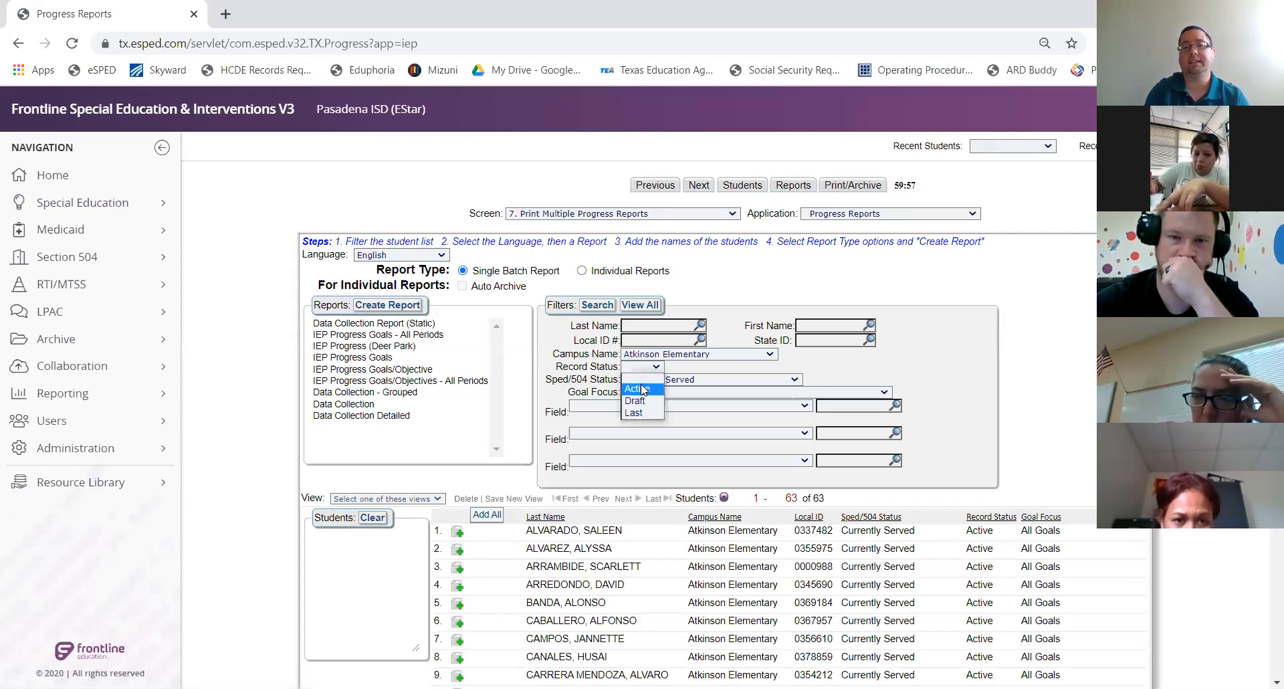
left_click(639, 389)
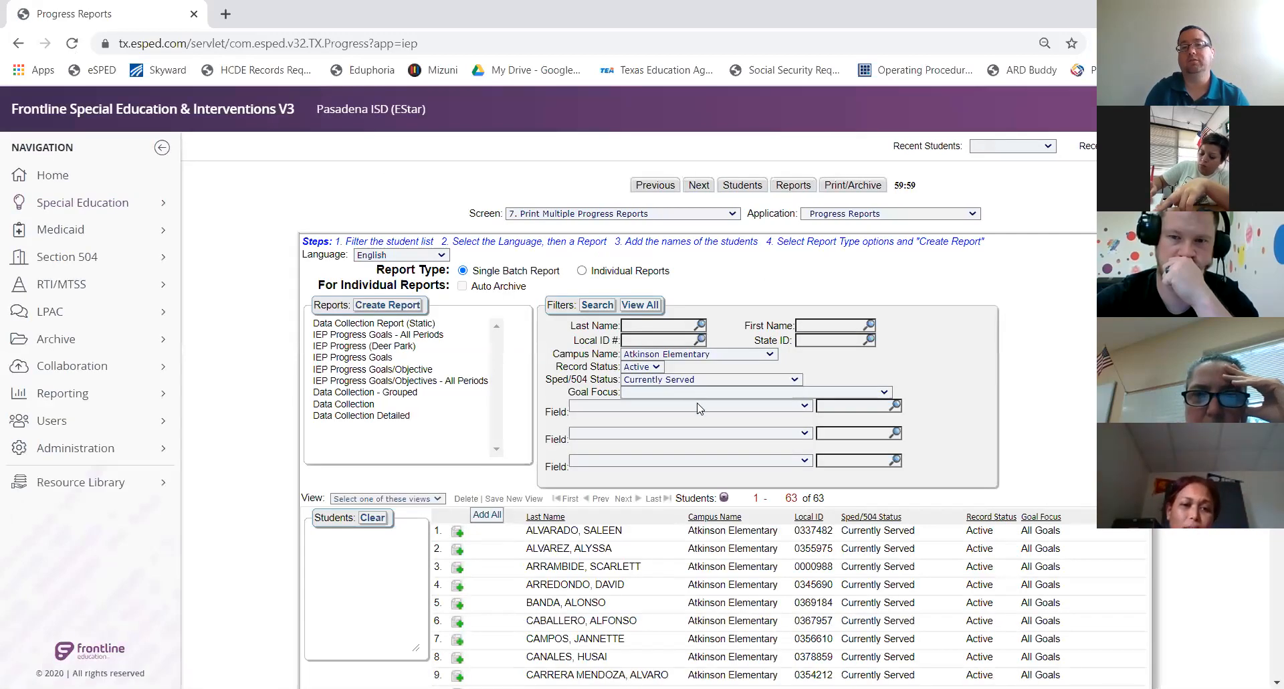
left_click(698, 408)
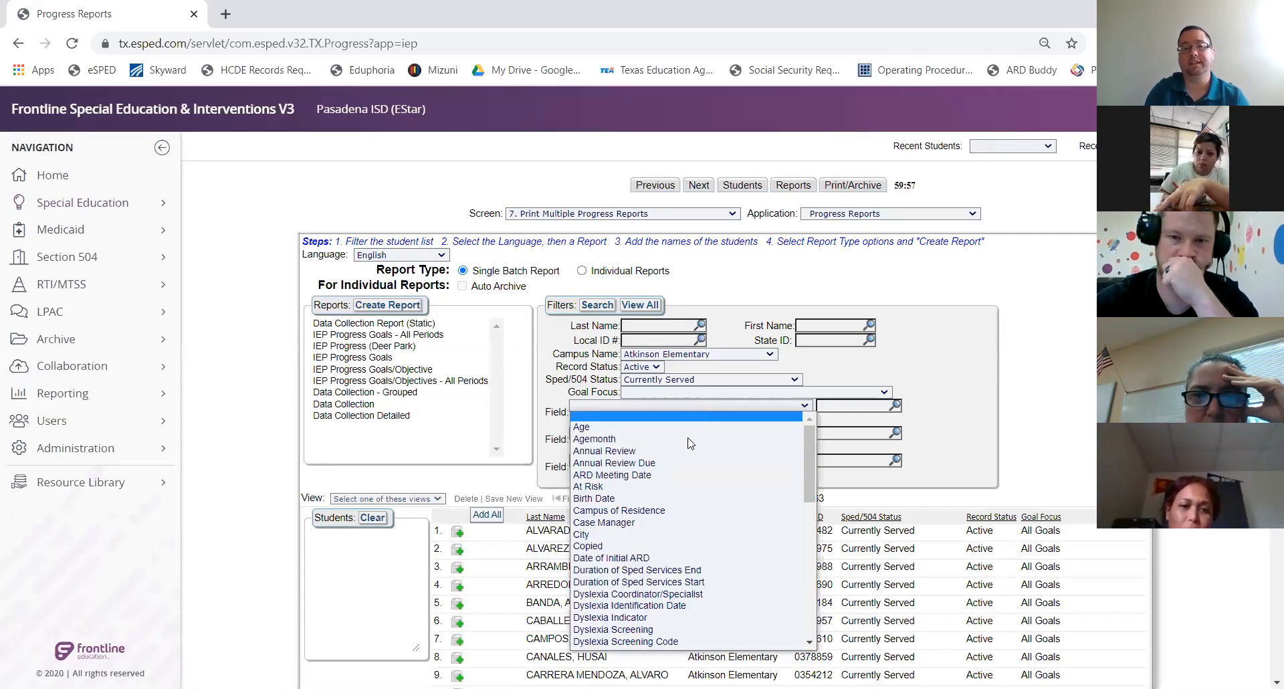
Add a Case Manager filter field and add all 63 students to the IEP Progress Goals/Objective report
left_click(680, 530)
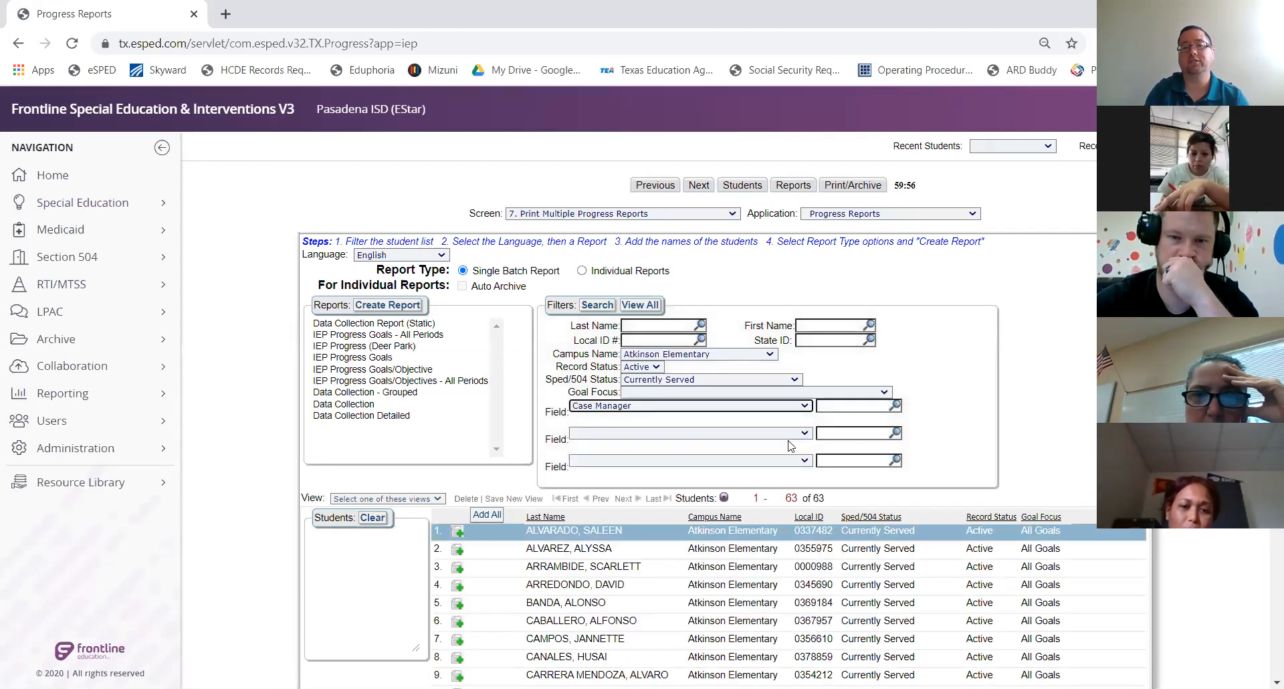
left_click(842, 404)
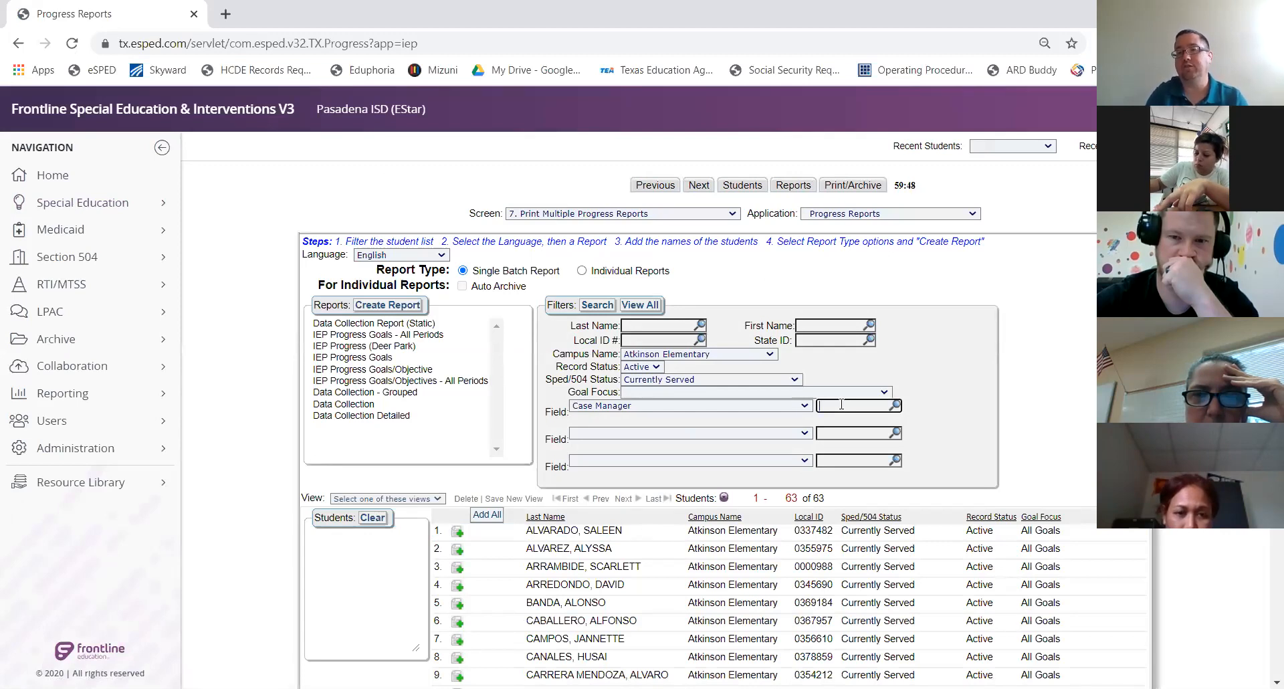
left_click(489, 514)
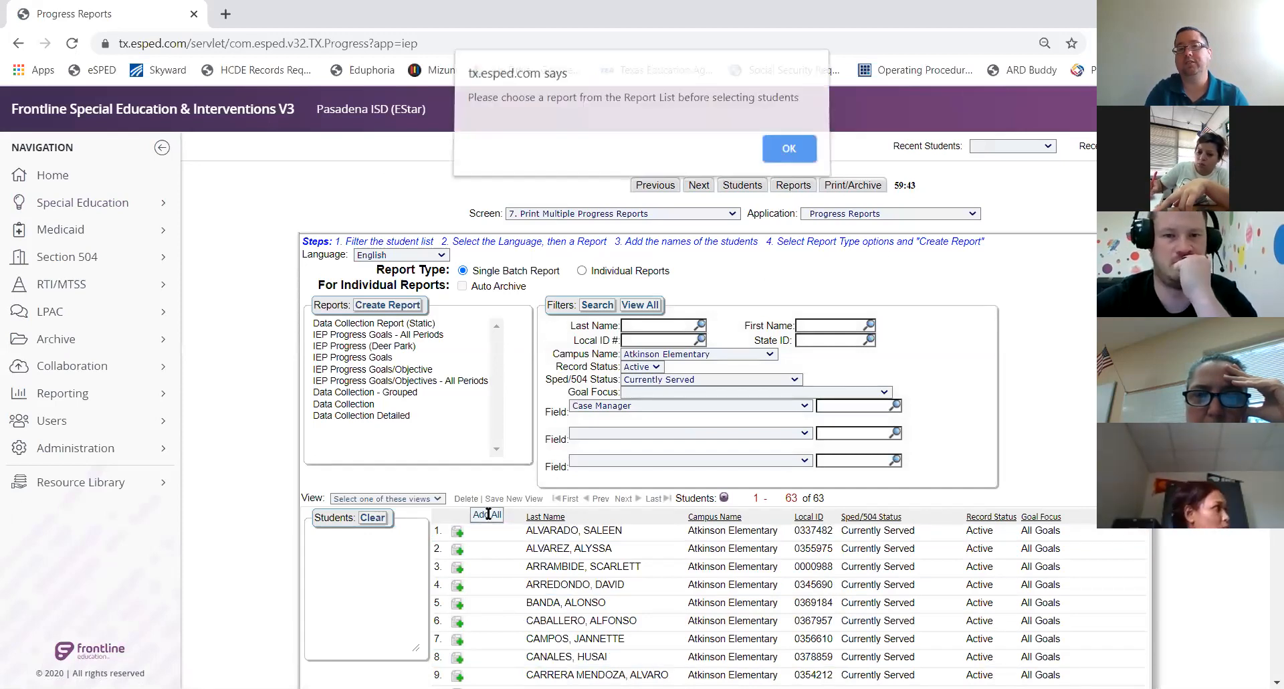
left_click(780, 161)
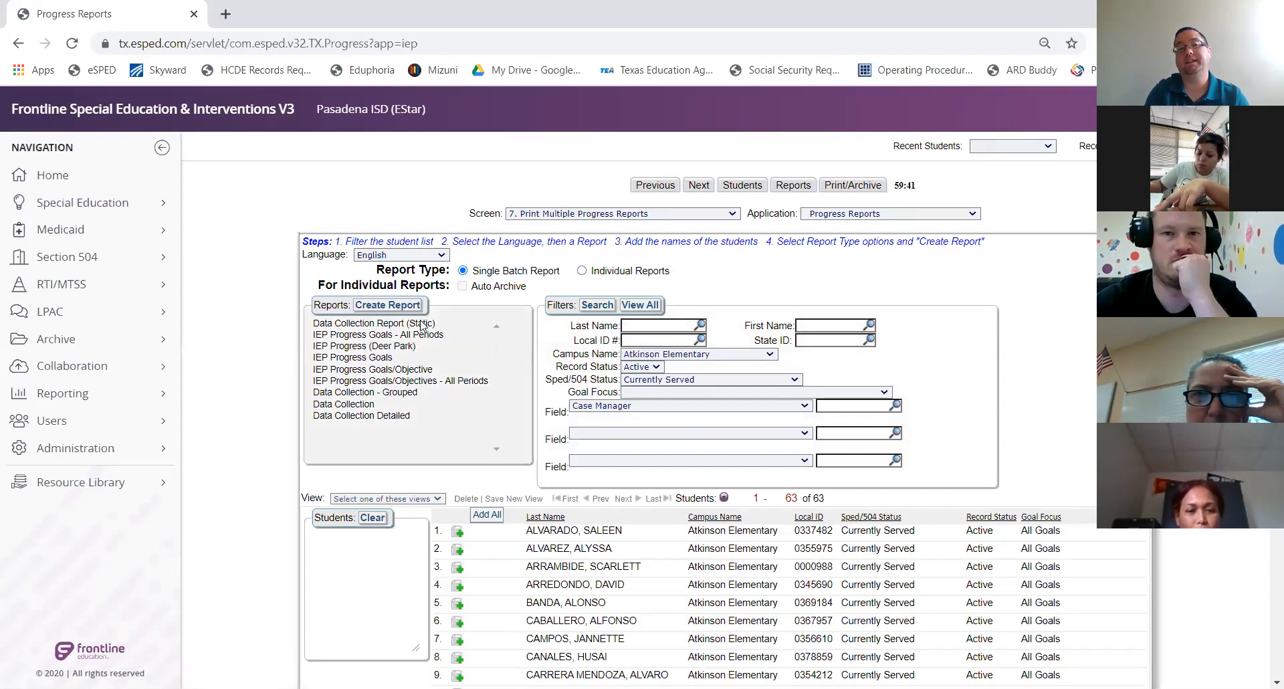
left_click(400, 370)
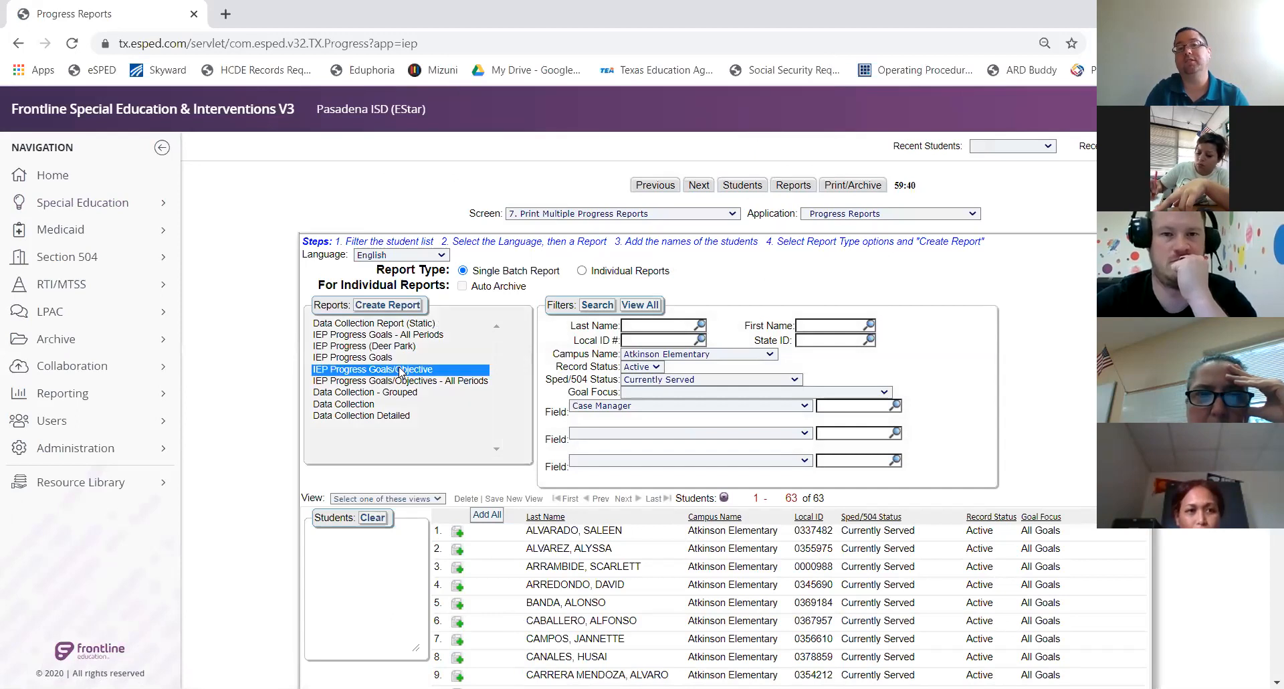
left_click(491, 514)
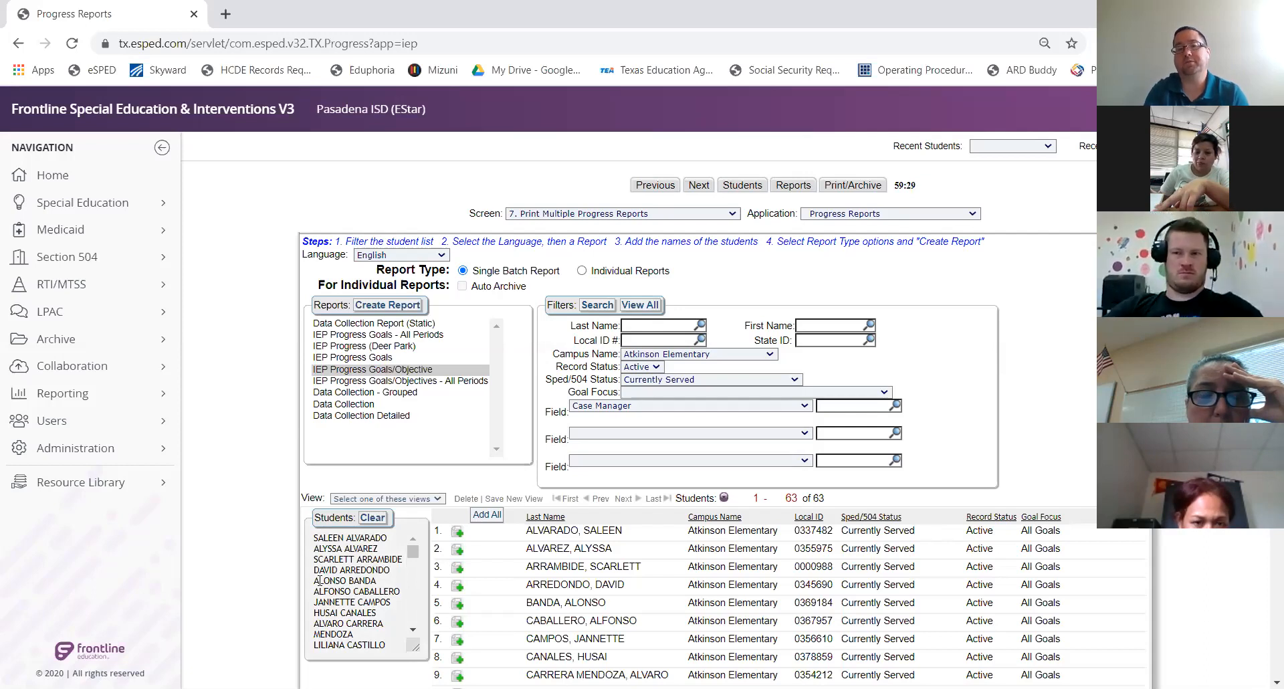
Create individual reports auto-archived as Progress Reports in the 2020-2021 archive folder
left_click(582, 271)
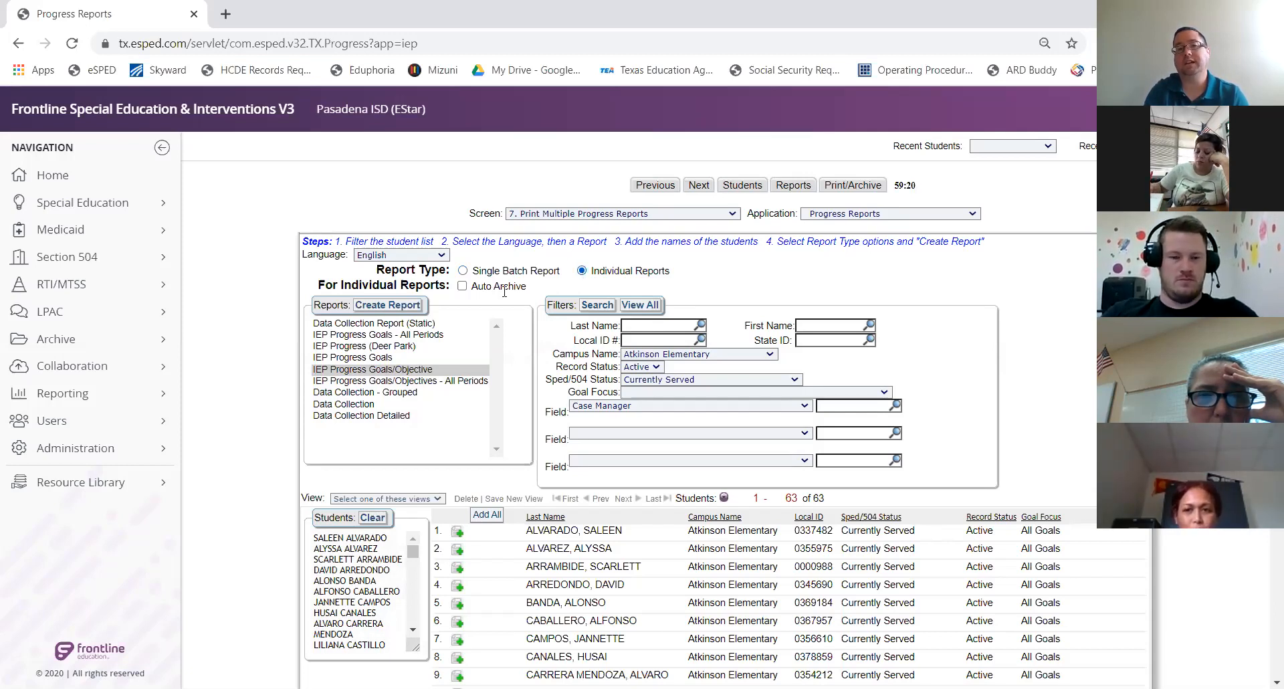
left_click(462, 286)
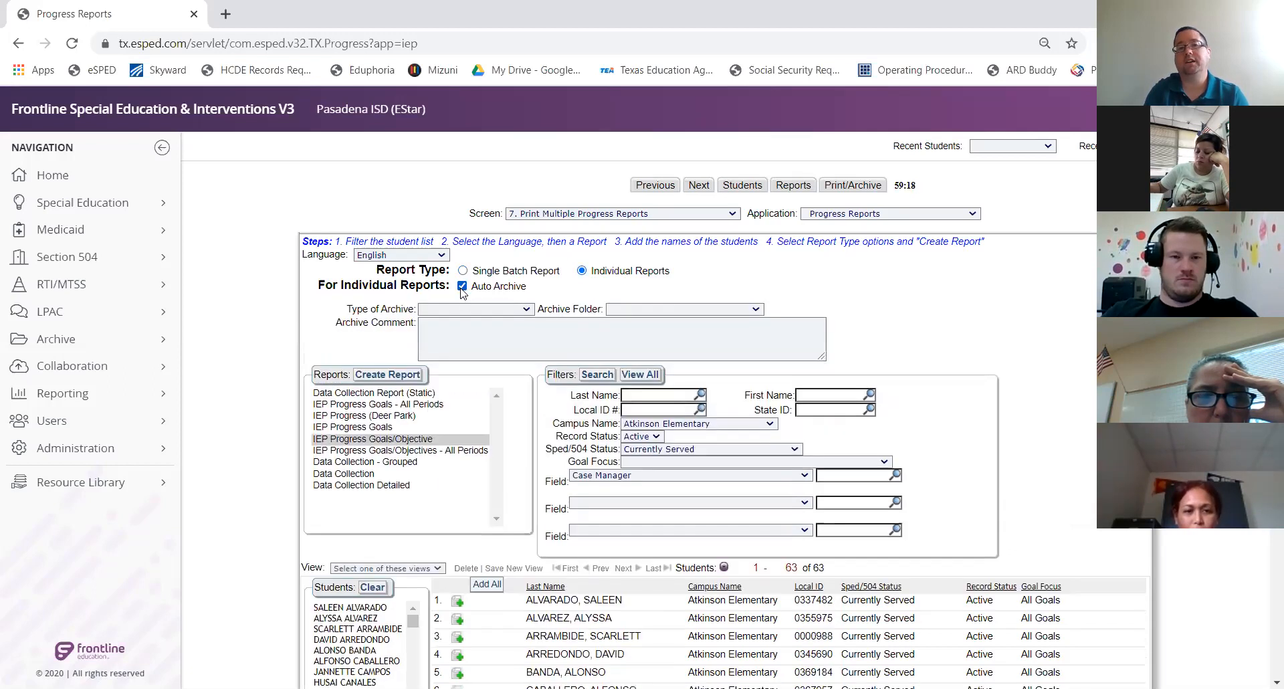
left_click(475, 310)
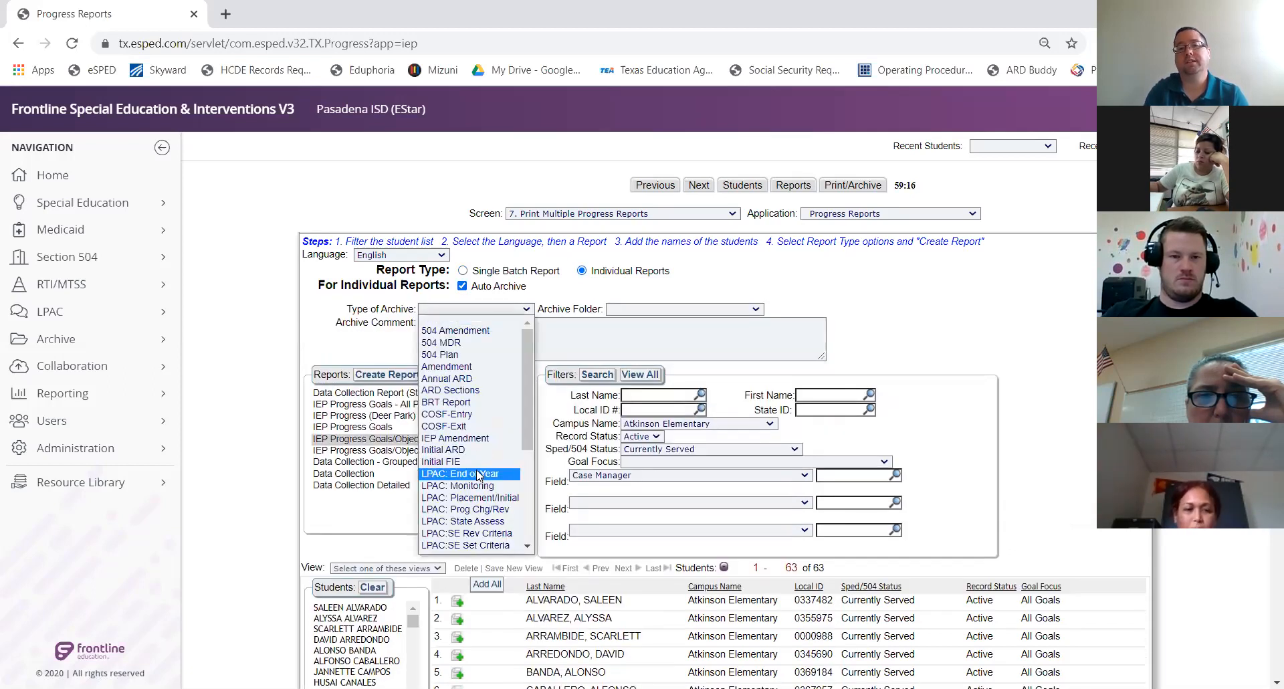
scroll(490, 475, "down", 3)
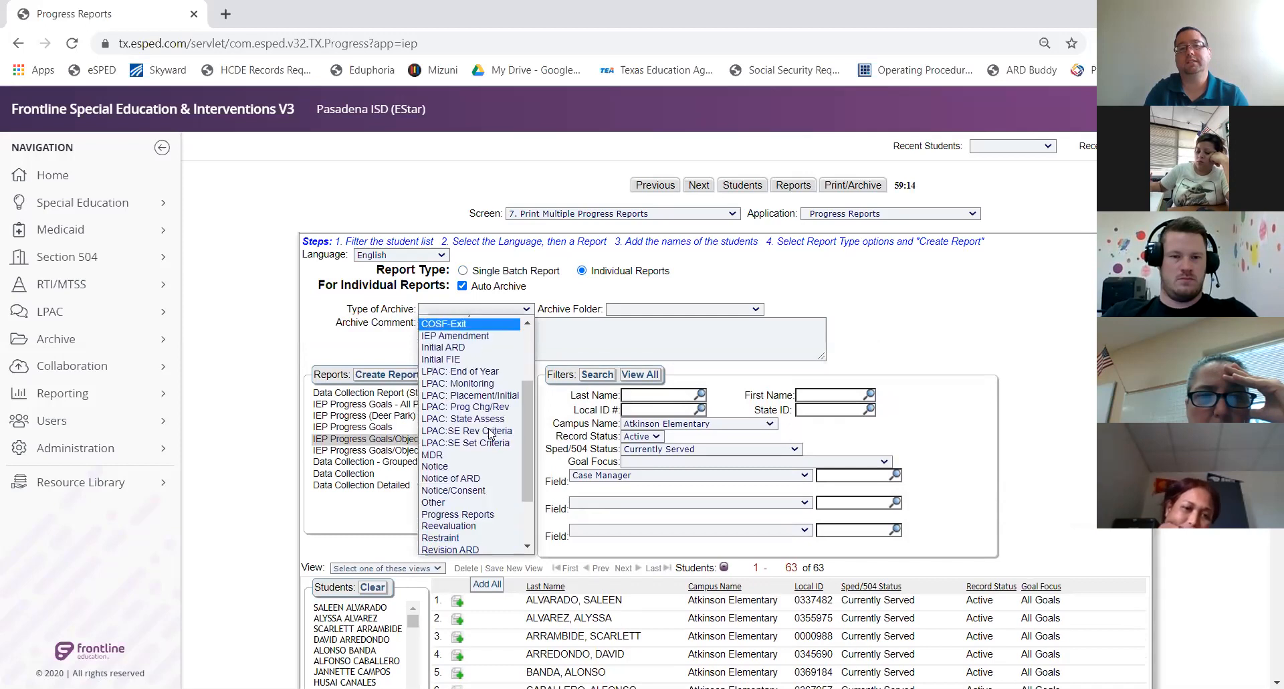
left_click(487, 511)
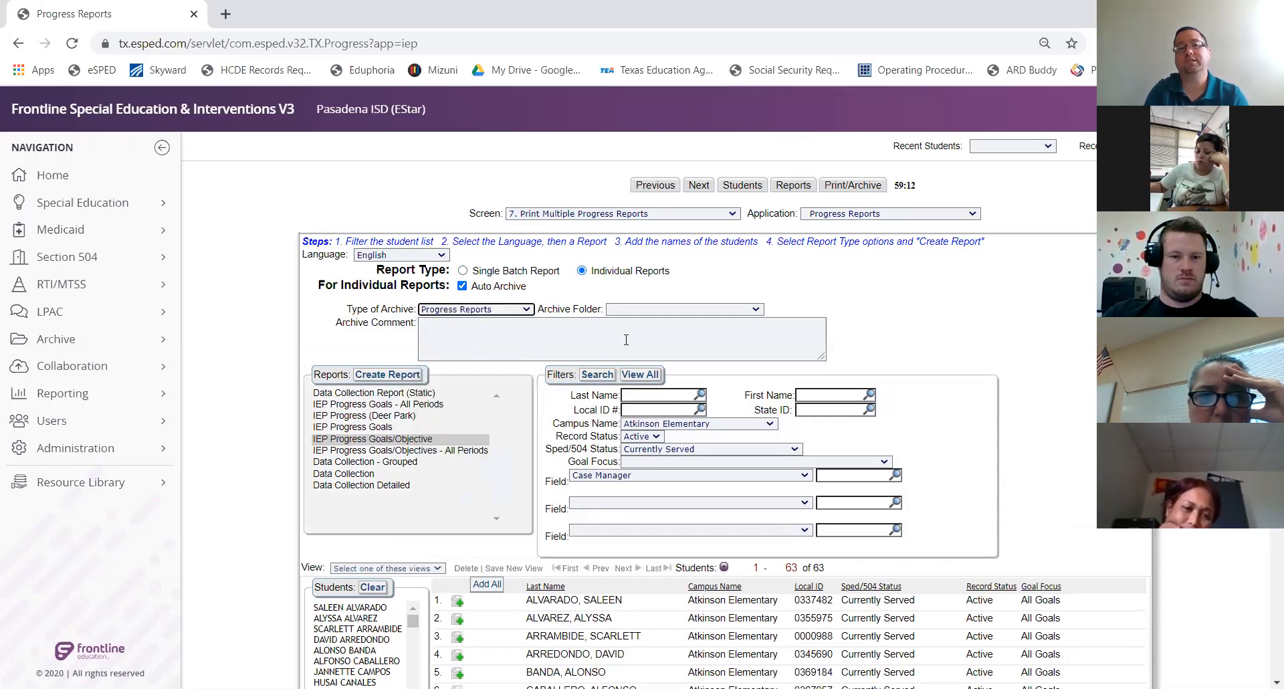
left_click(644, 311)
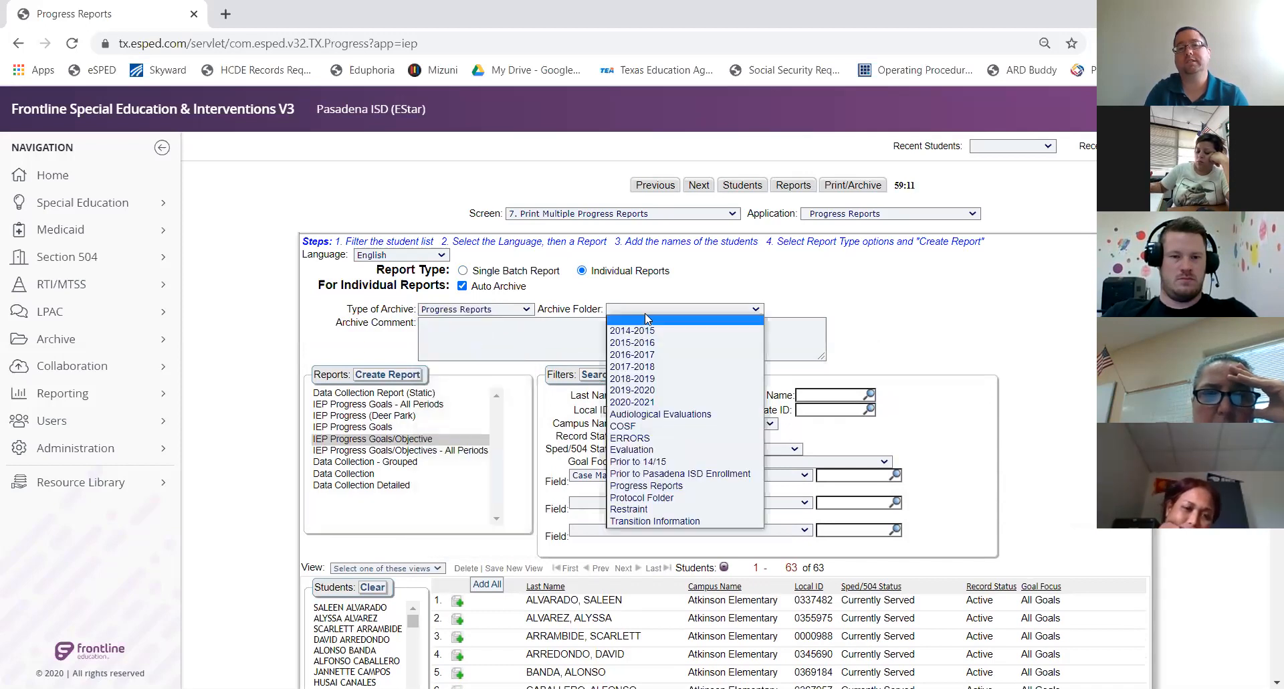
left_click(653, 402)
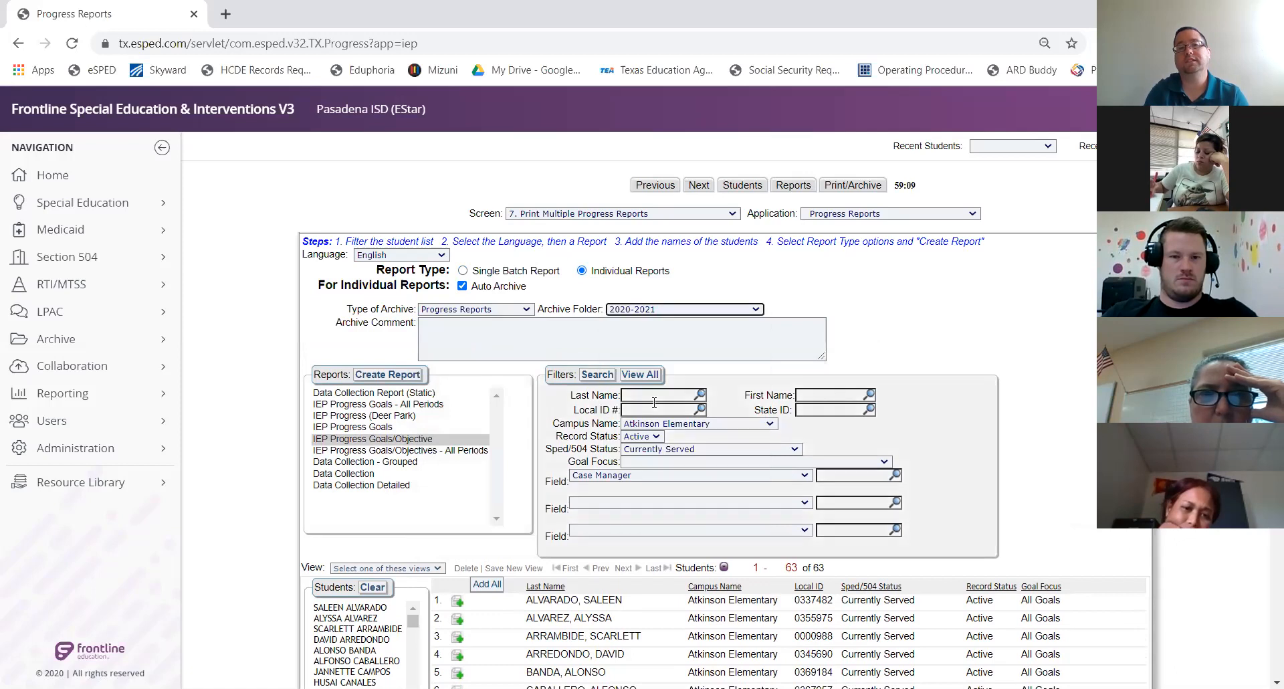
left_click(402, 376)
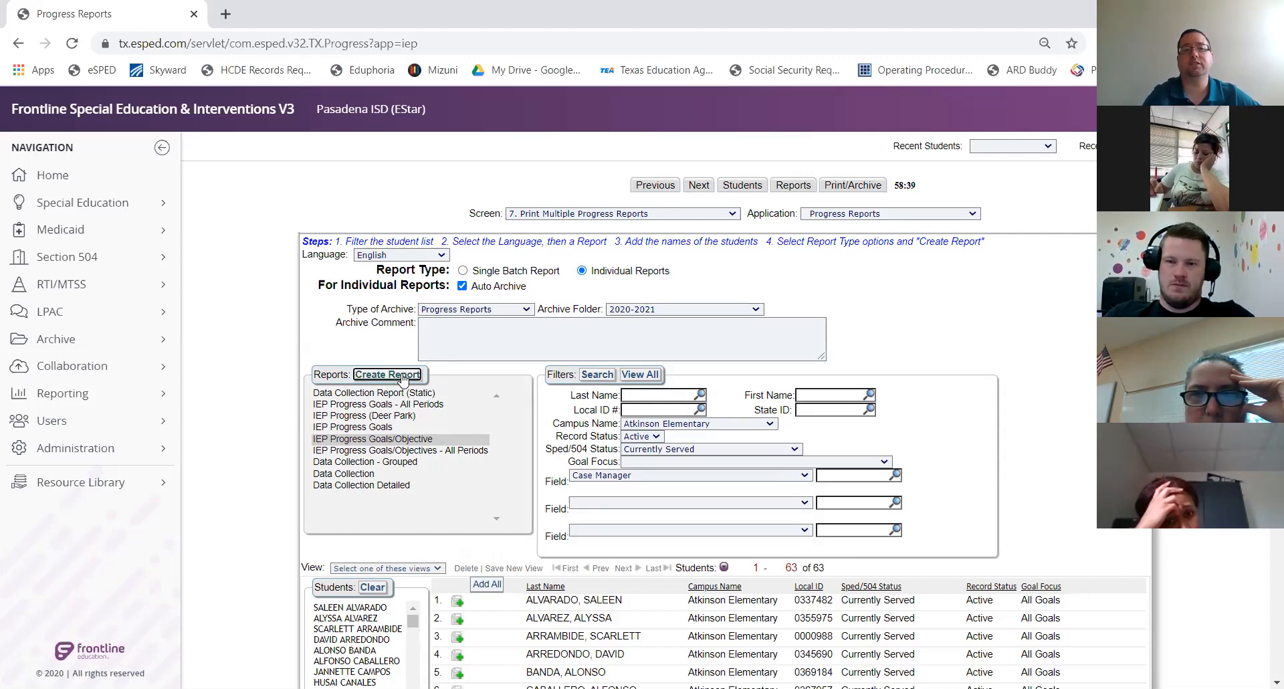
Cancel, turn off Auto Archive, and create the reports, confirming the request
left_click(788, 282)
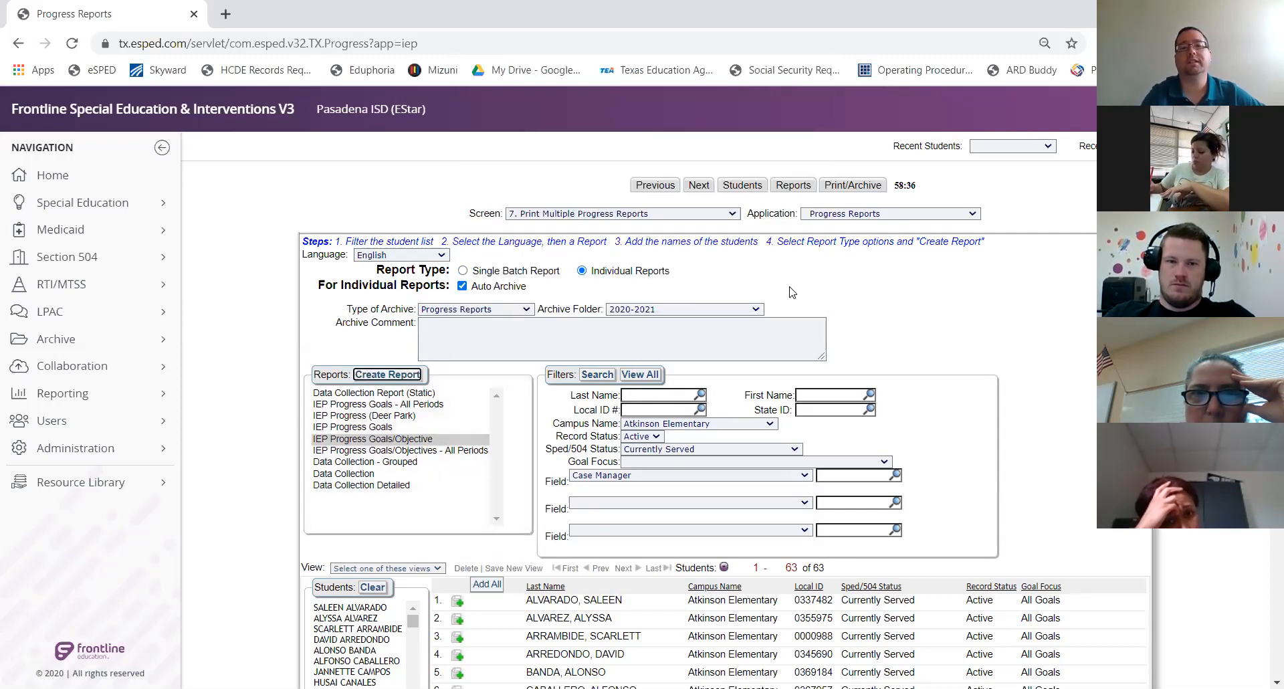
left_click(462, 287)
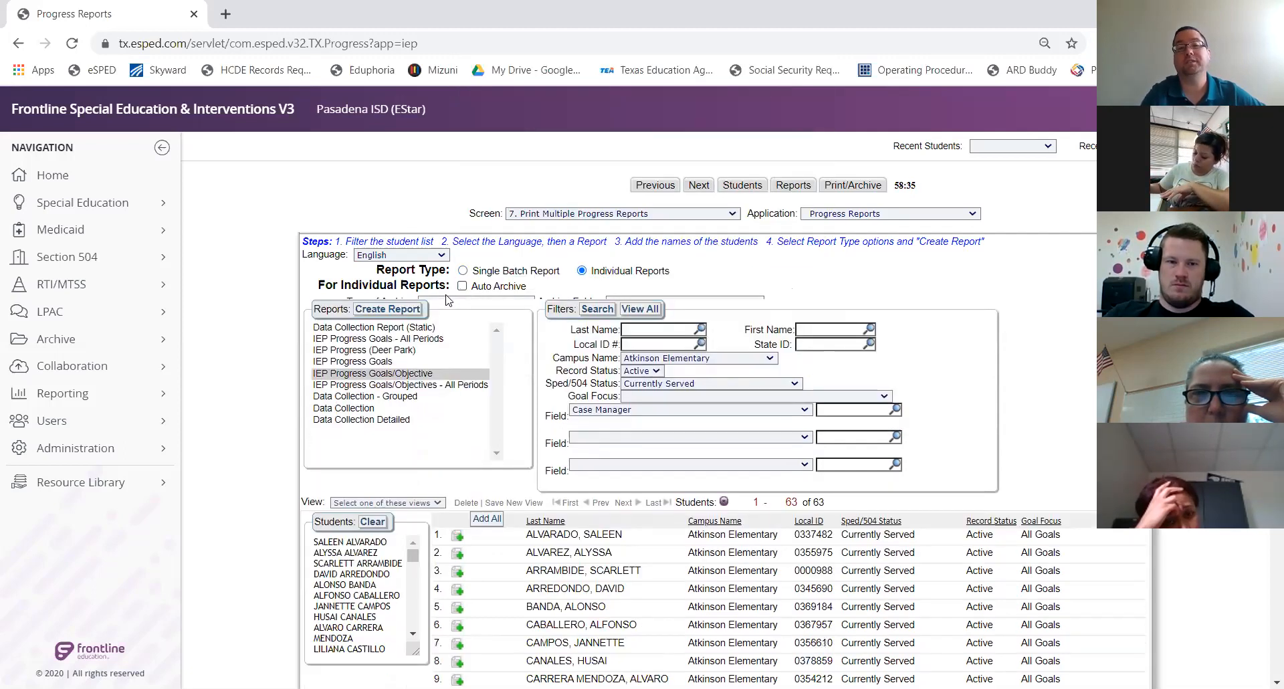
left_click(390, 305)
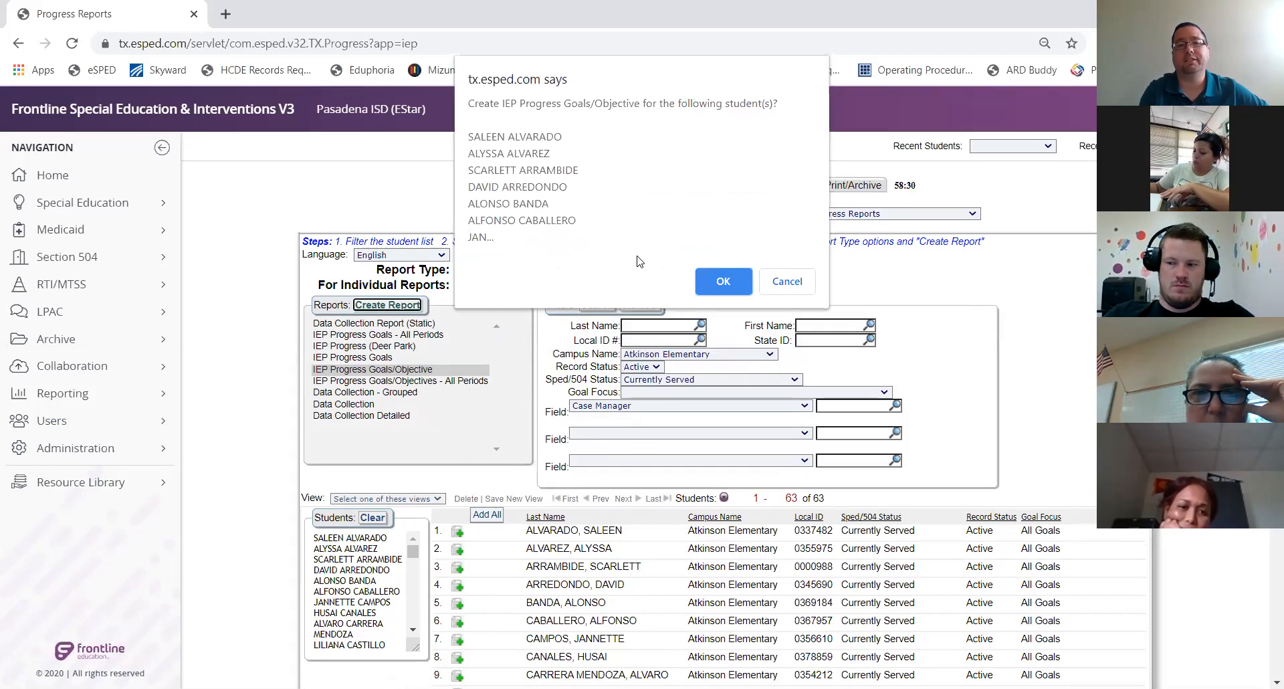
left_click(724, 279)
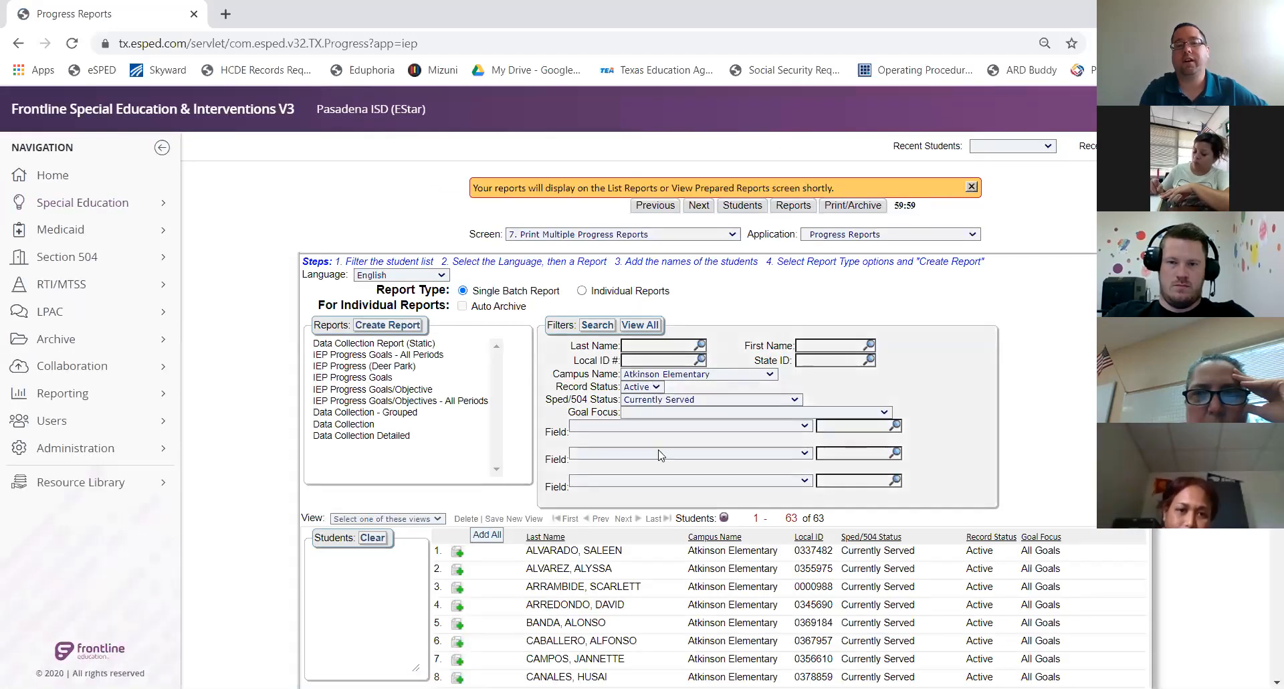
scroll(656, 401, "down", 4)
scroll(661, 455, "up", 3)
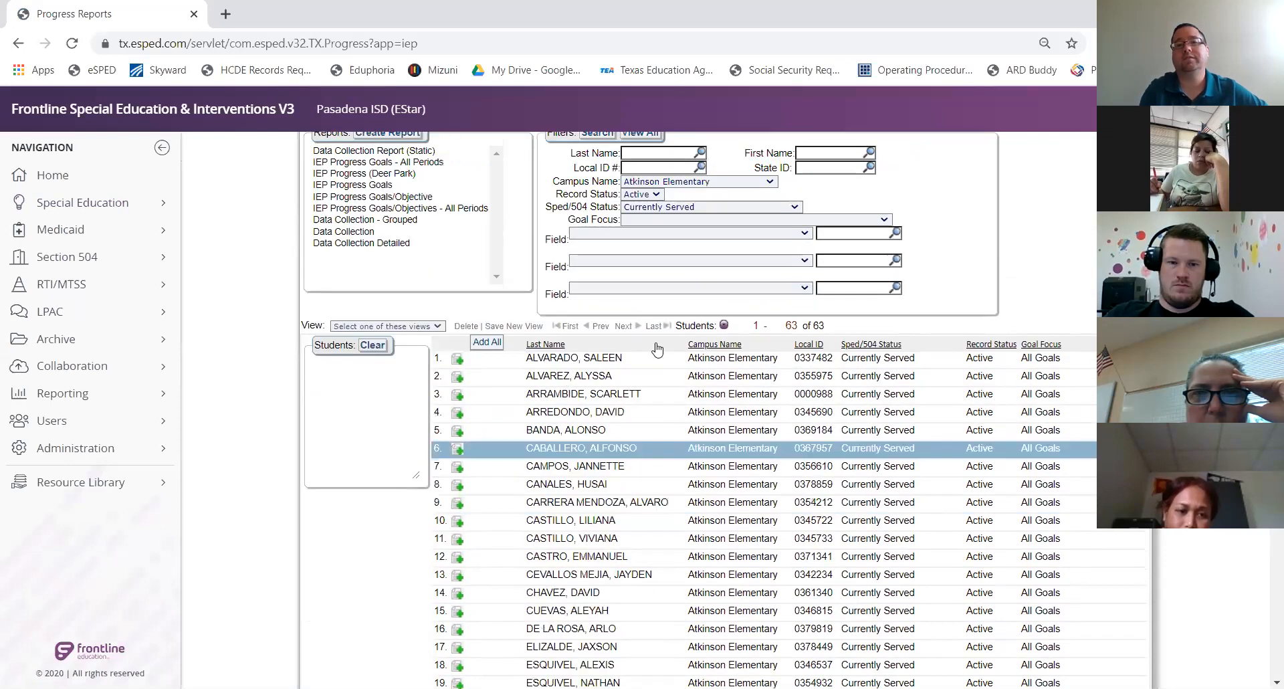
scroll(656, 347, "up", 3)
left_click(621, 235)
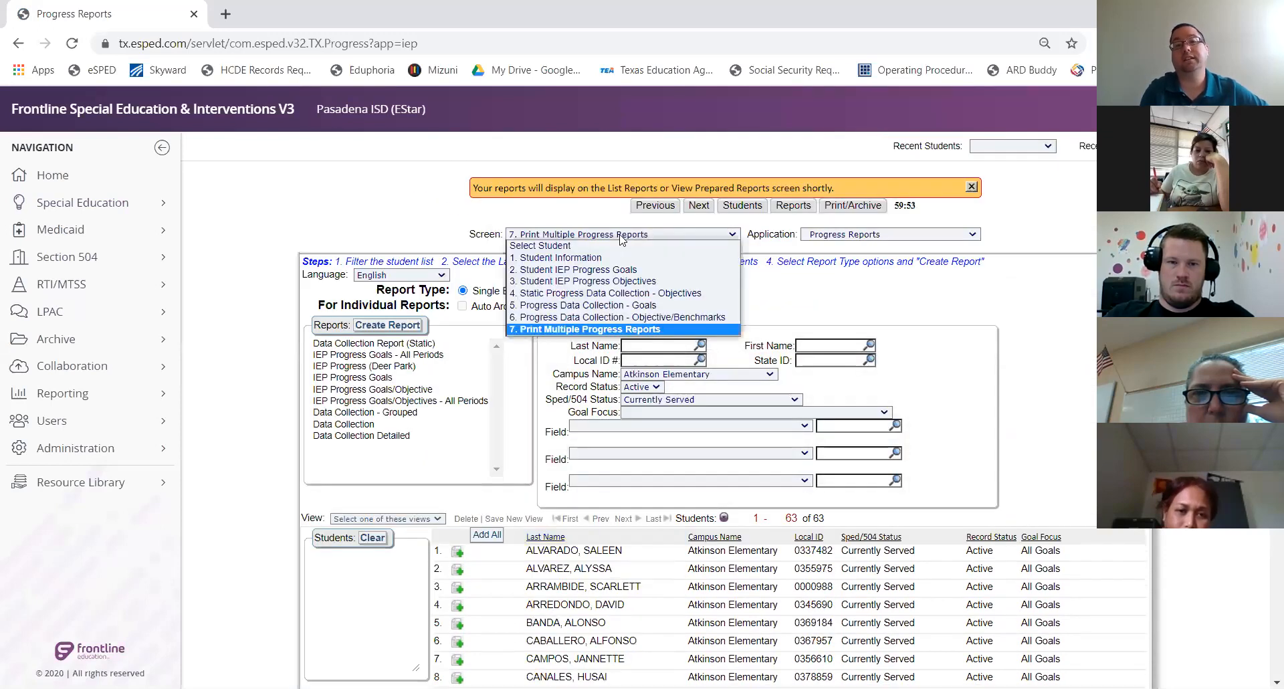
left_click(794, 207)
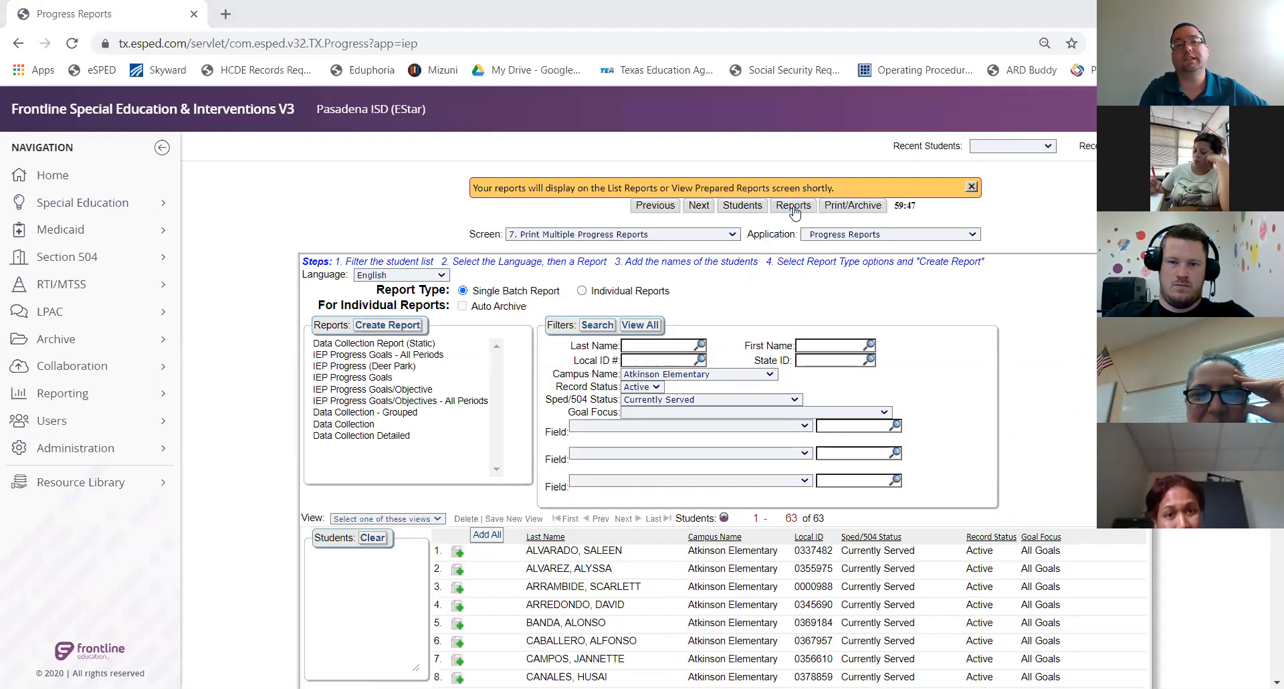
key("Down")
key("Down")
key("Down")
key("Down")
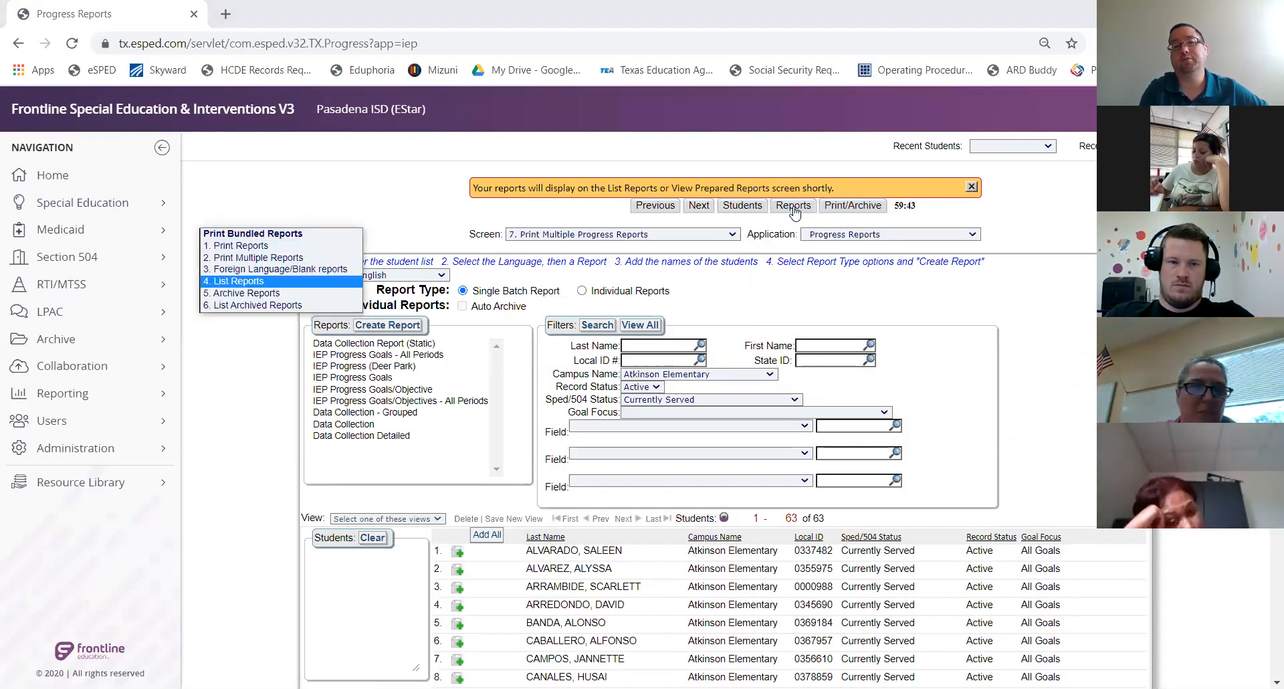
key("Return")
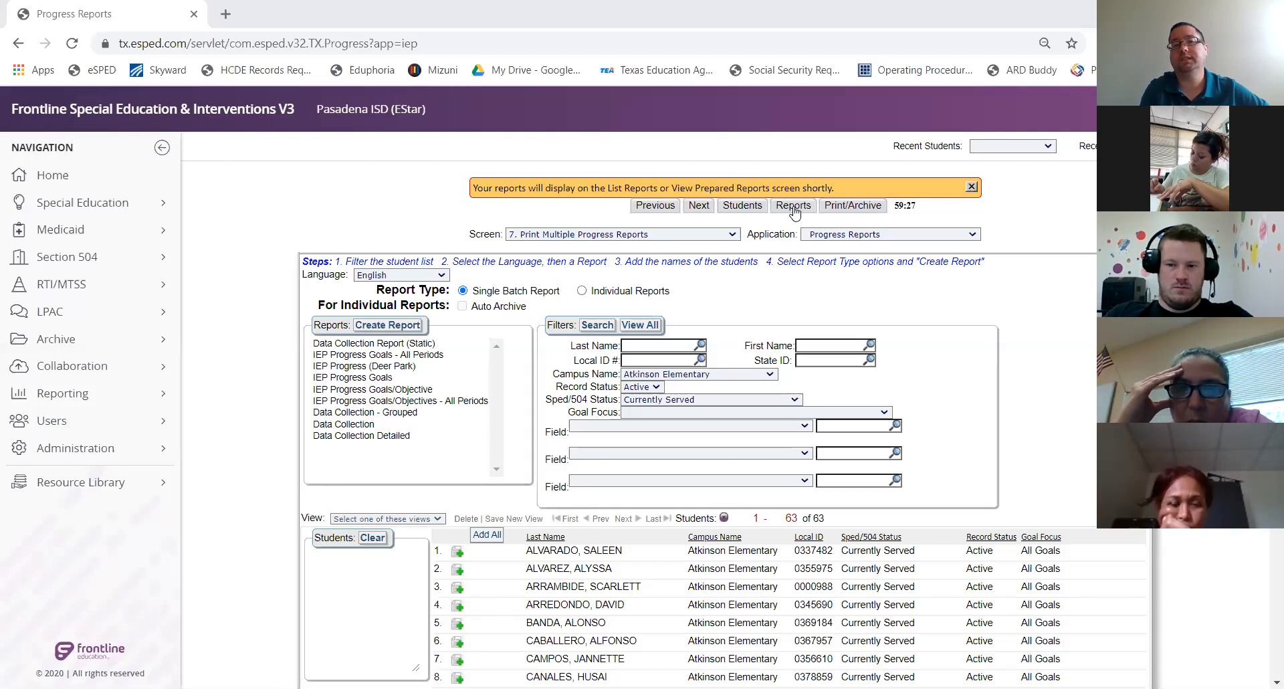
key("ctrl+0")
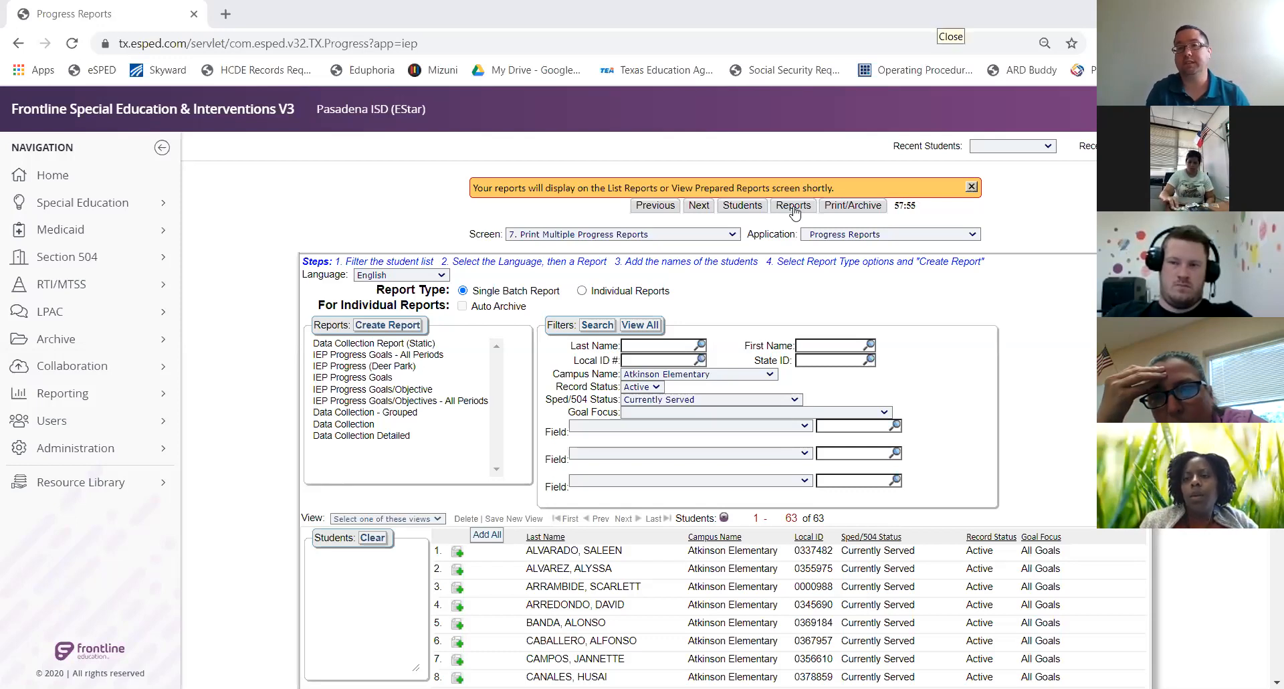
left_click(794, 207)
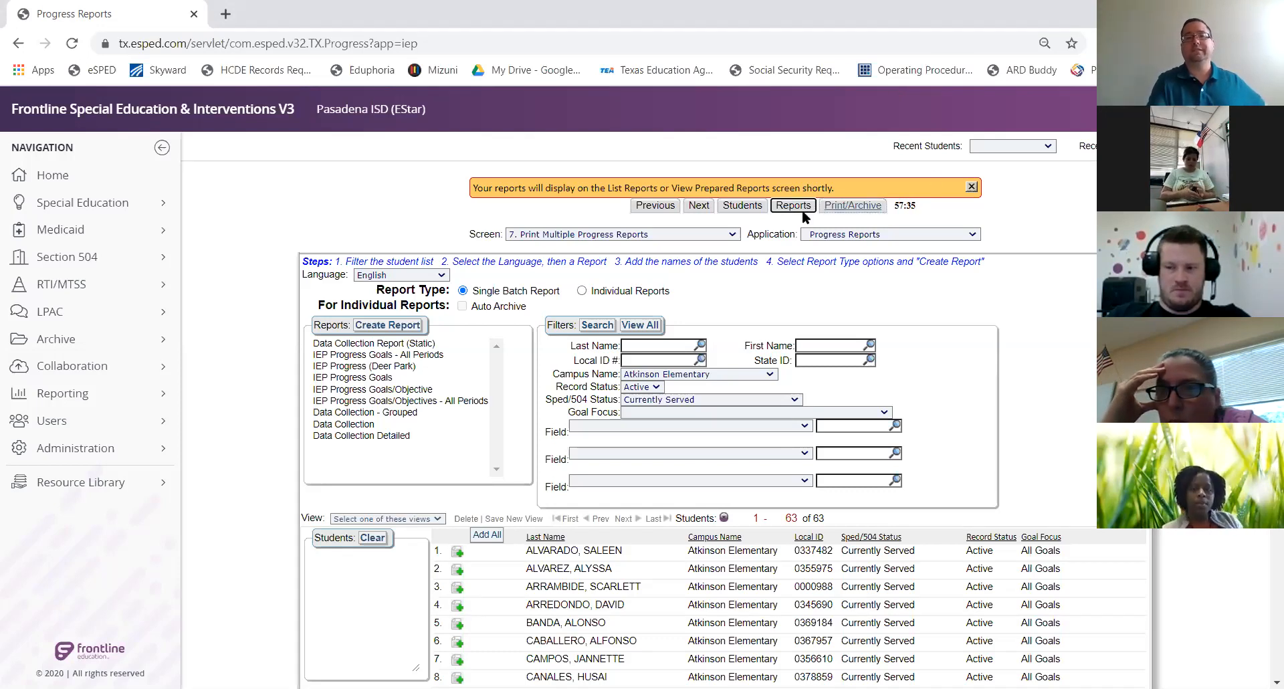
Switch to the test student's Student IEP Progress Objectives screen
left_click(733, 233)
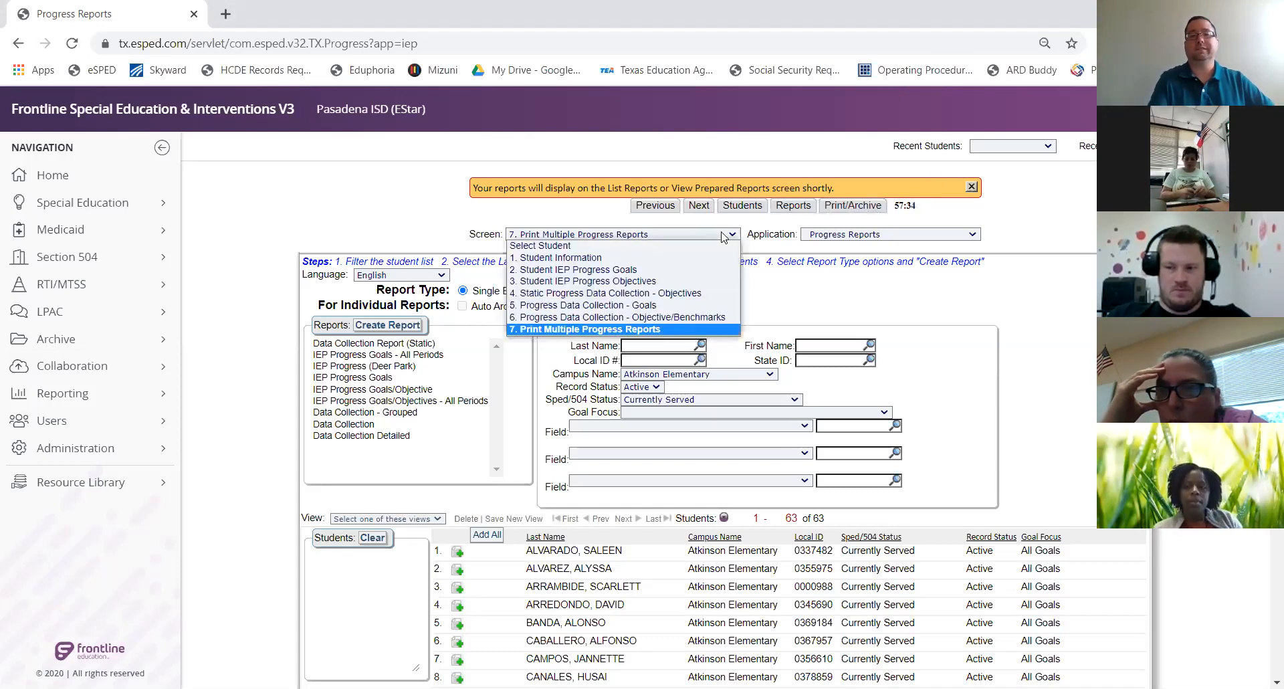
left_click(669, 281)
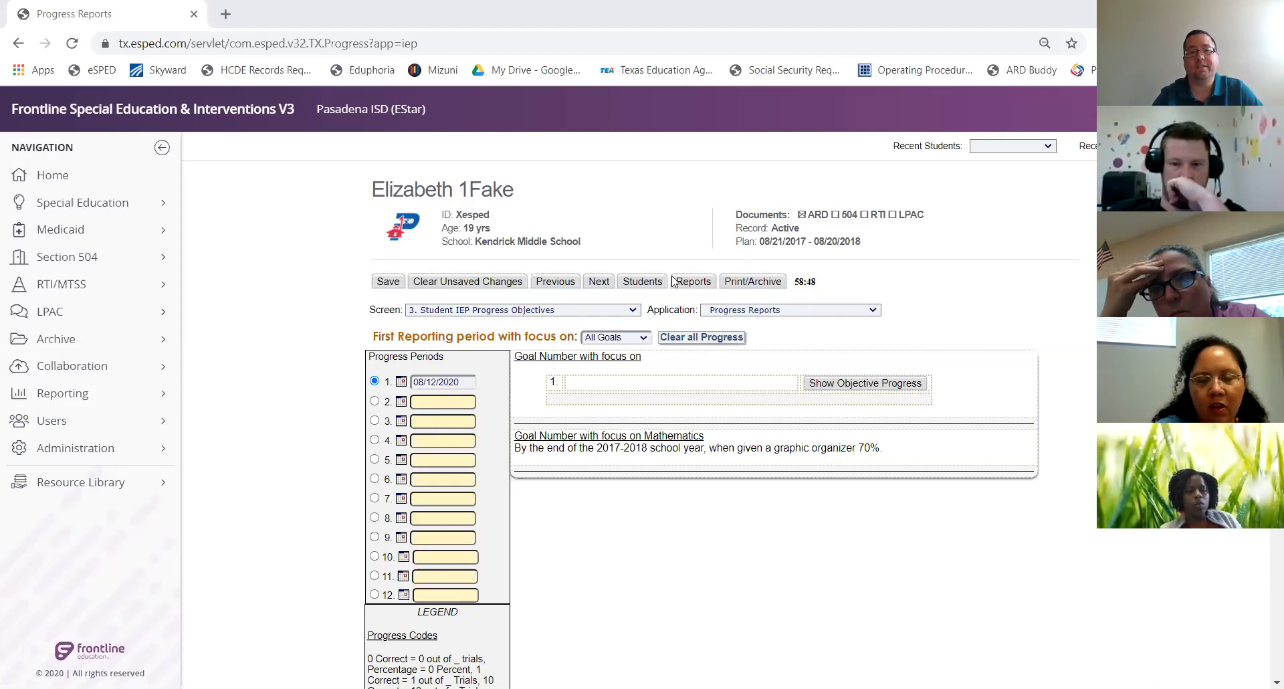
On Student IEP Progress Goals, review the Mathematics goal's progress entry, still coded 70%
left_click(632, 338)
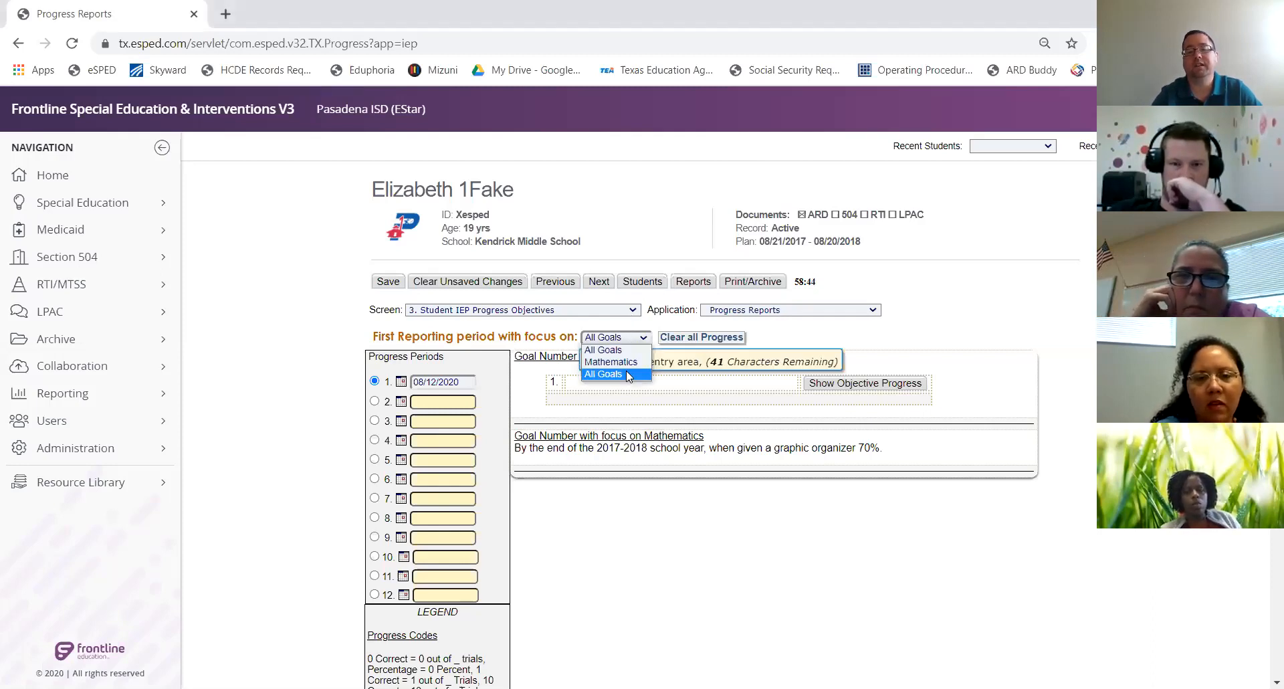
left_click(554, 311)
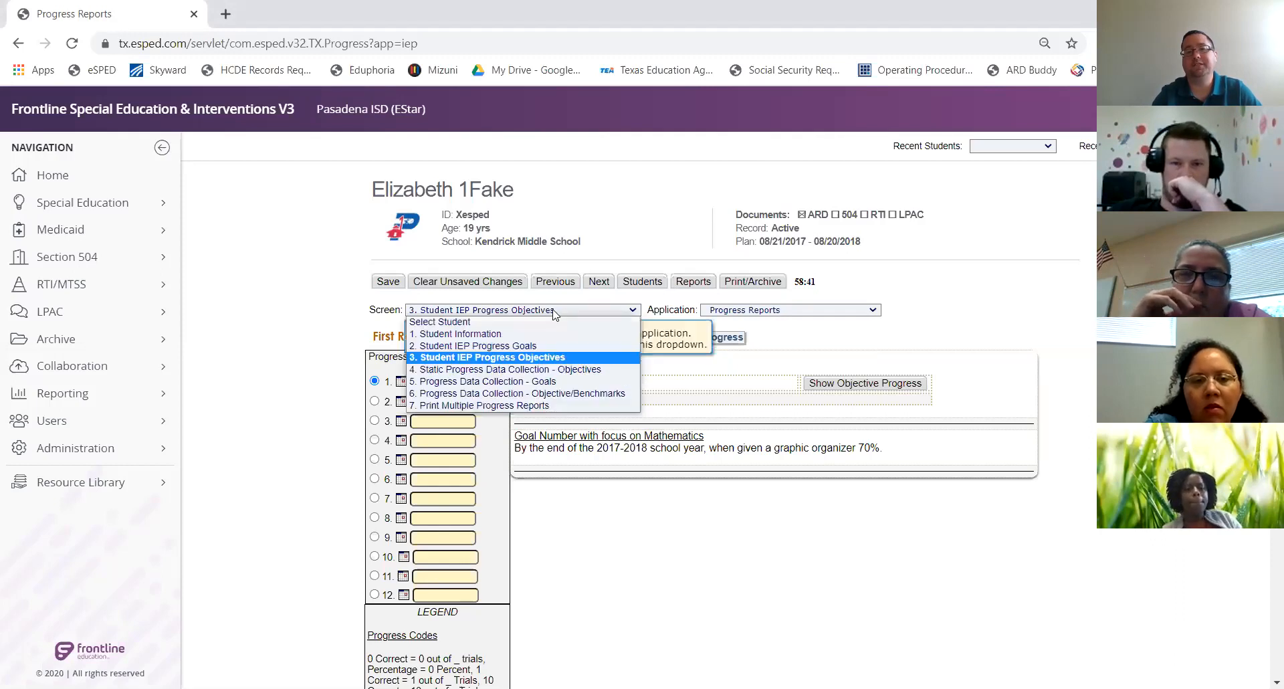
left_click(543, 347)
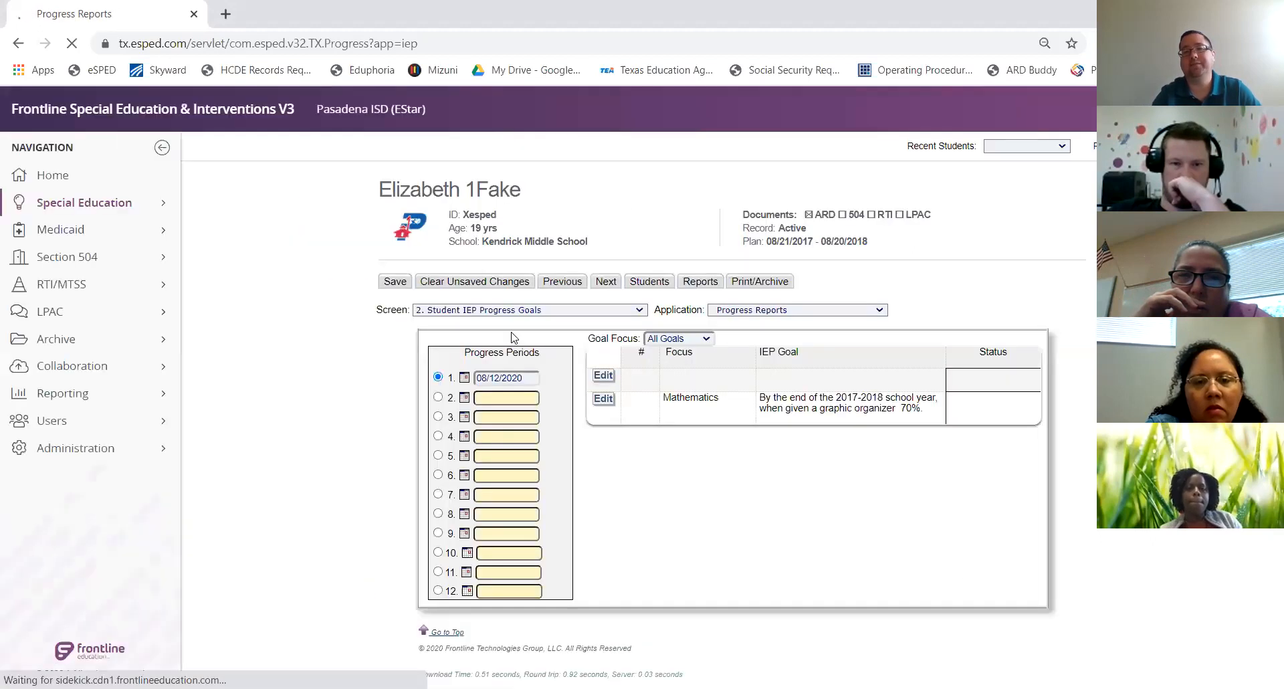
left_click(605, 400)
left_click(604, 400)
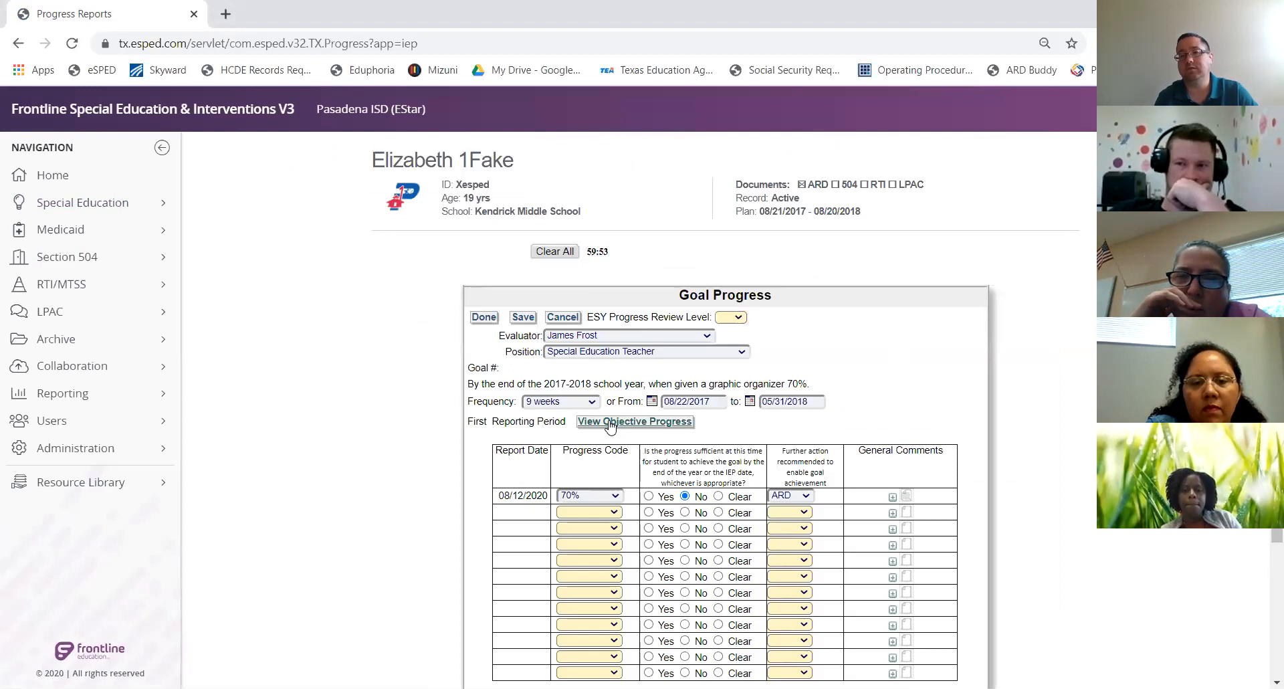
left_click(489, 324)
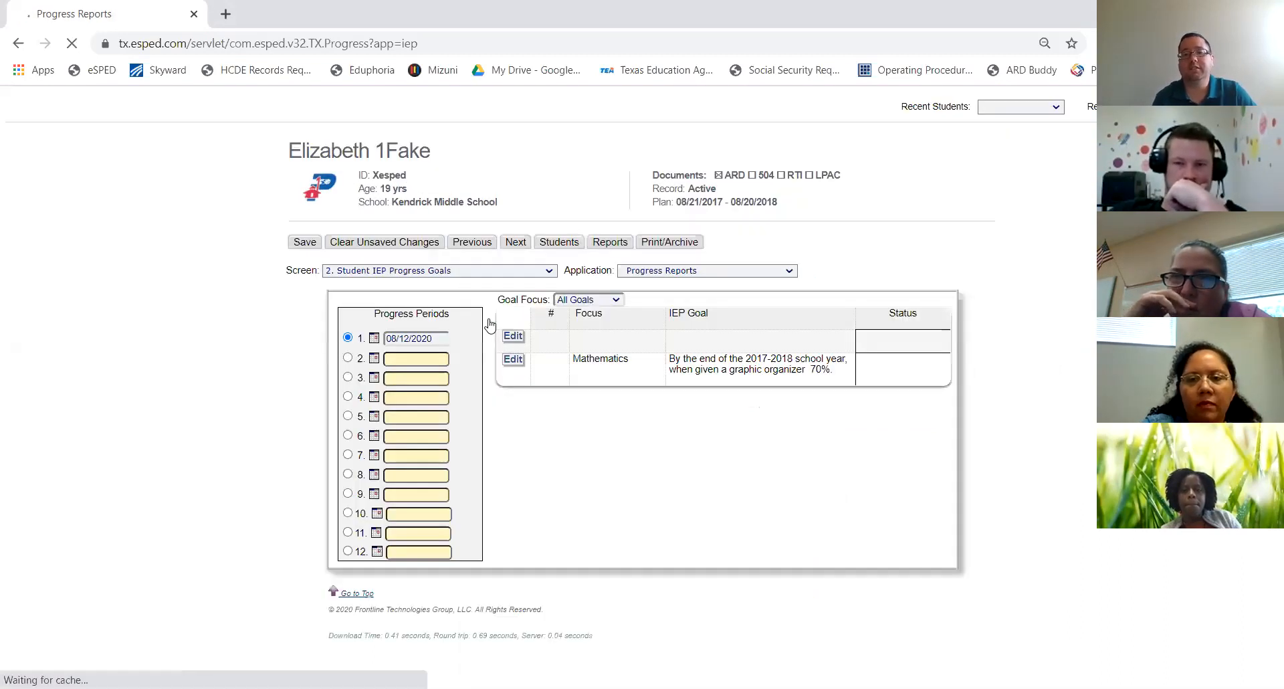